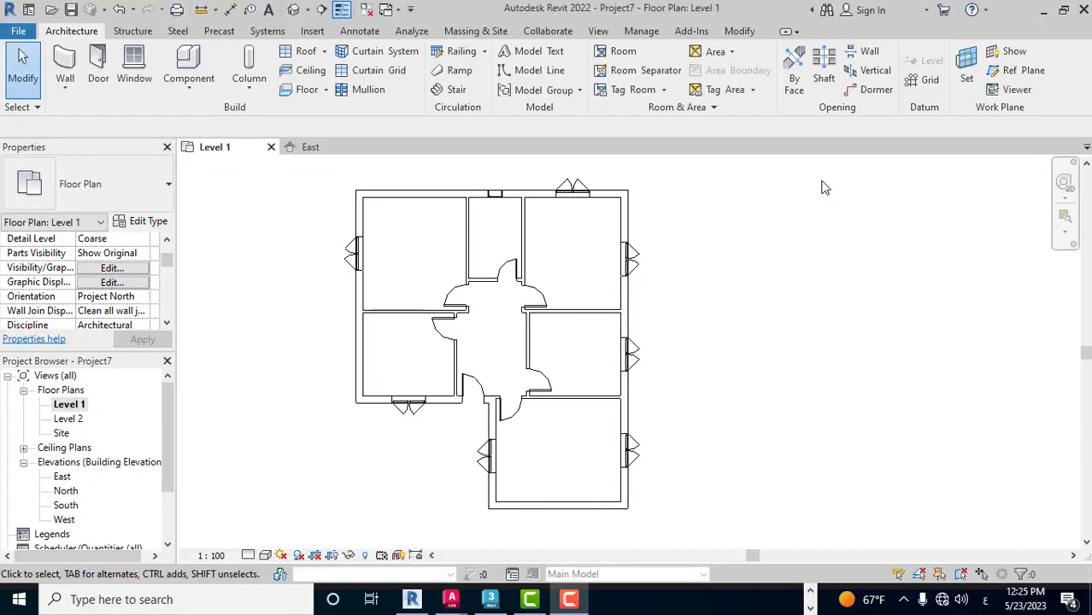
Browse the available component types, then cancel the component placement
middle_drag(453, 300, 496, 319)
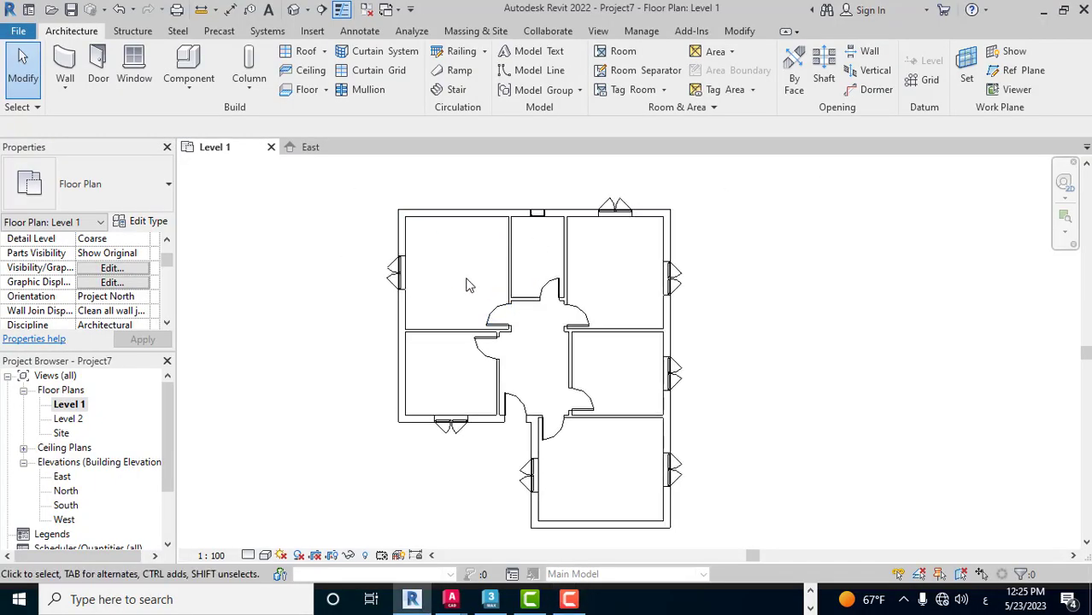
middle_drag(465, 301, 460, 300)
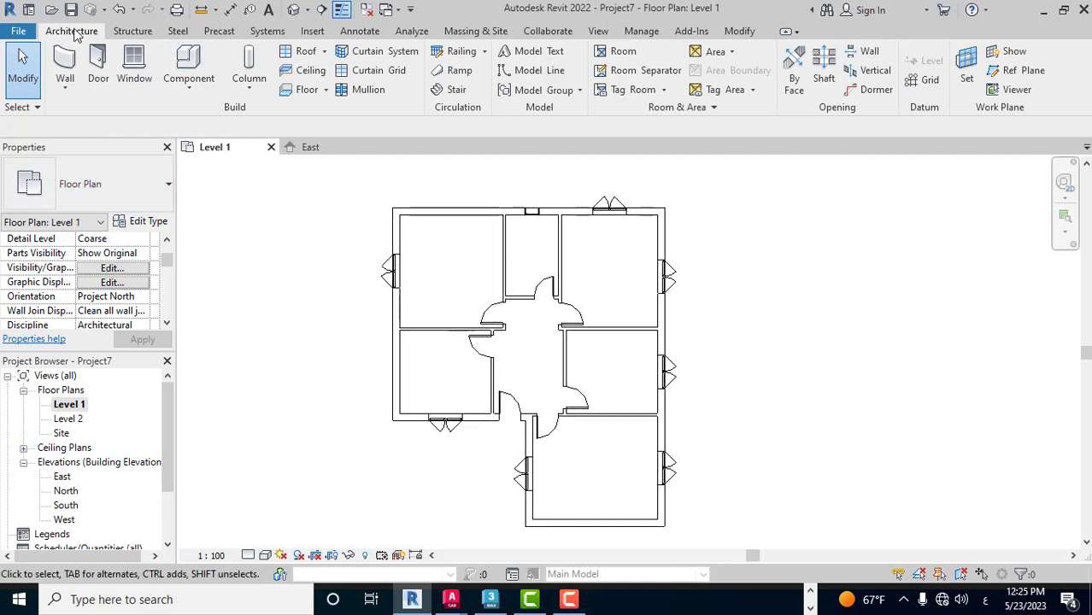
click(193, 94)
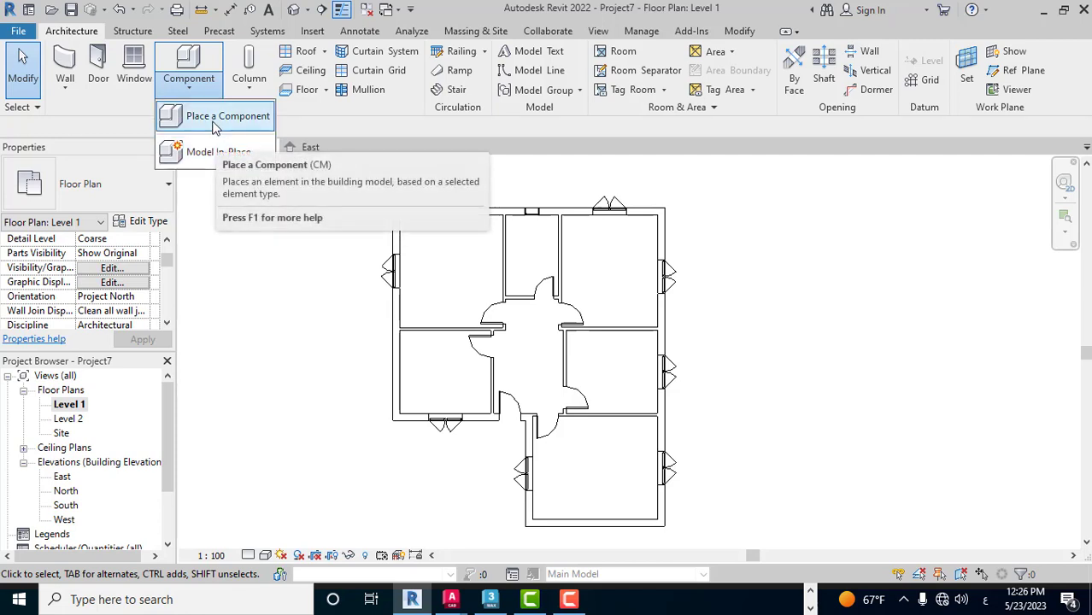
click(215, 117)
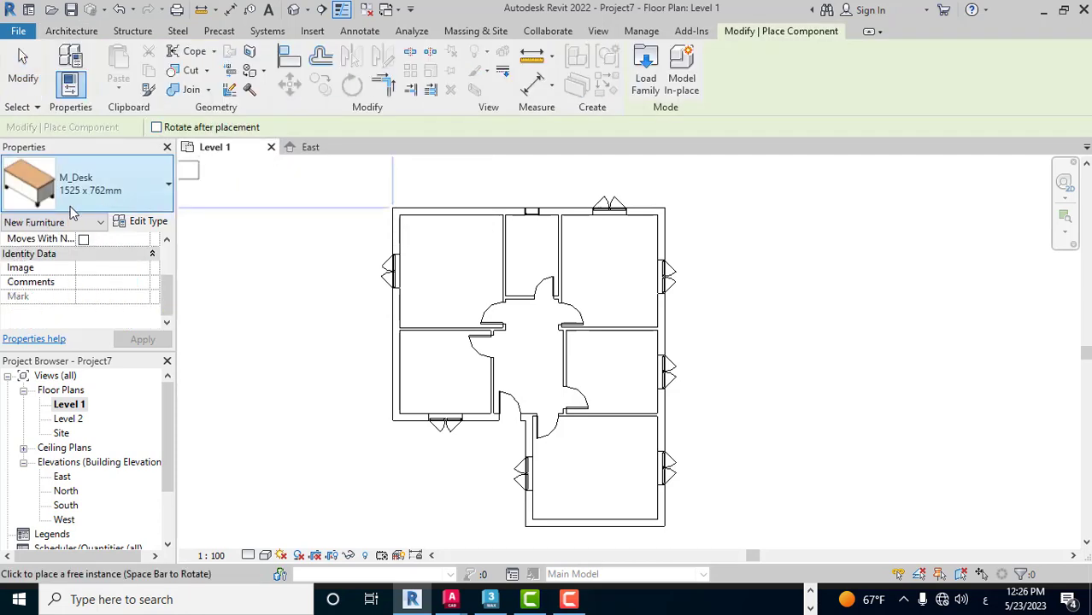
click(77, 198)
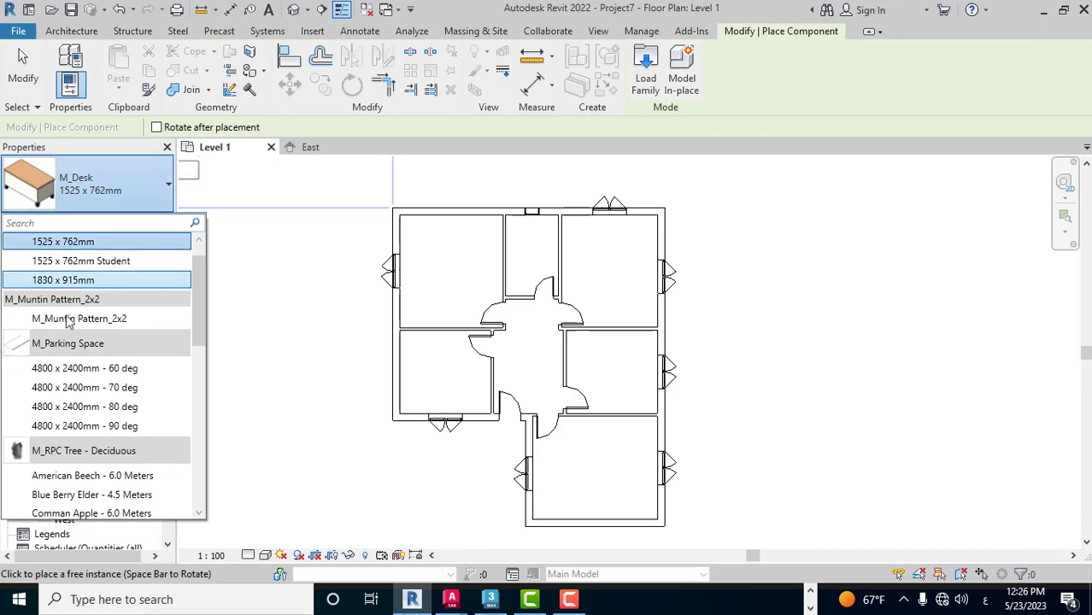
scroll(51, 367, down, 3)
scroll(49, 383, down, 5)
scroll(49, 383, down, 1)
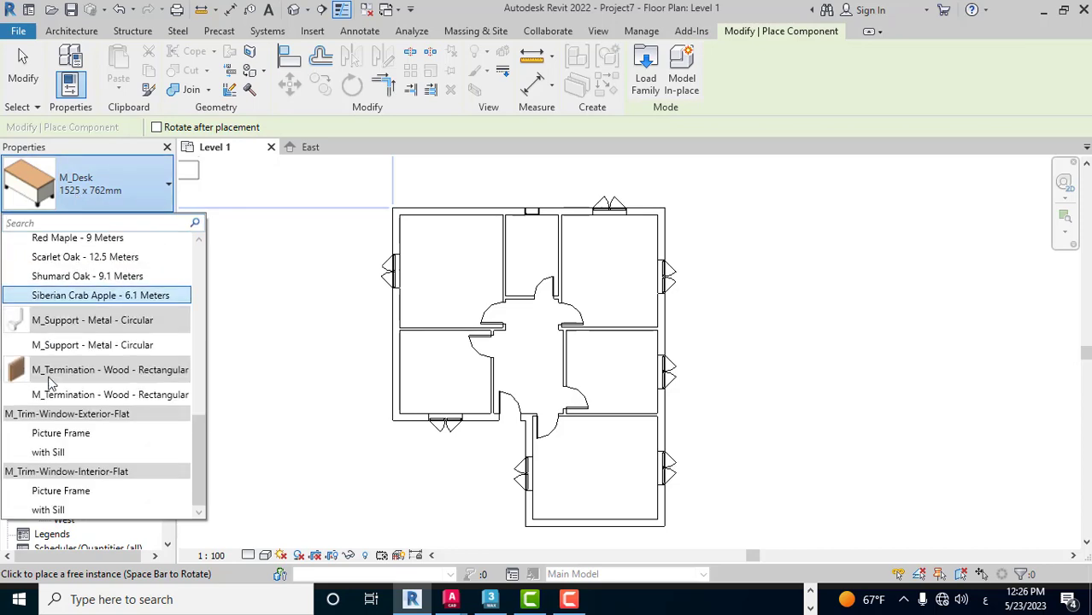
scroll(50, 384, up, 5)
scroll(60, 325, up, 4)
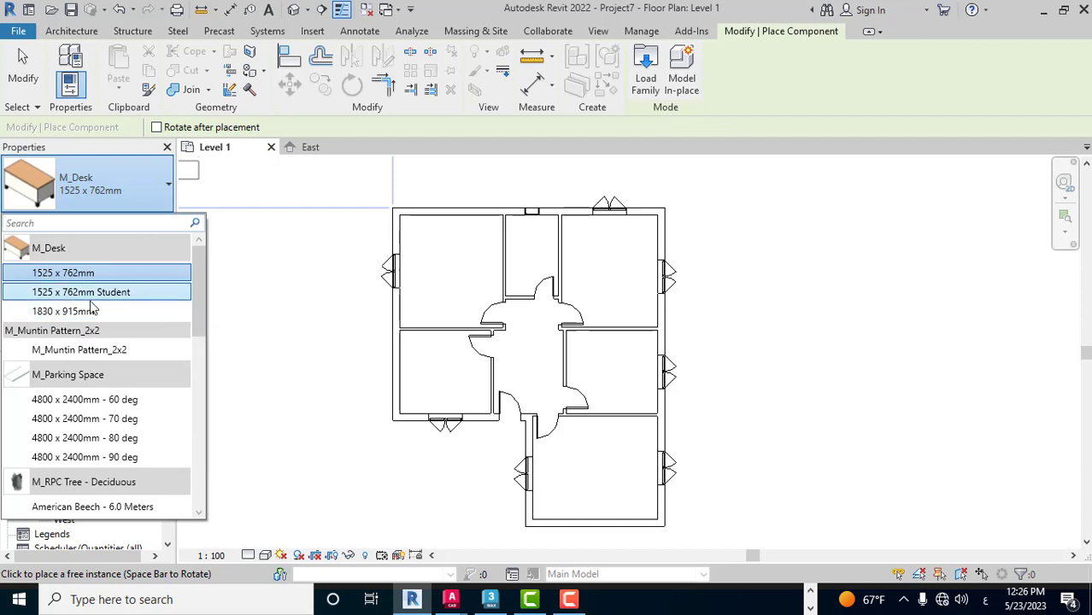
right_click(294, 223)
click(323, 240)
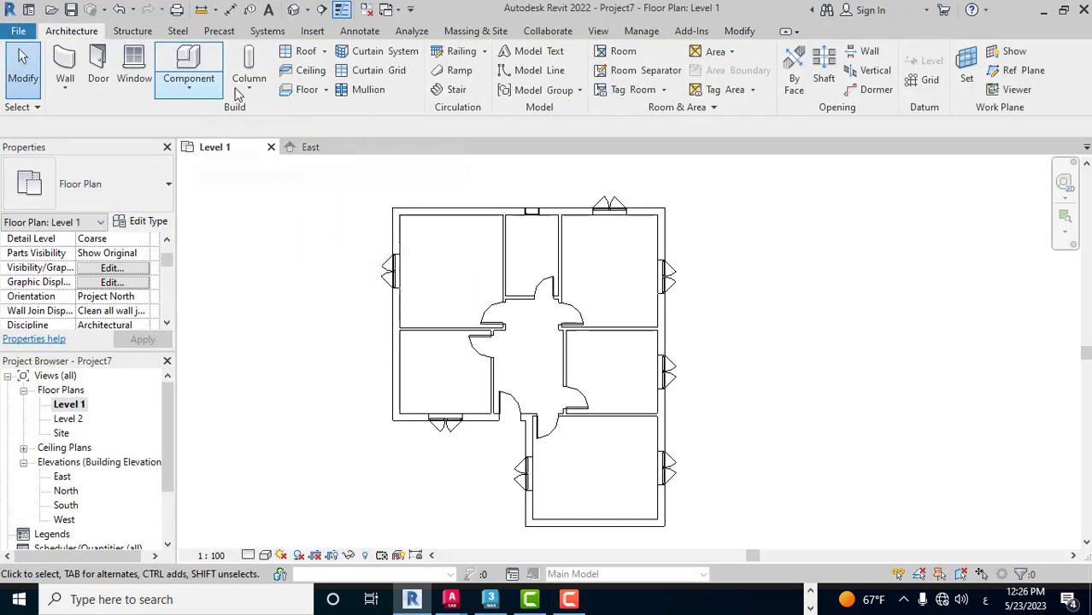
Load all four M_Tub families from the Bathtubs folder via Load Family
click(187, 90)
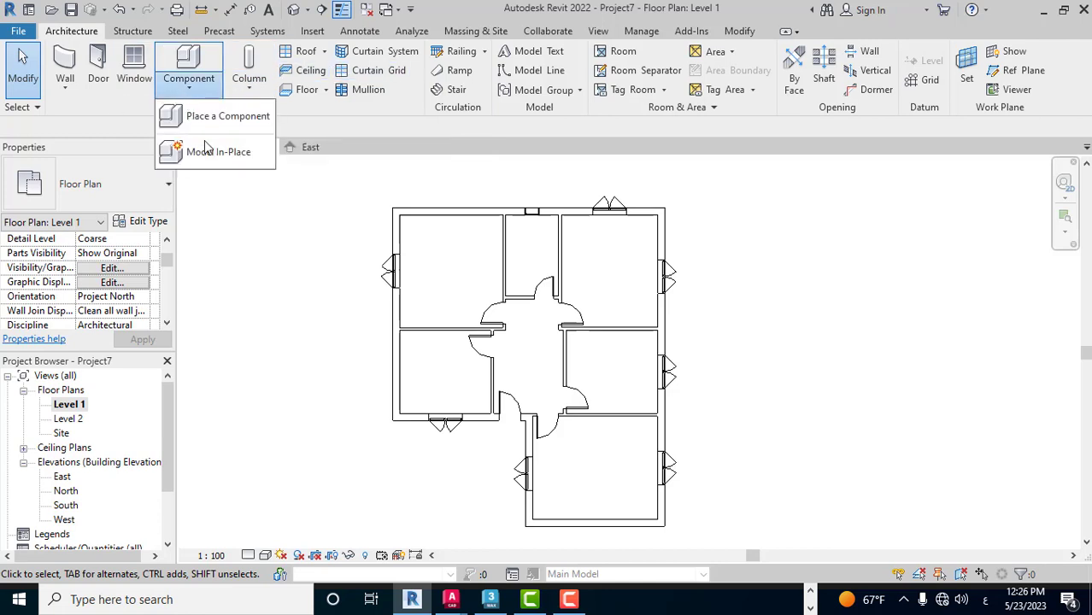
click(215, 116)
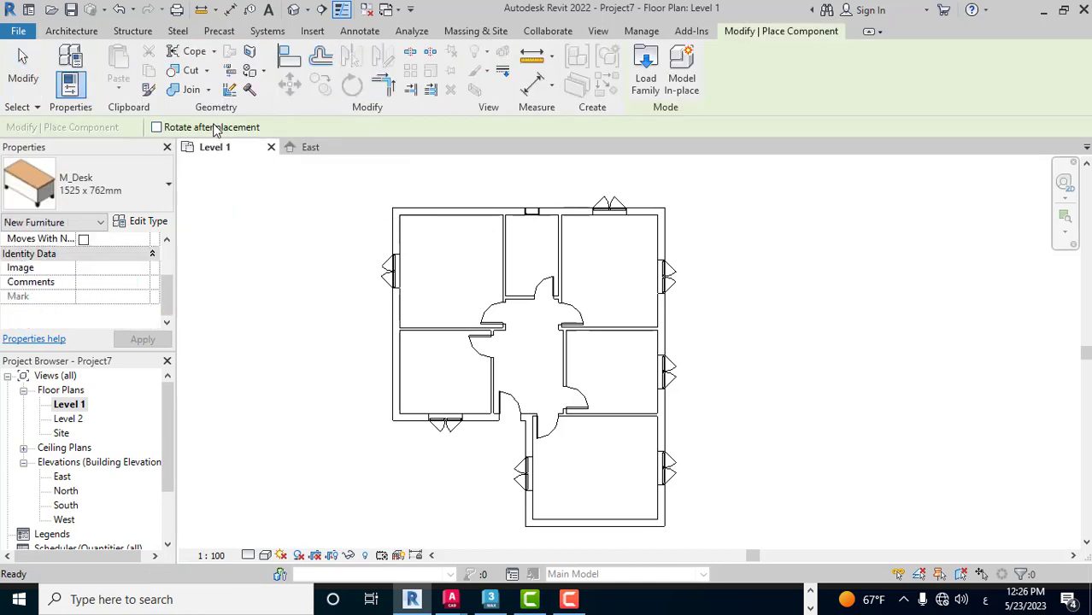
click(656, 92)
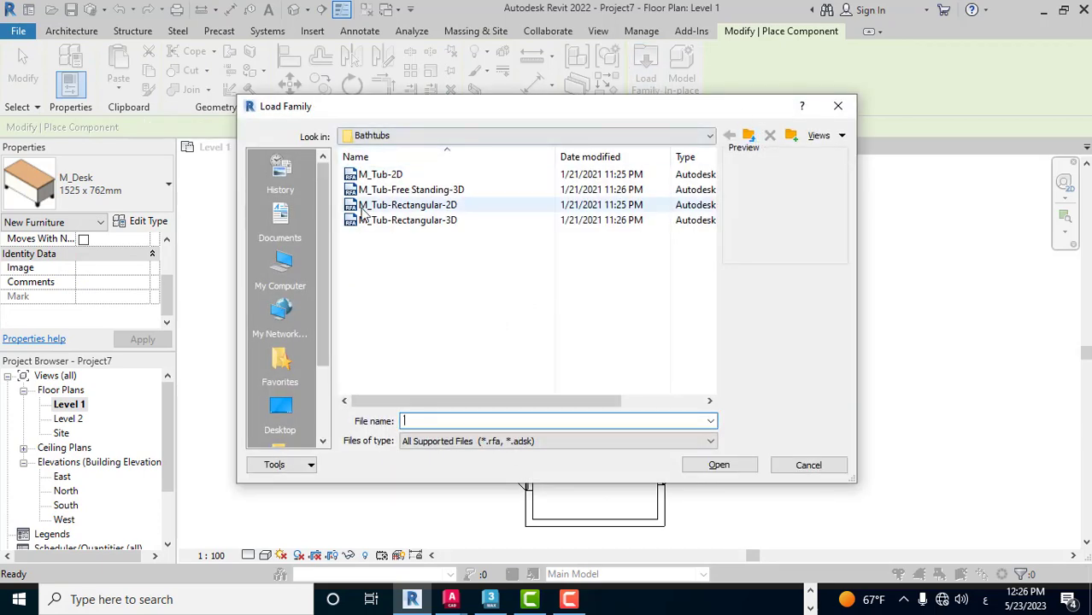
click(388, 175)
click(392, 191)
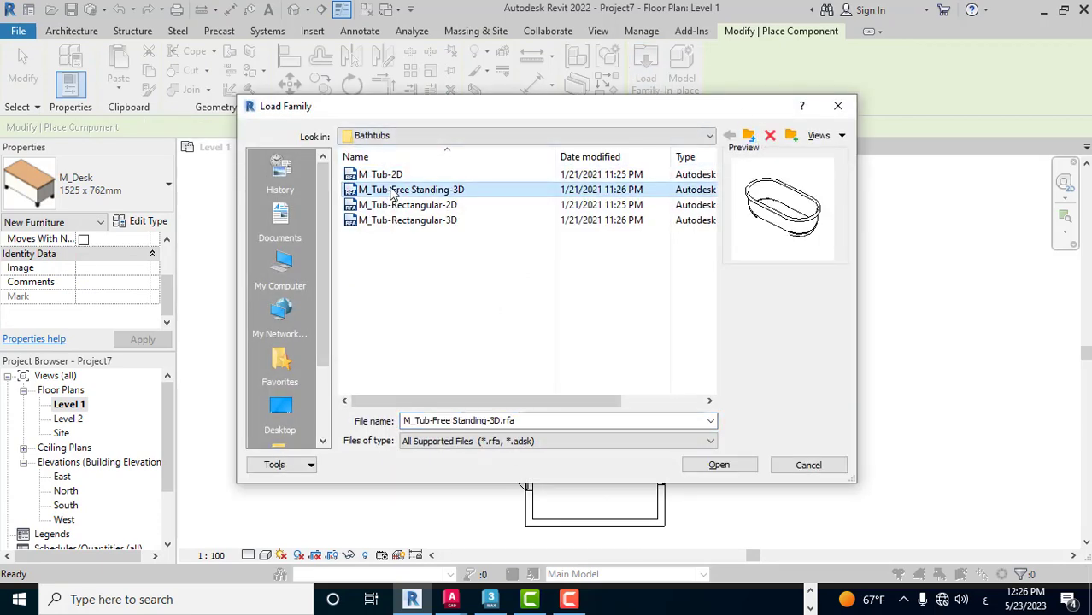
click(393, 205)
click(376, 175)
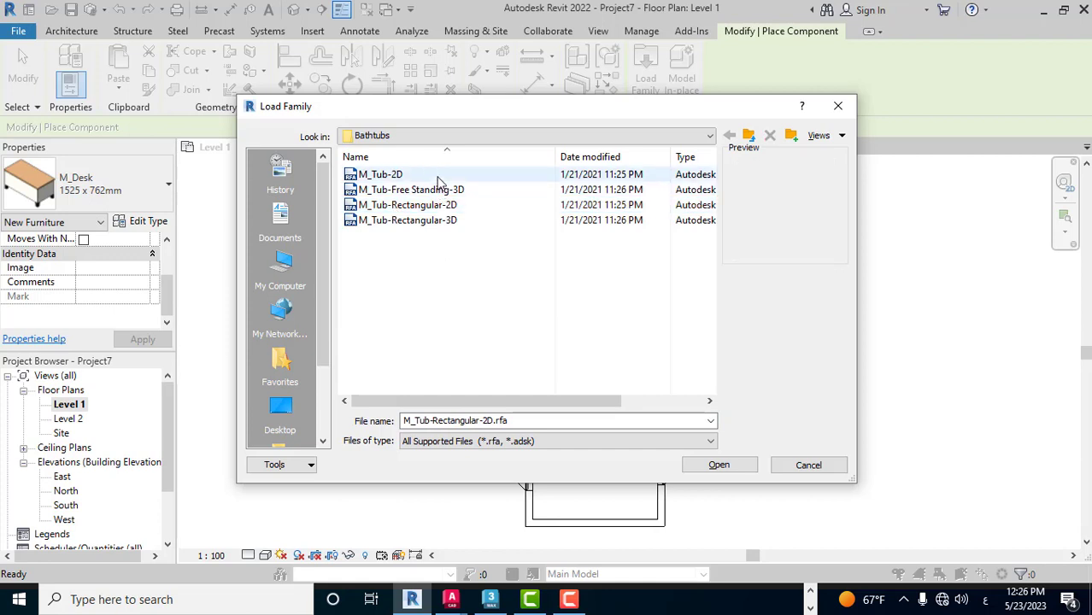
key(ctrl+a)
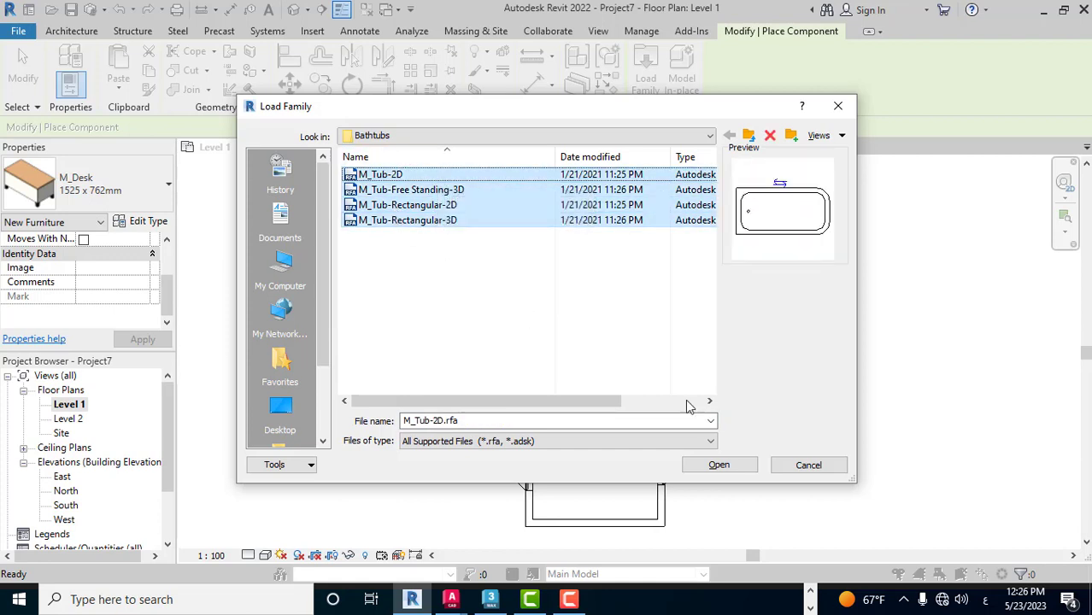
click(718, 465)
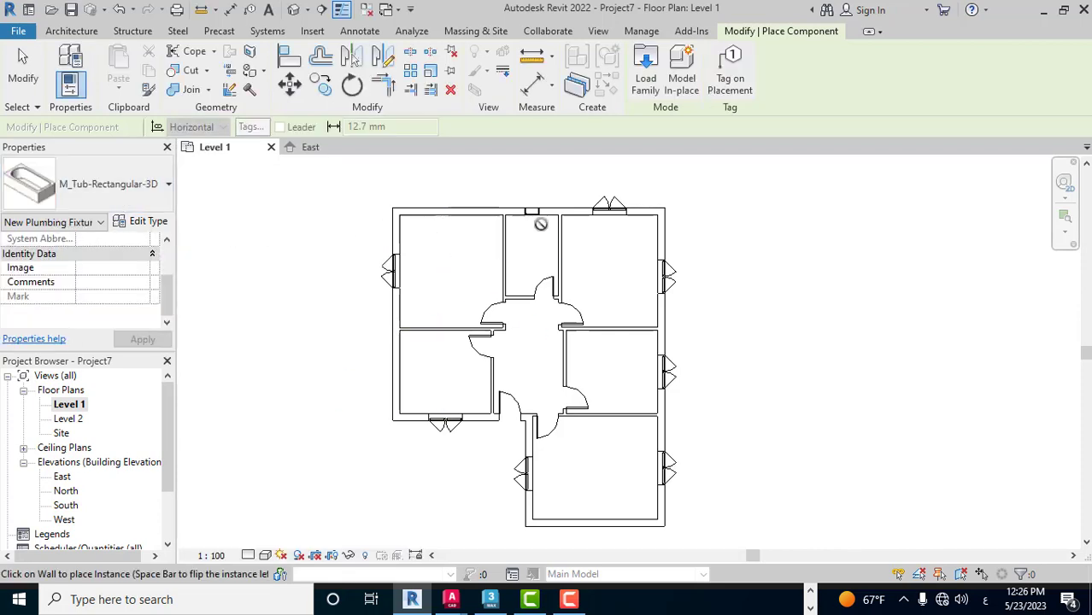
Place one M_Tub-2D bathtub on the upper-middle room's north wall, then cancel placement
scroll(532, 221, up, 3)
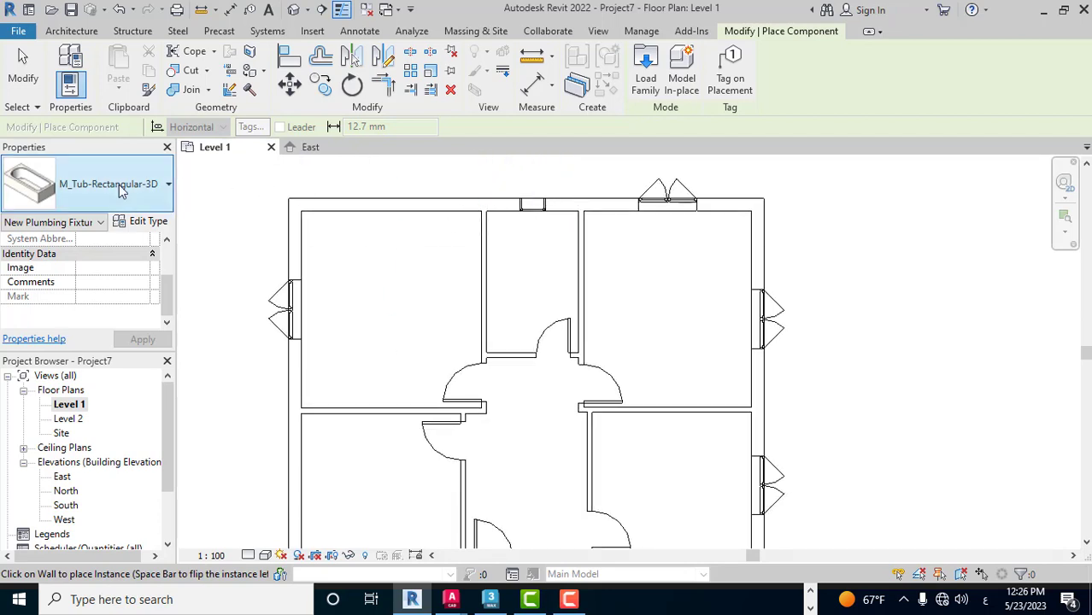
click(137, 208)
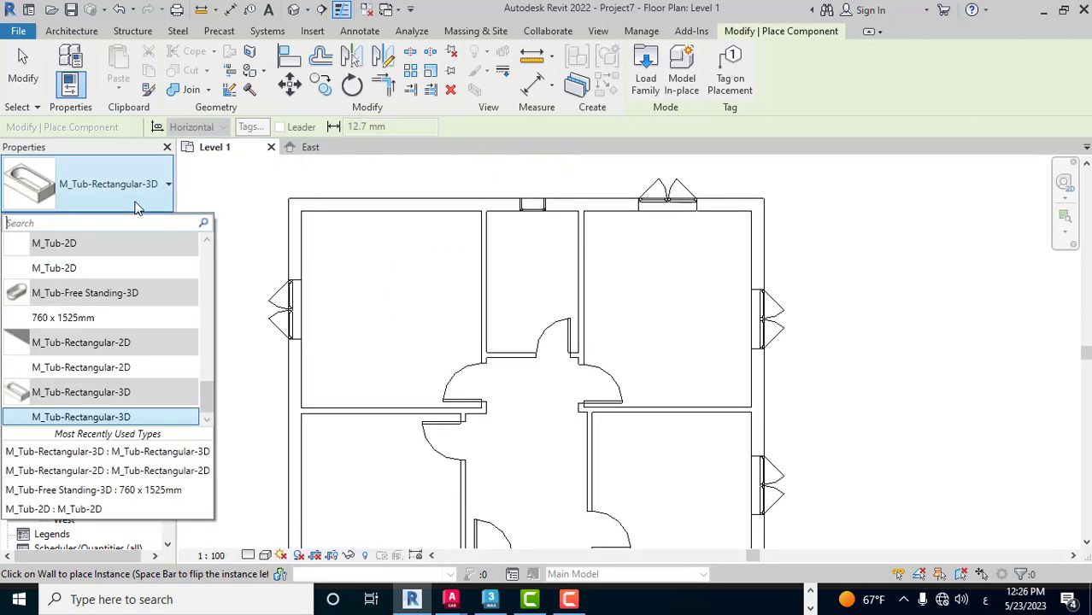
click(73, 268)
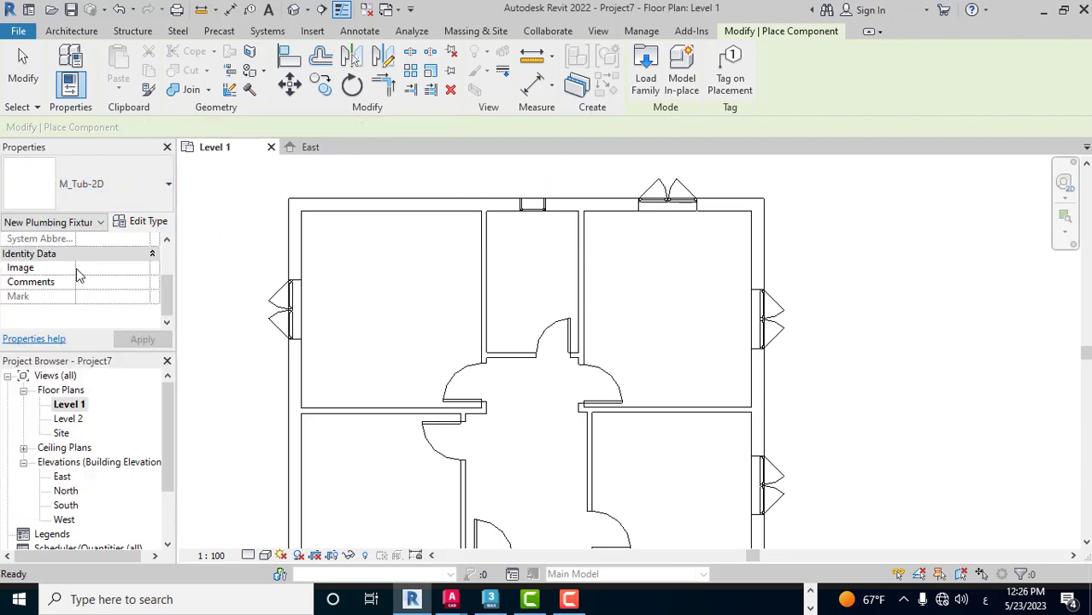
click(484, 243)
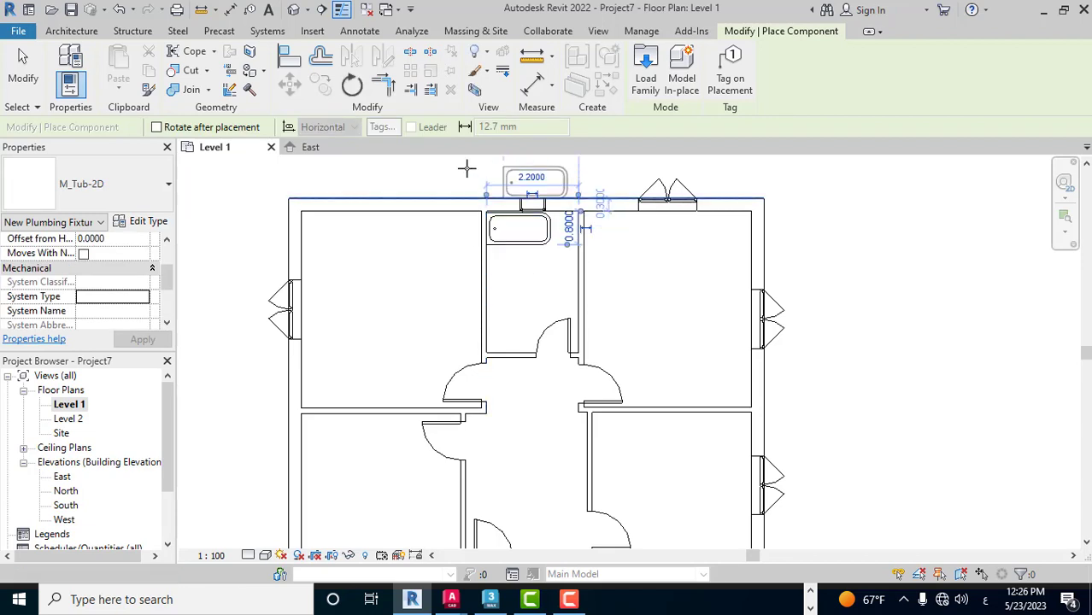
right_click(388, 174)
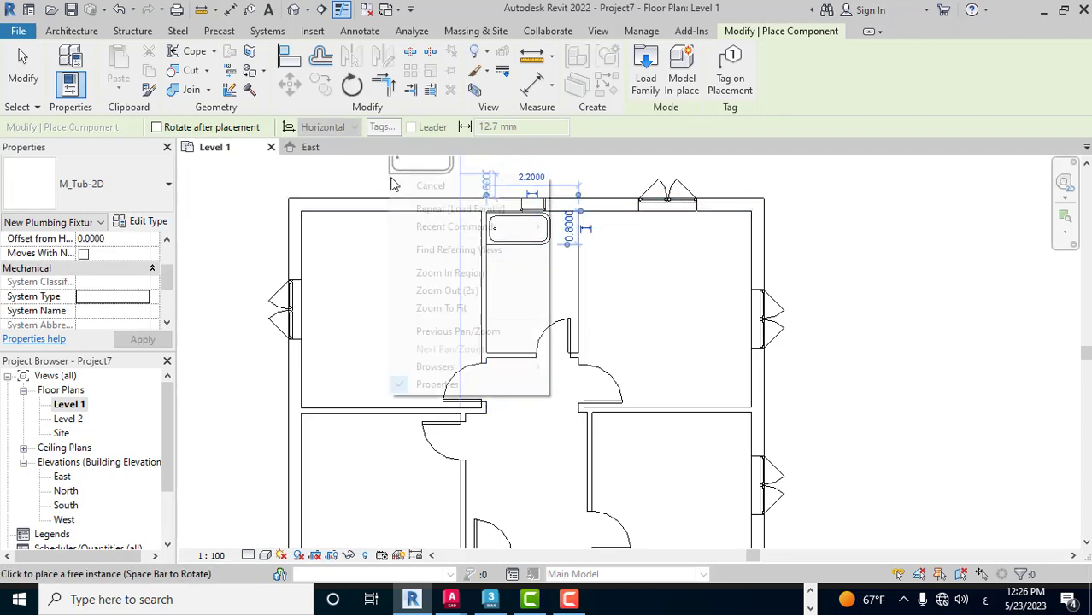
click(407, 181)
right_click(408, 175)
click(435, 184)
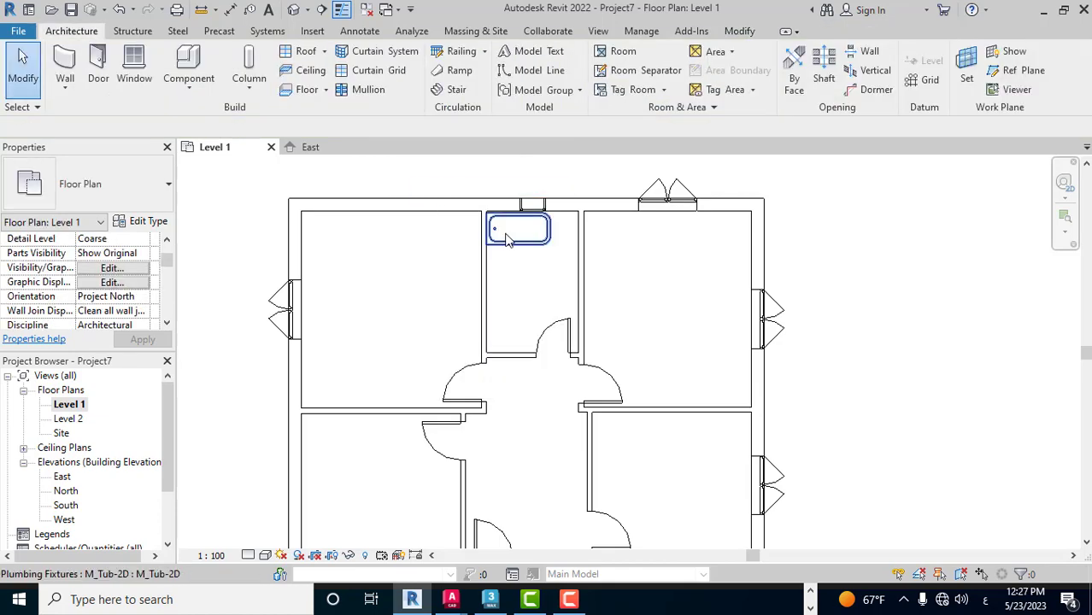
scroll(504, 234, up, 3)
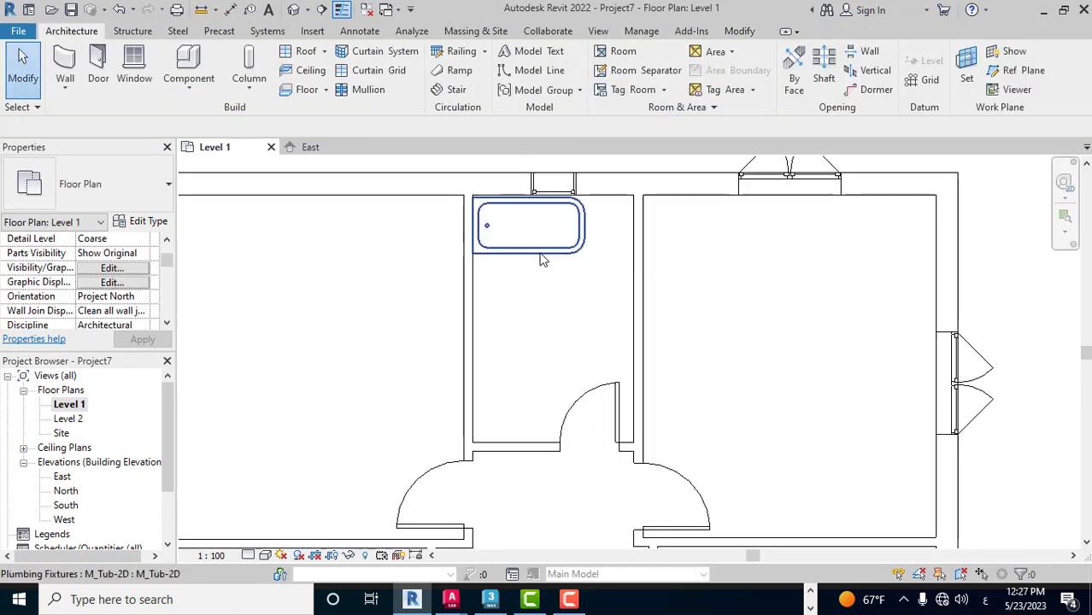
scroll(541, 261, down, 2)
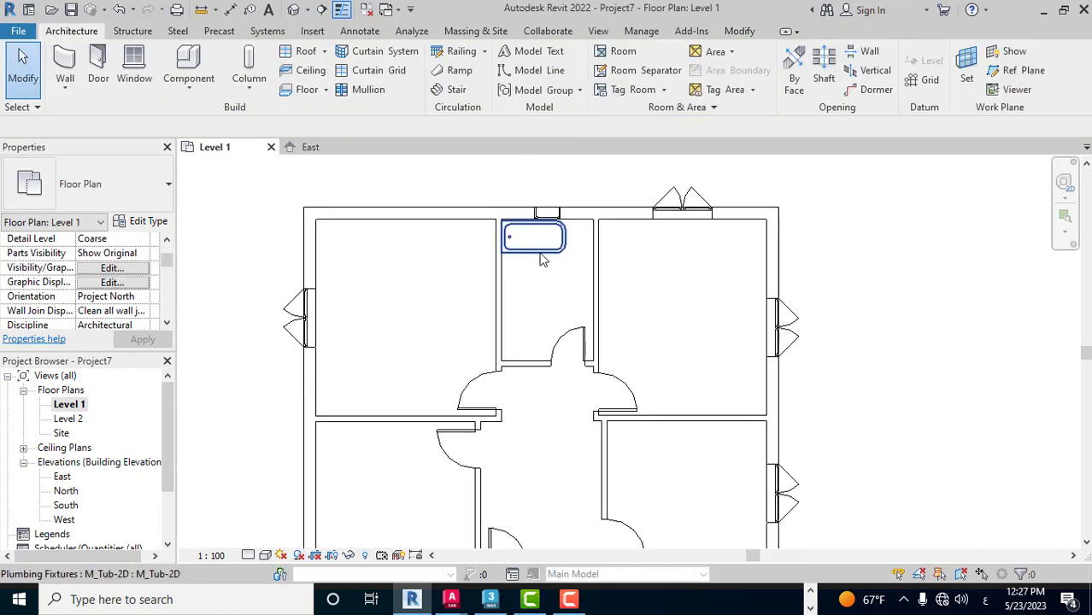
scroll(540, 260, down, 2)
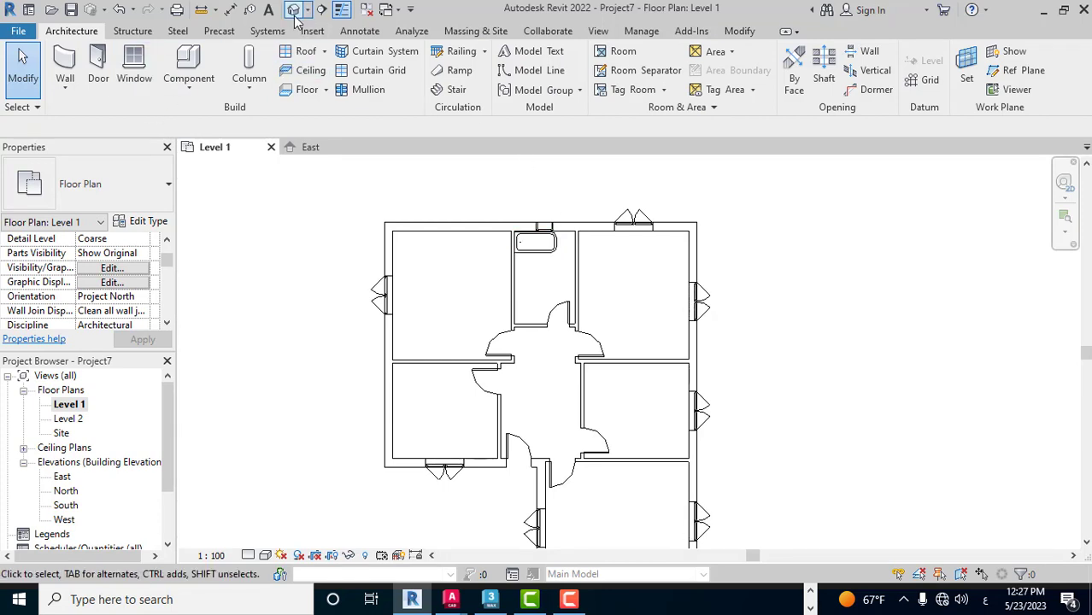
Draw a flipped horizontal section line across the upper rooms and open Section 1
click(321, 10)
click(624, 272)
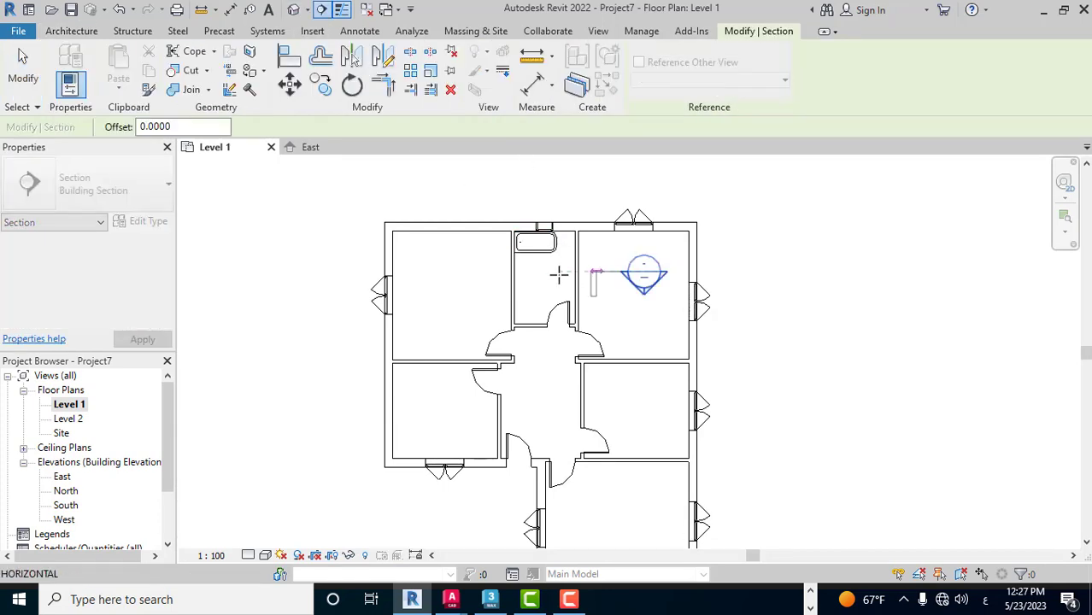
click(440, 271)
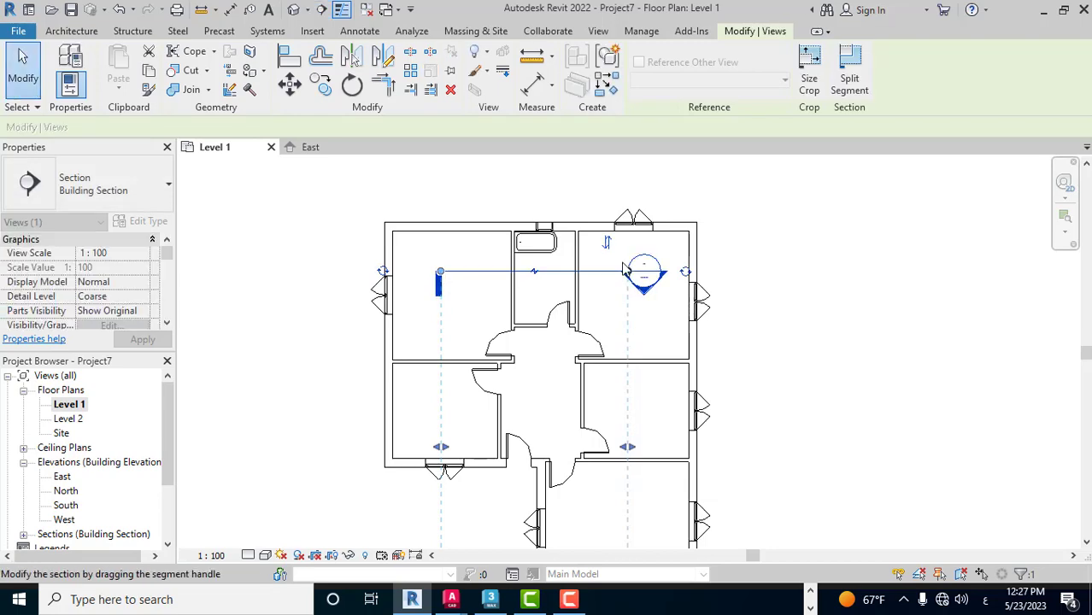
click(606, 242)
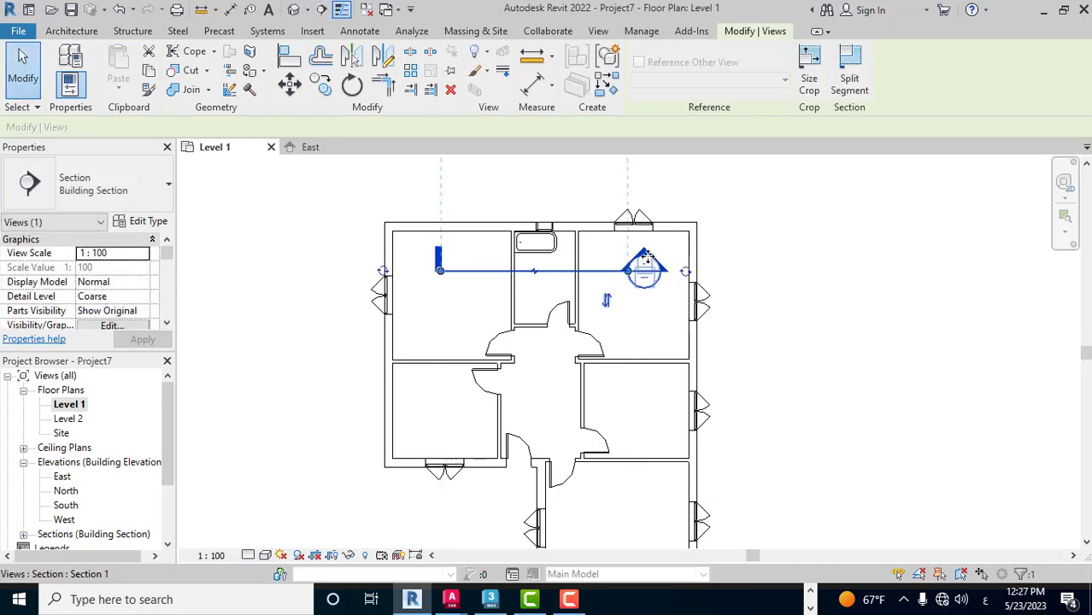
right_click(647, 256)
click(697, 254)
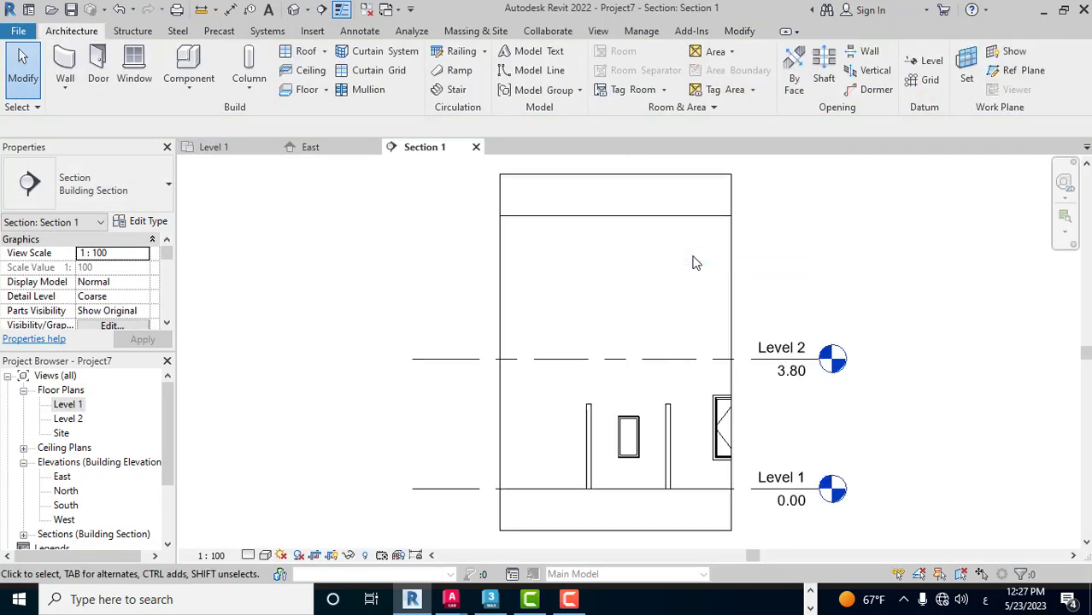
scroll(675, 506, up, 2)
scroll(662, 483, up, 3)
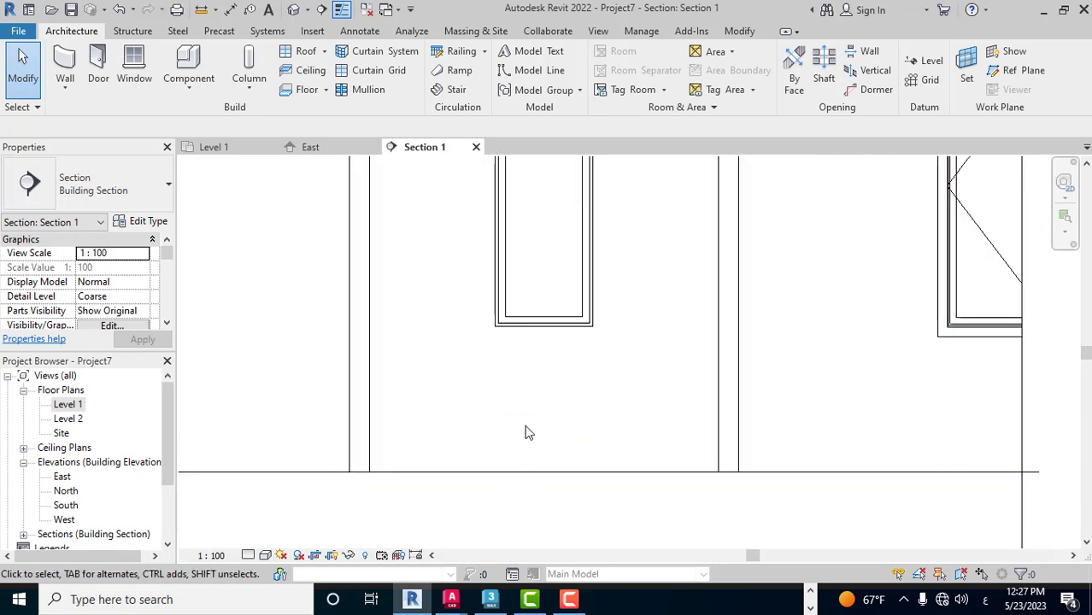
Return to the Level 1 plan and delete the placed M_Tub-2D bathtub
double_click(67, 405)
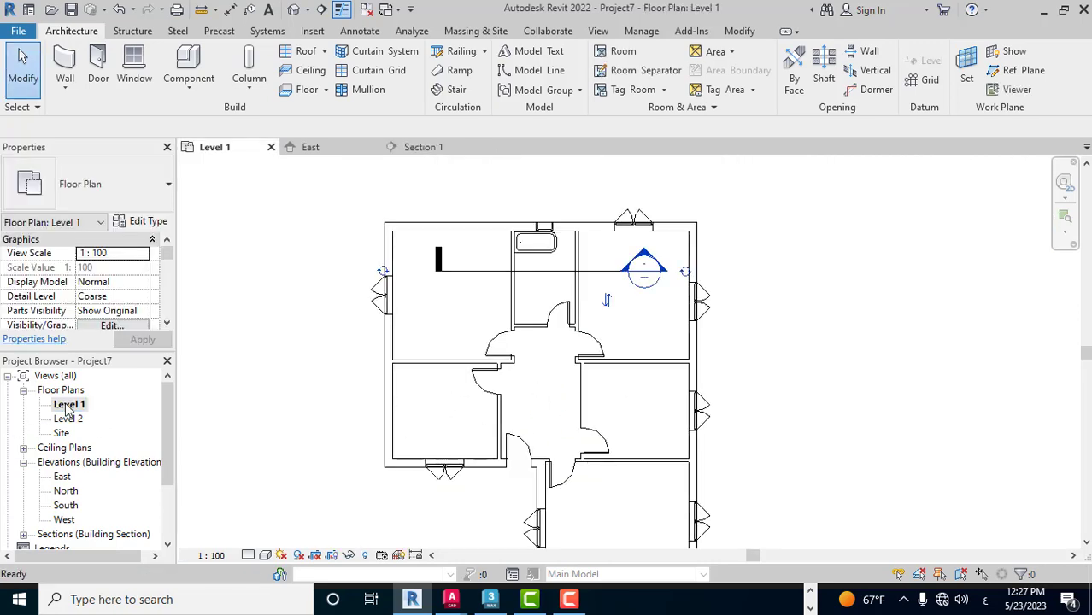
click(533, 246)
key(Delete)
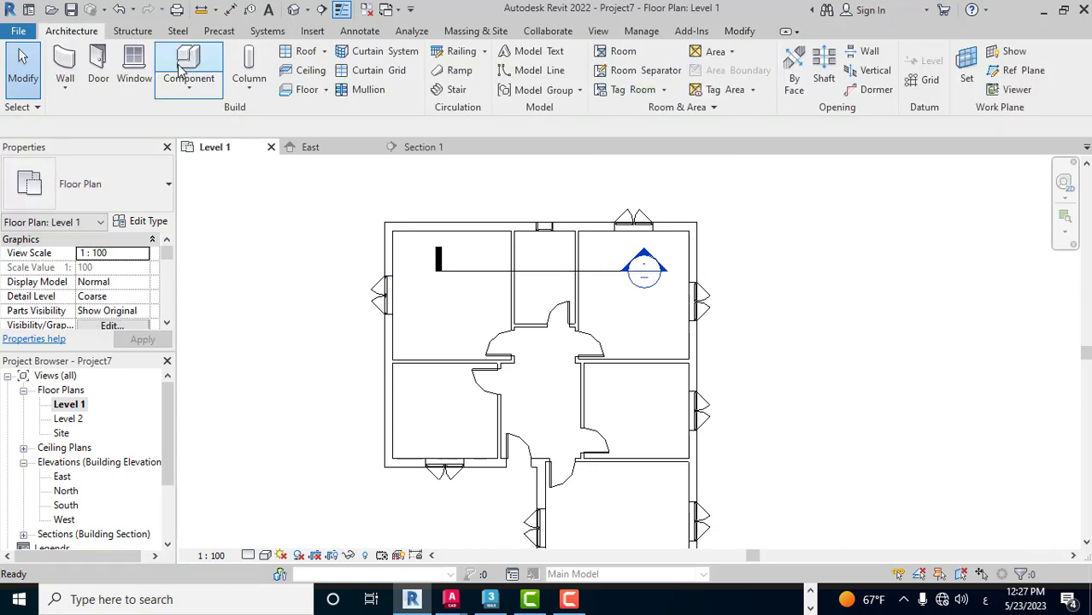
Place an M_Tub-Rectangular-3D bathtub on the middle room's top wall
click(189, 53)
click(139, 188)
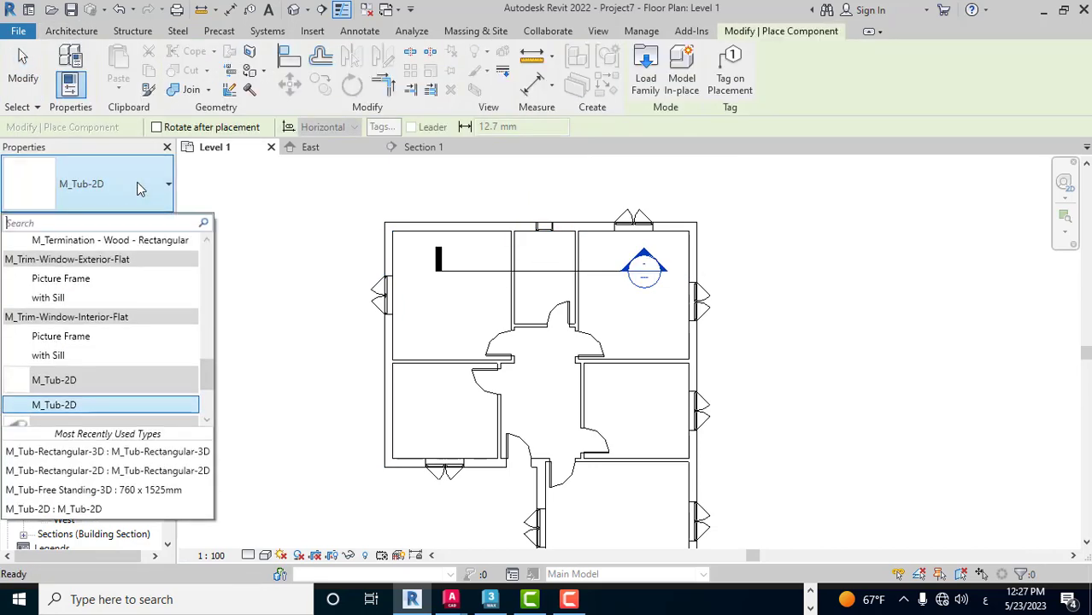
scroll(107, 302, up, 2)
scroll(105, 318, up, 2)
scroll(105, 317, up, 1)
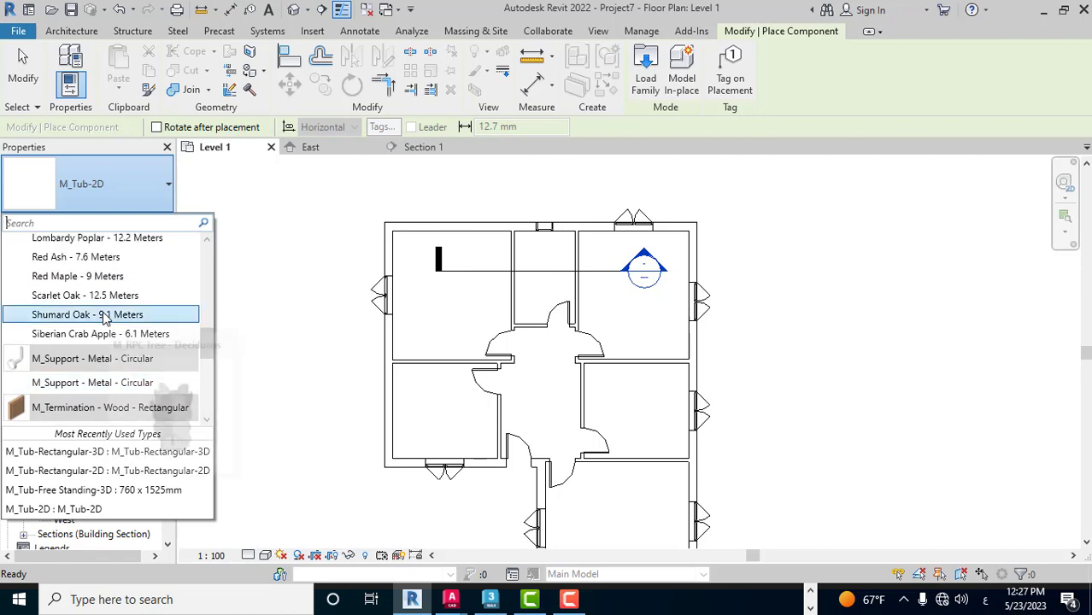
scroll(105, 317, up, 2)
scroll(104, 318, down, 6)
scroll(104, 318, down, 1)
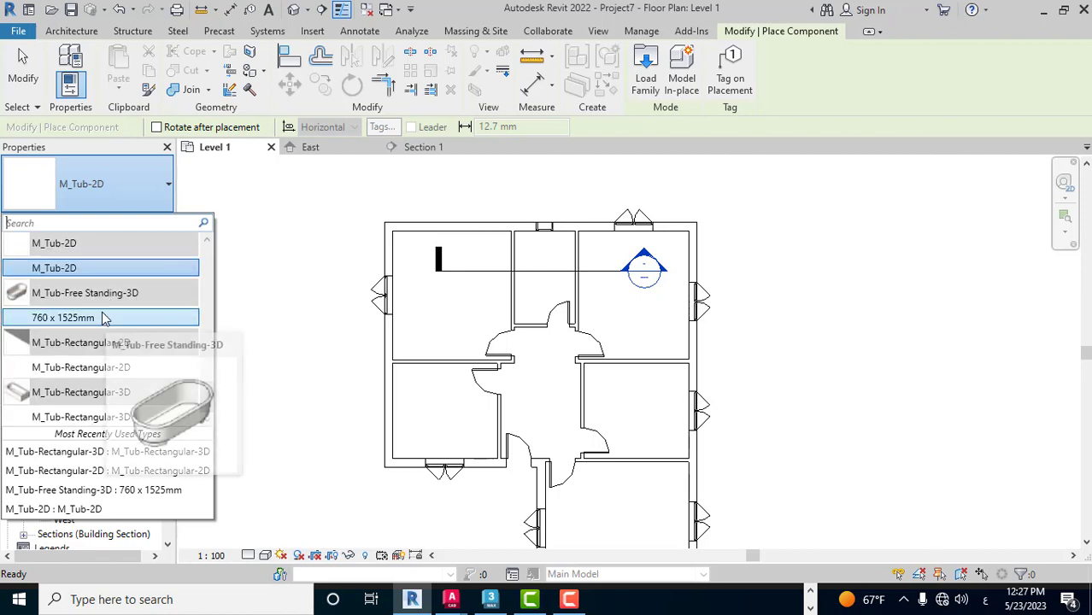
click(68, 418)
scroll(540, 237, up, 2)
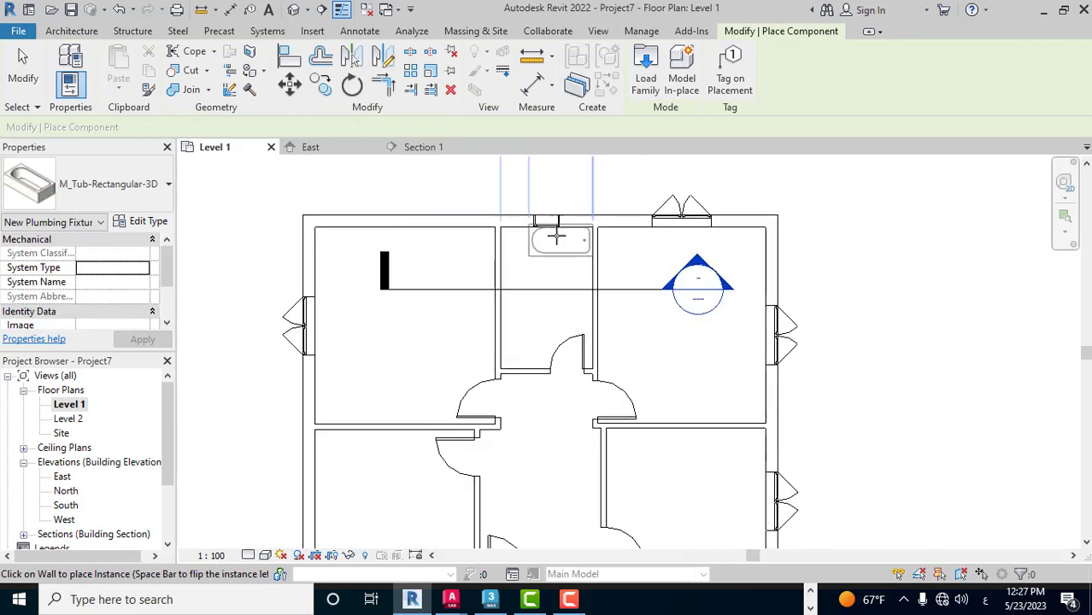
click(559, 229)
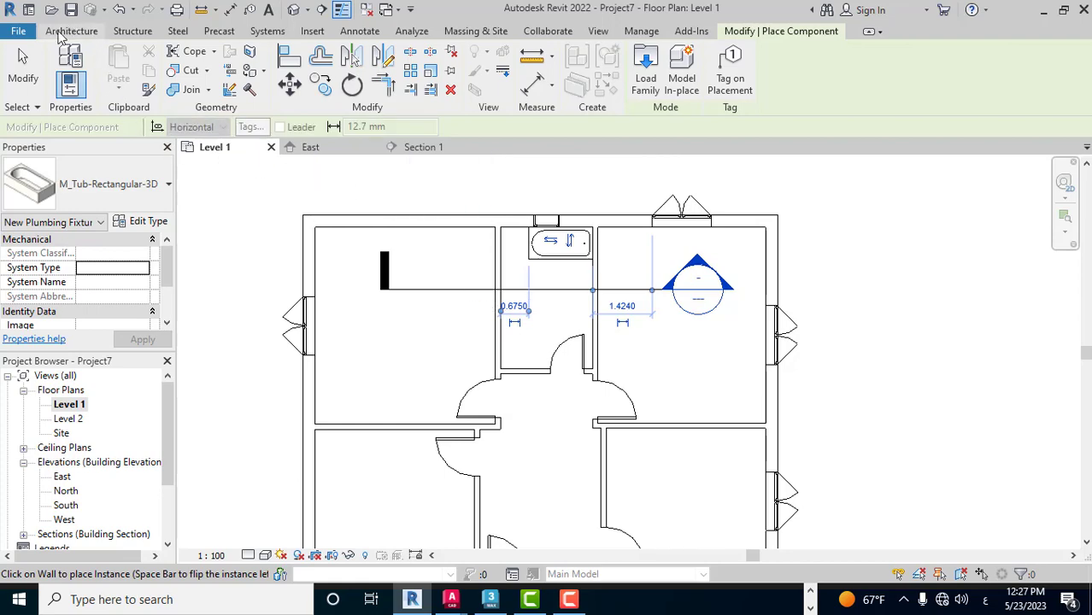
click(23, 64)
Set the bathtub's distance from the left wall to 0.5
scroll(586, 260, up, 2)
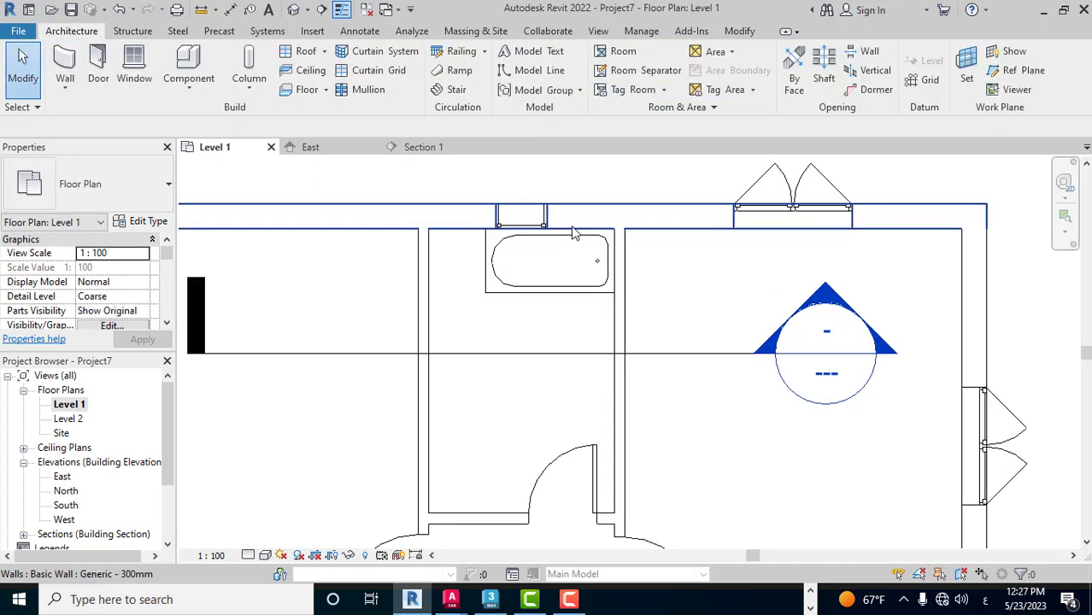
scroll(572, 307, up, 2)
click(571, 317)
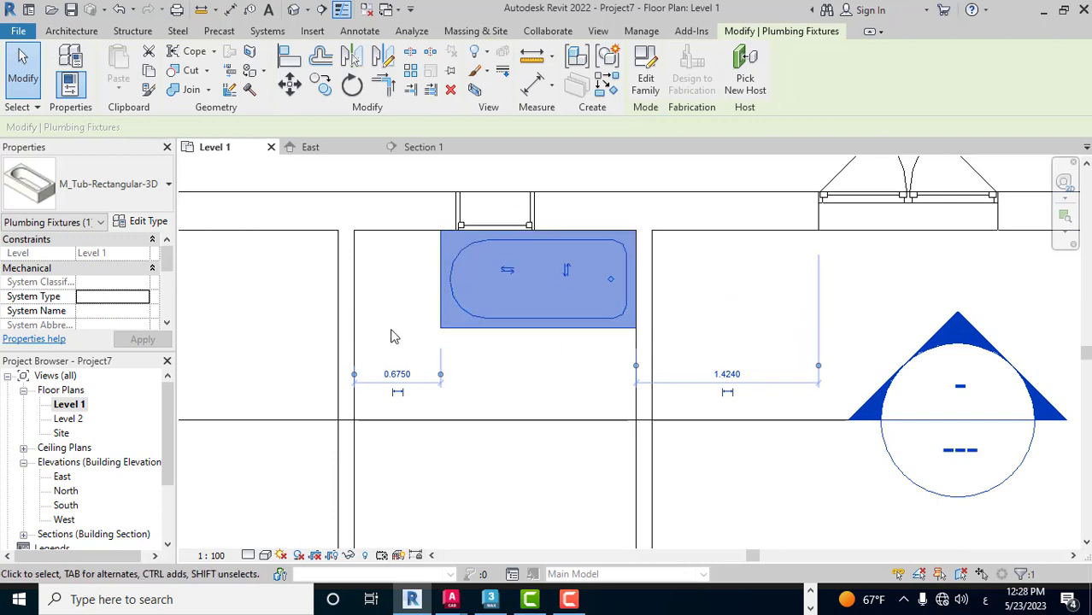
click(396, 375)
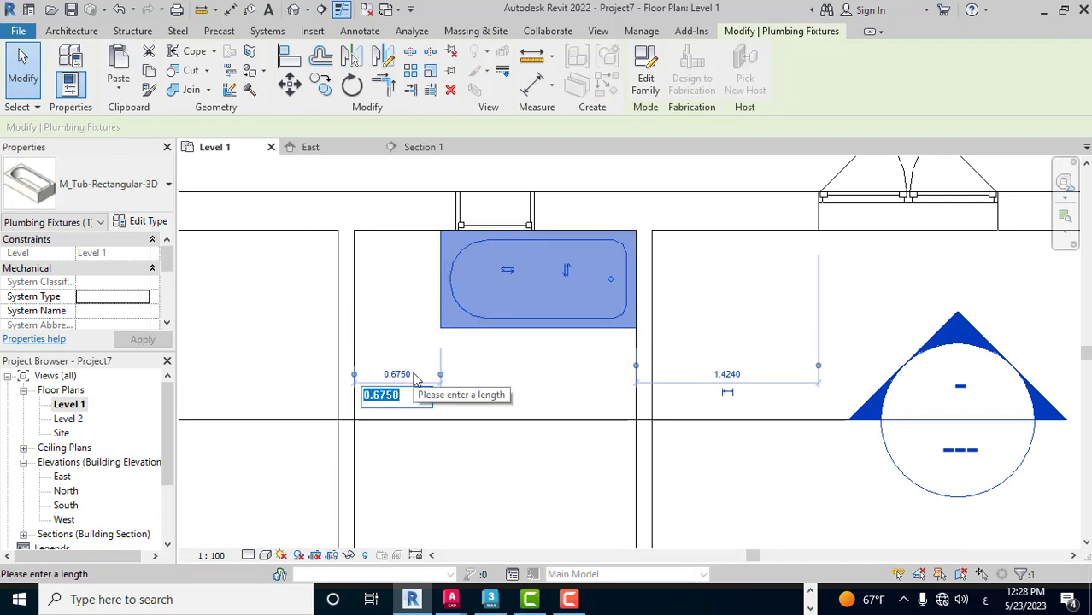
text(.5)
key(Return)
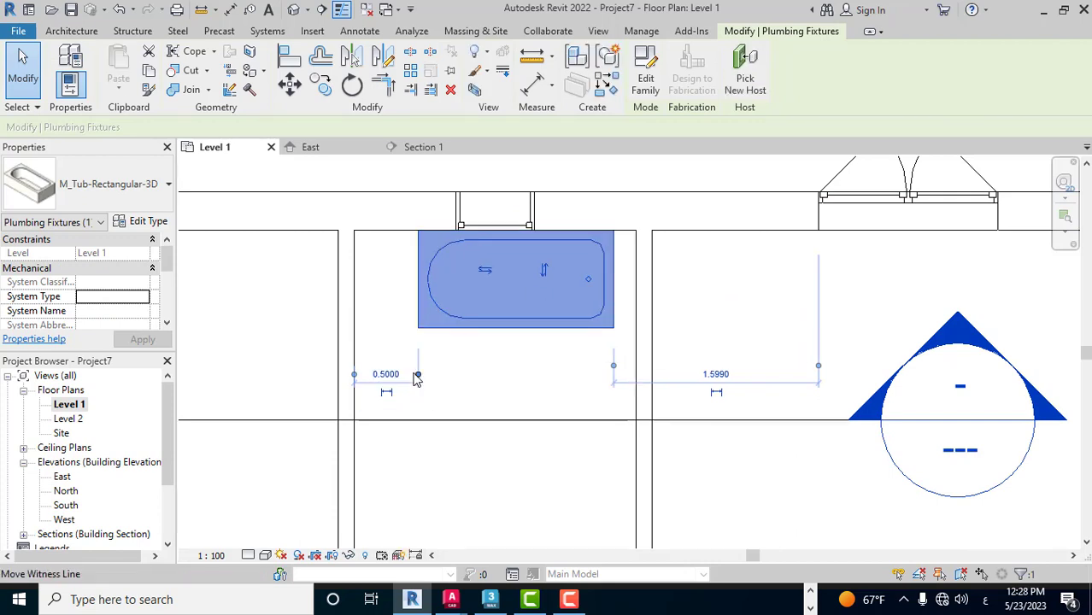
Mirror the tub left to right, keeping it facing into the room
click(484, 271)
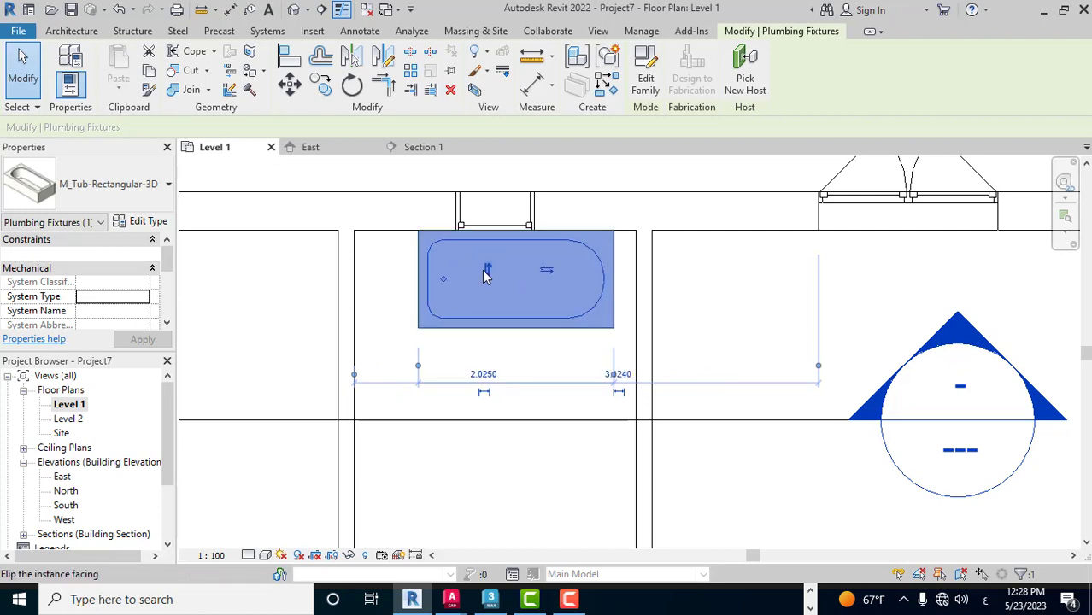
click(485, 271)
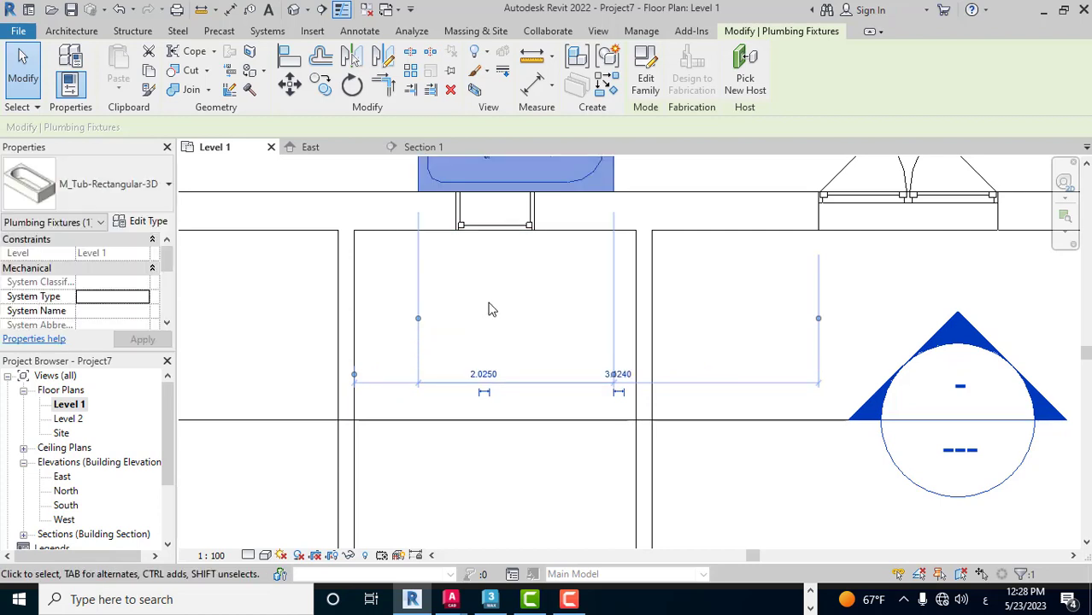
scroll(491, 309, down, 2)
click(491, 209)
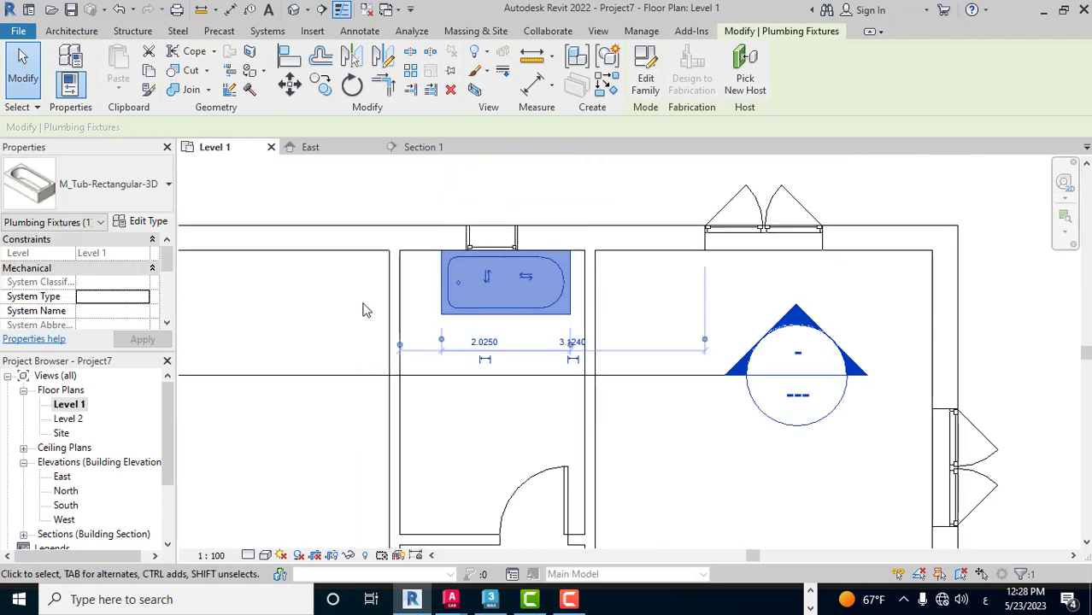
Open the Section 1 view through the bathtub
click(701, 446)
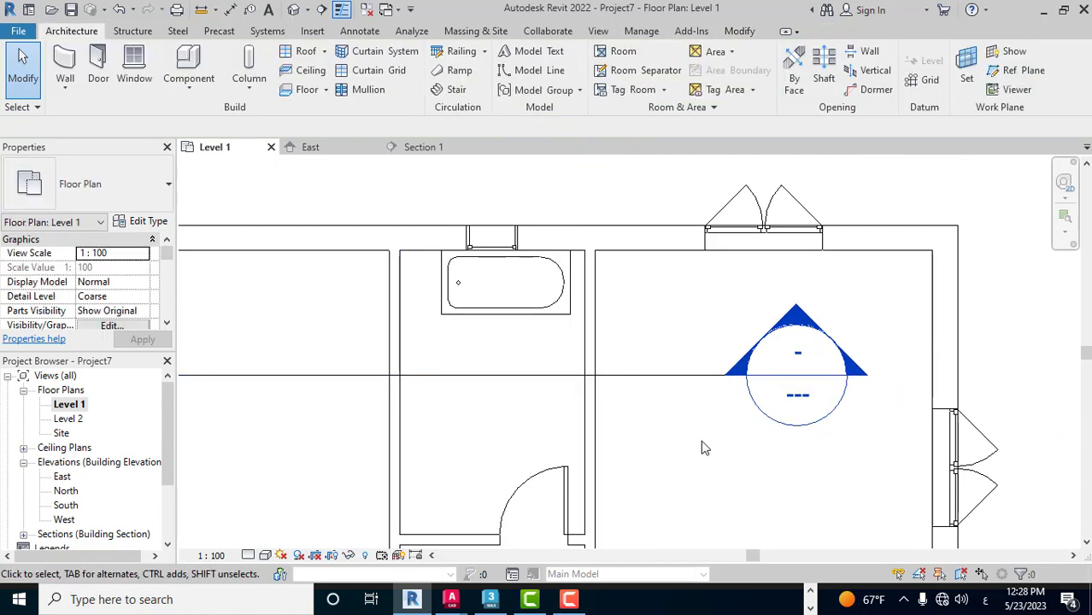
double_click(790, 323)
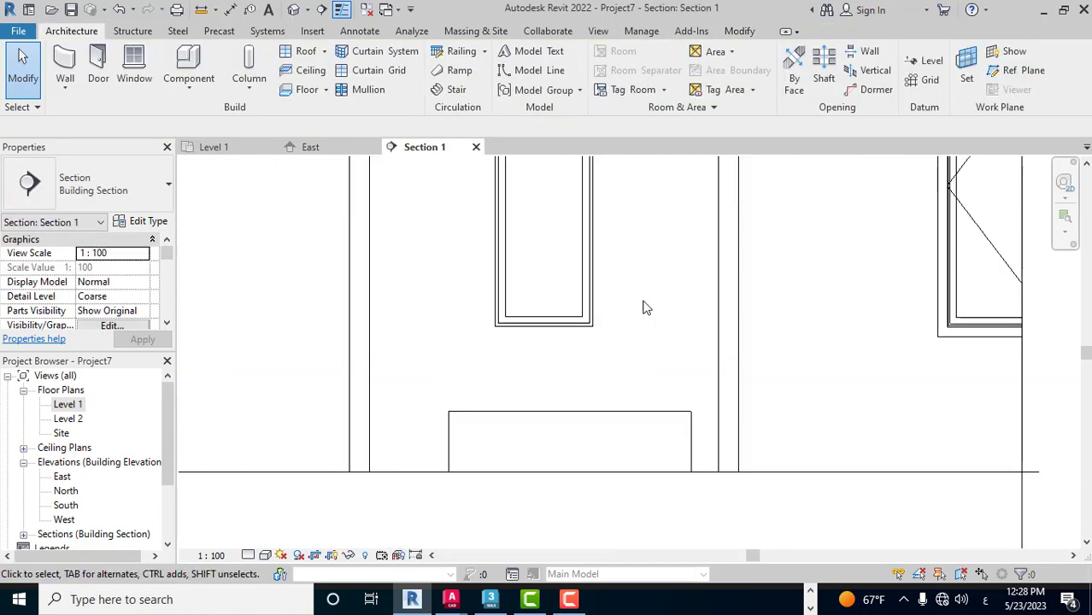
click(518, 423)
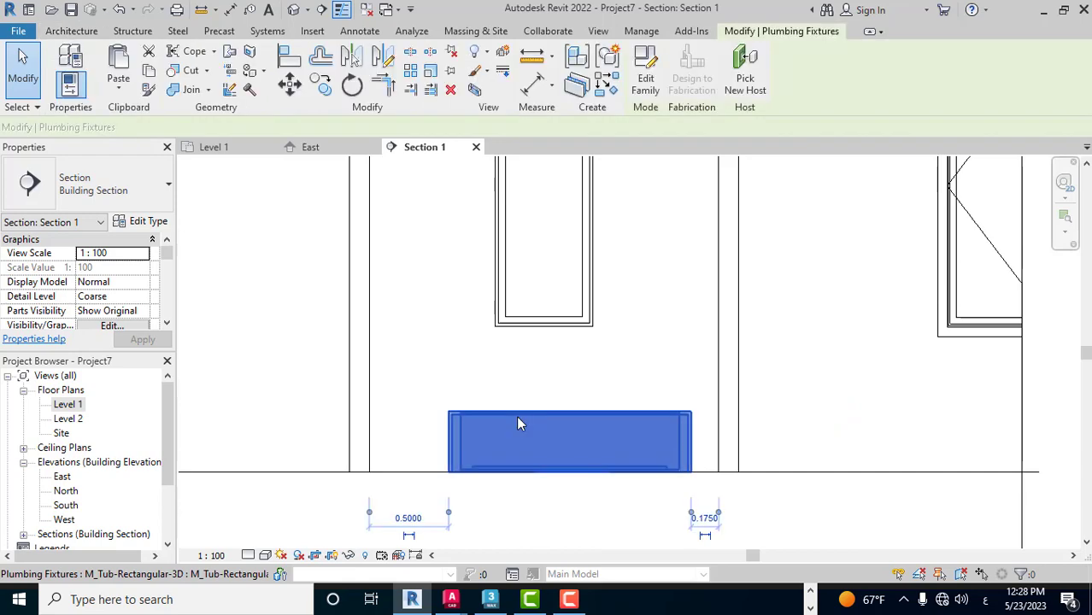
click(563, 383)
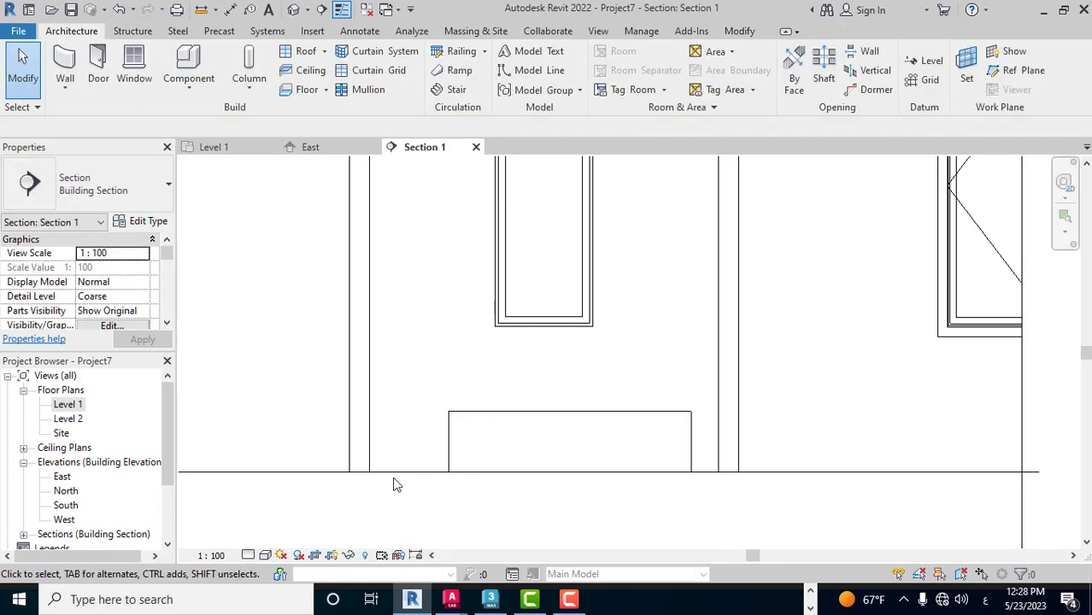
Set Section 1 to Wireframe and open the default {3D} view
click(265, 555)
click(308, 473)
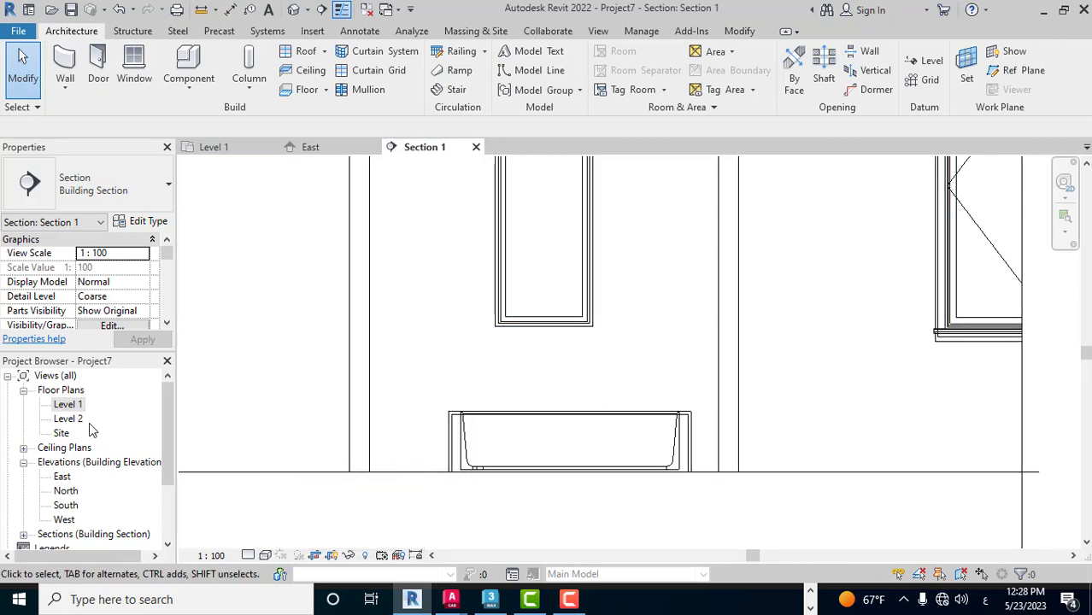
click(293, 10)
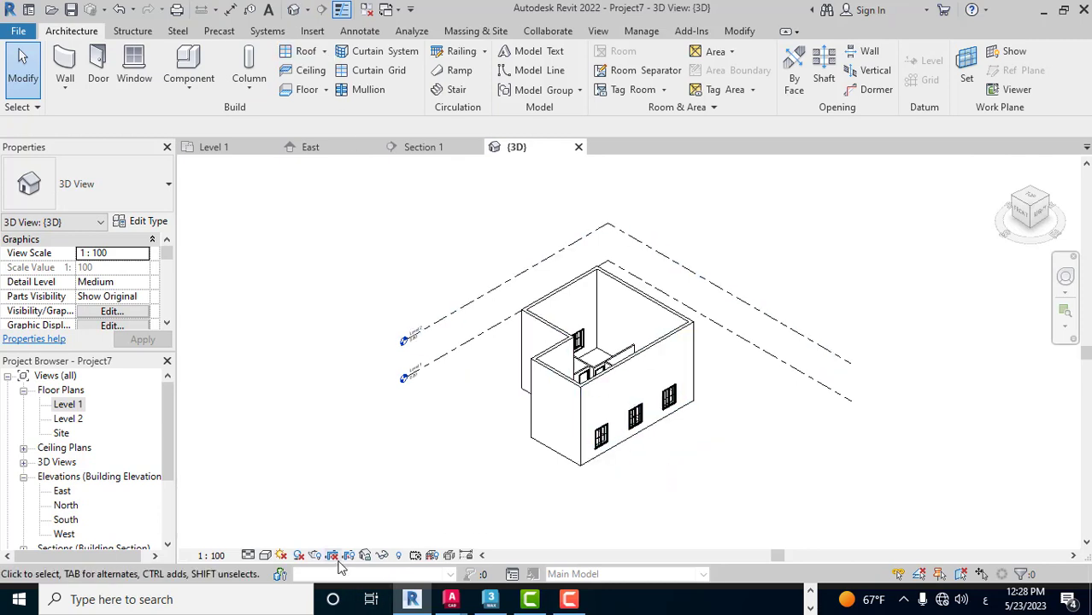
Set the 3D view to Shaded and check Section Box under Extents
click(265, 556)
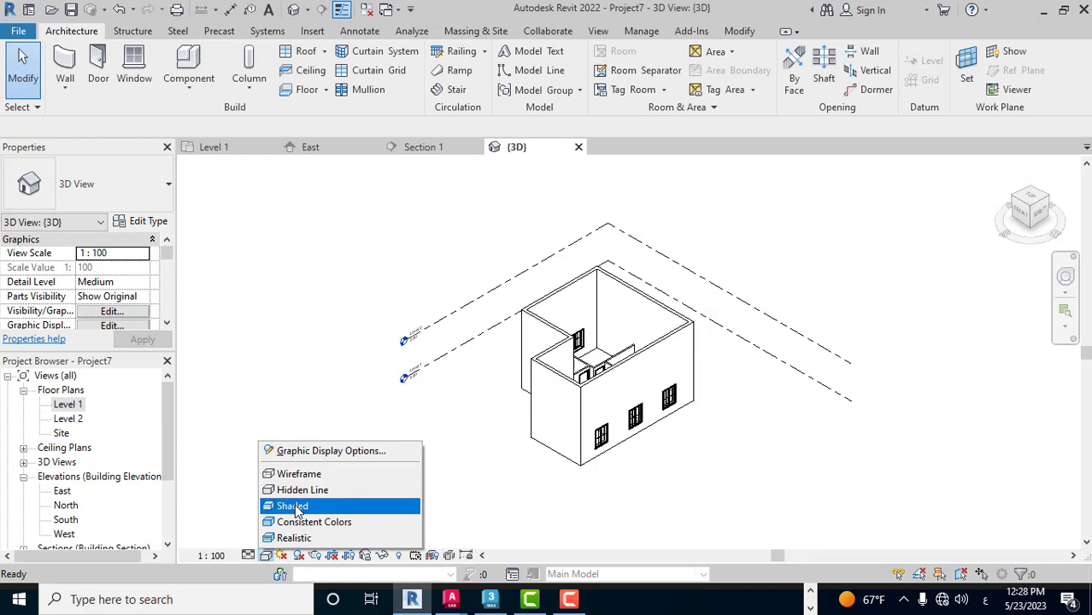
click(291, 538)
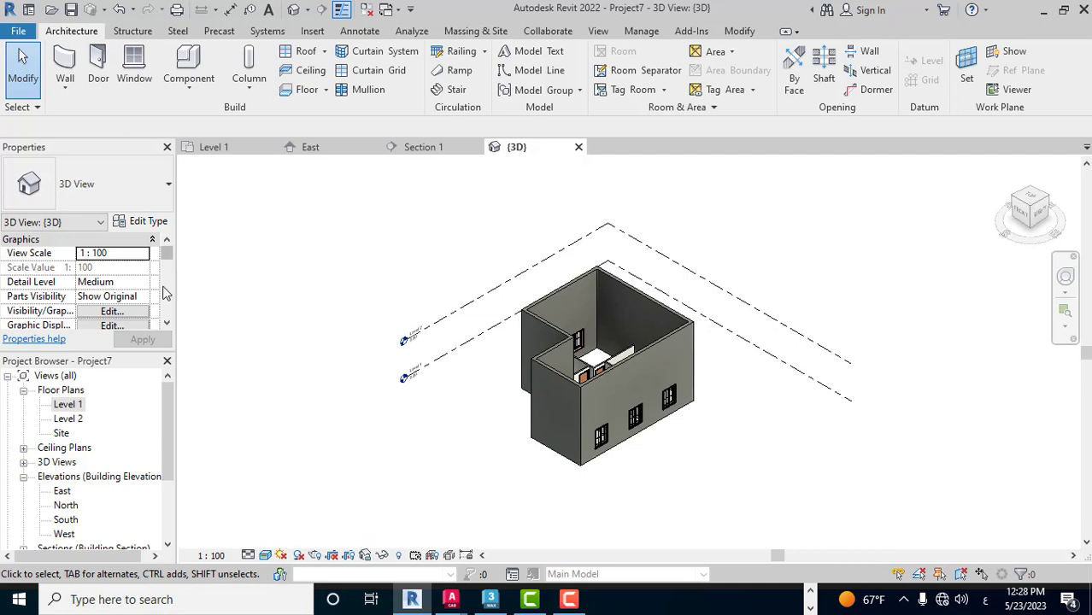
scroll(167, 324, down, 1)
scroll(167, 324, down, 1)
scroll(167, 324, down, 1)
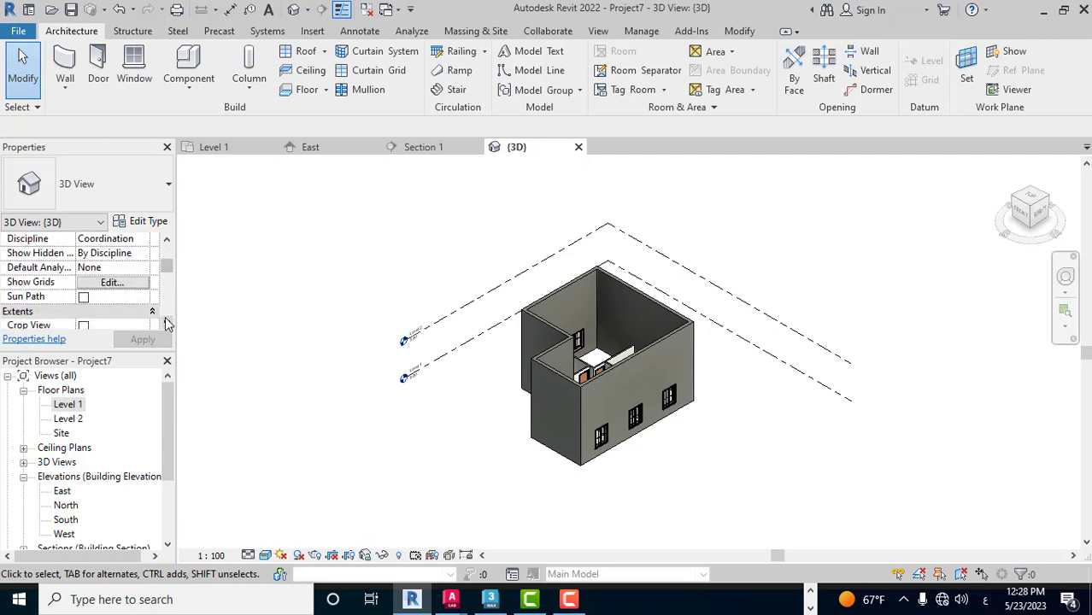
click(167, 323)
click(167, 324)
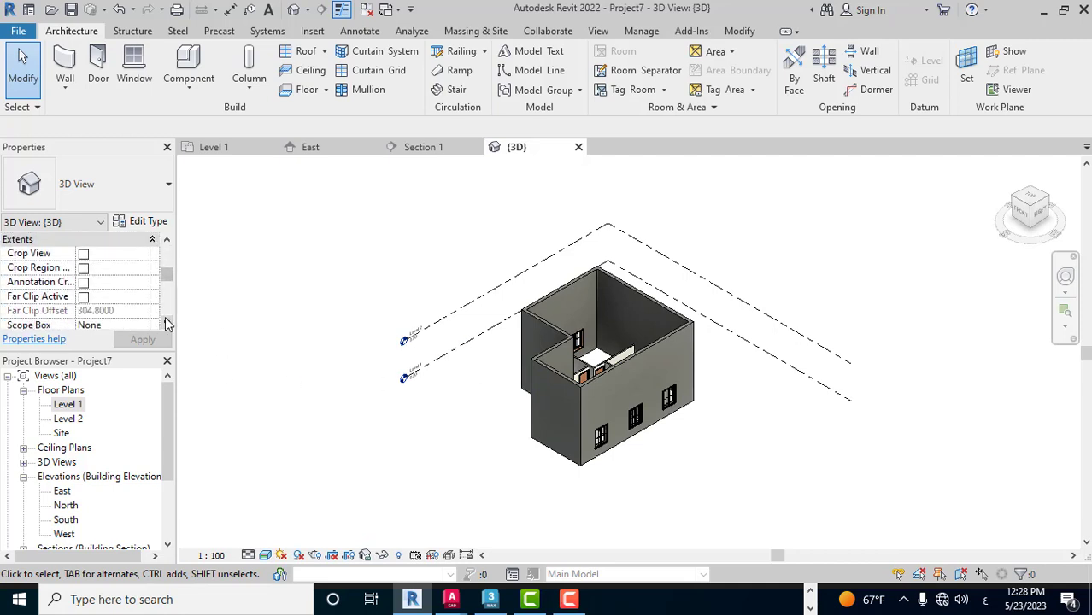
click(168, 323)
click(168, 323)
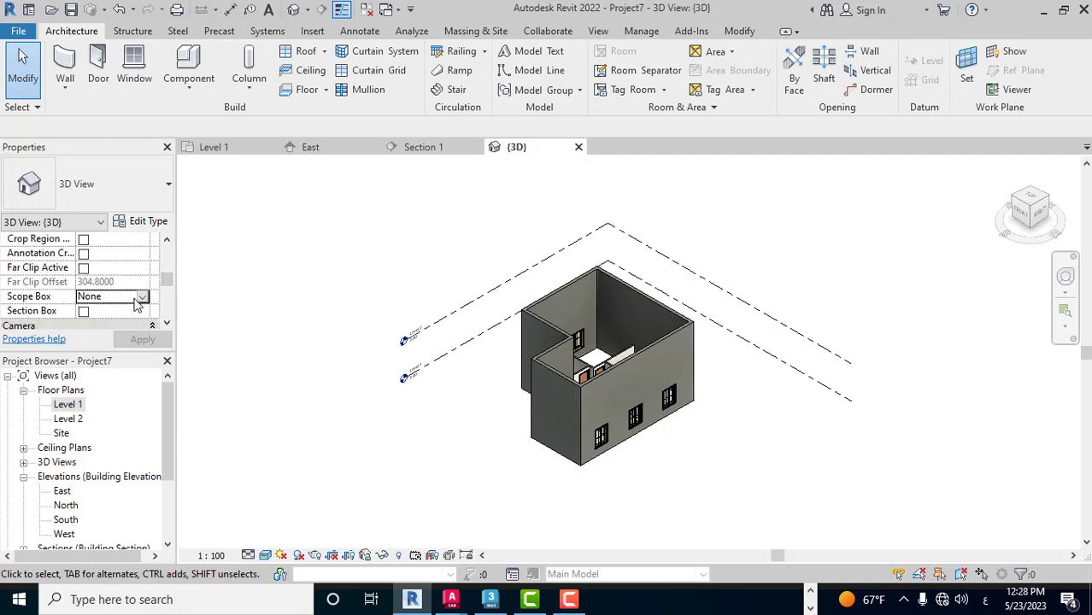
click(143, 302)
click(121, 292)
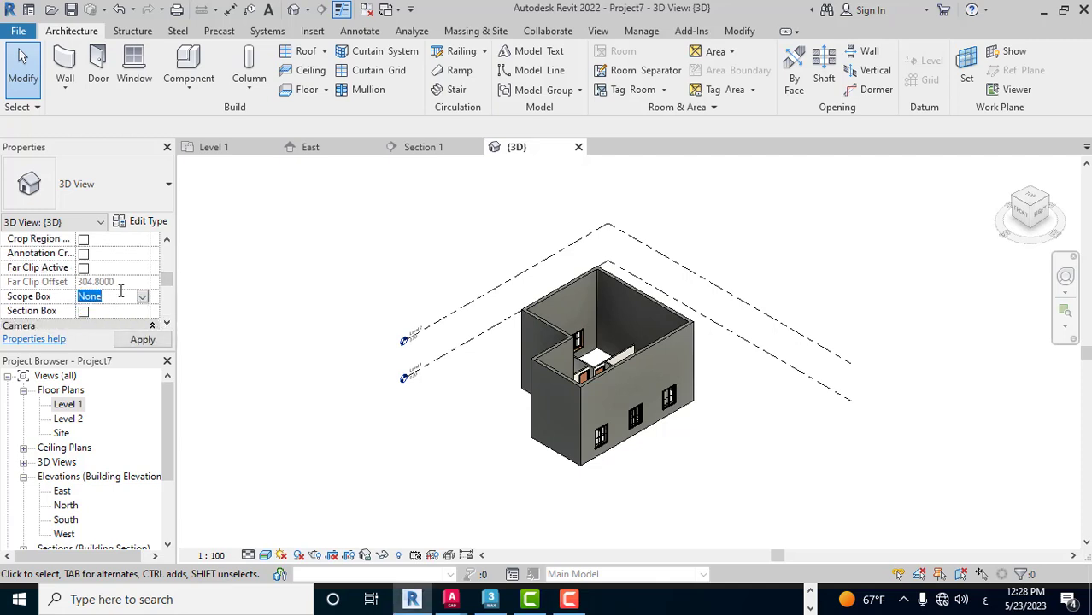
click(84, 311)
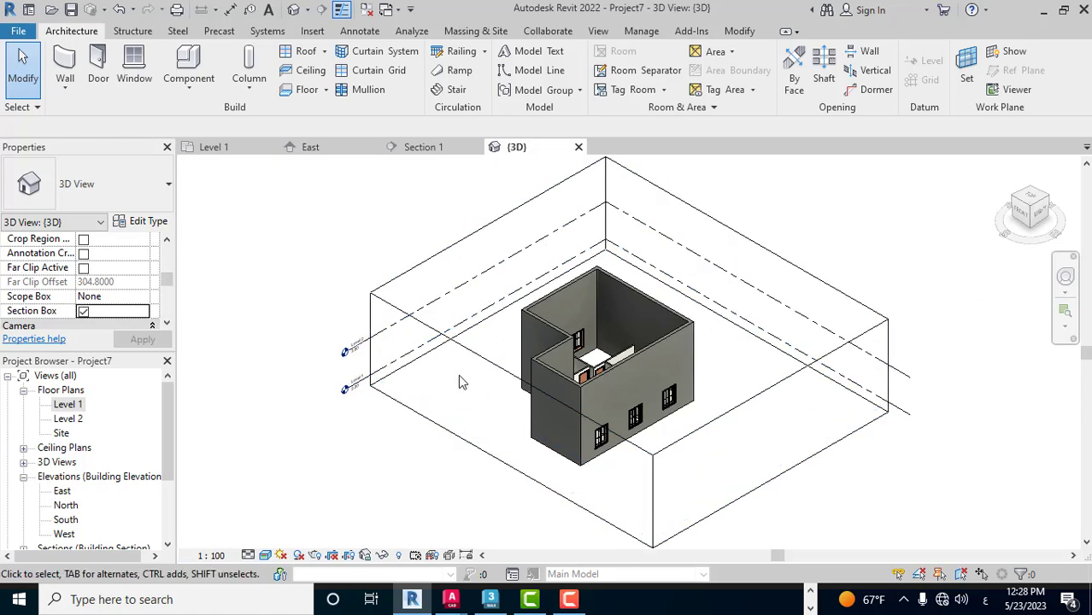
Lower the section box's top face and drag one side inward to a narrow slice
click(475, 357)
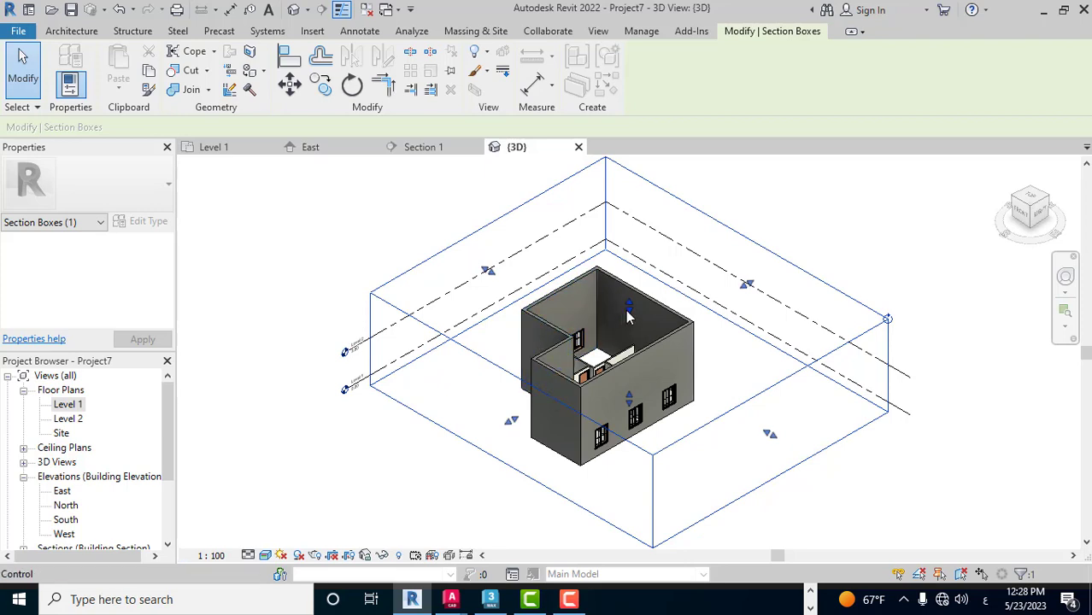
drag(627, 307, 626, 350)
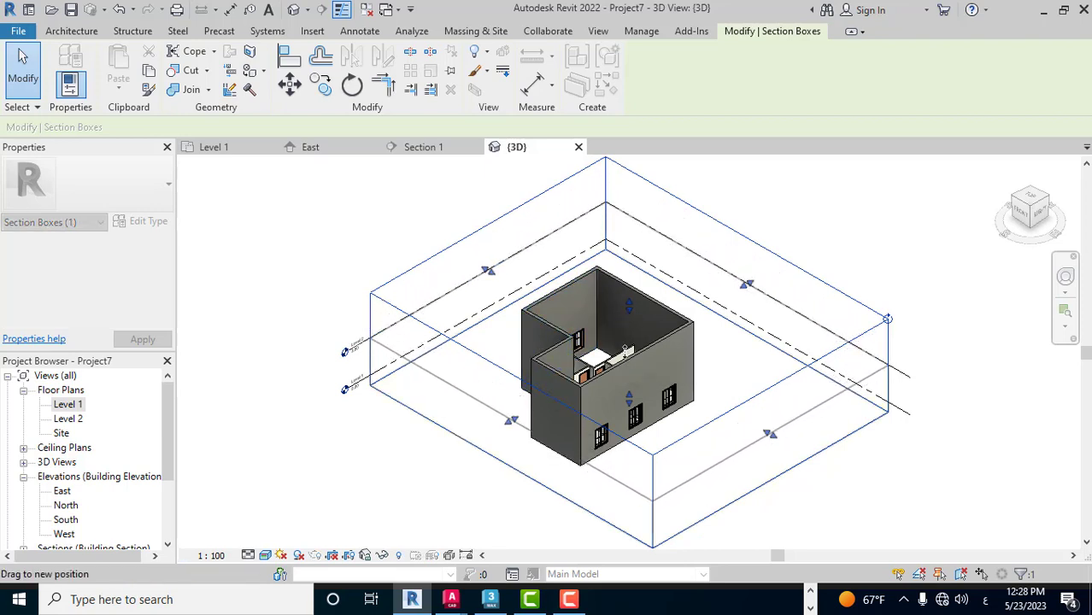
drag(593, 347, 593, 348)
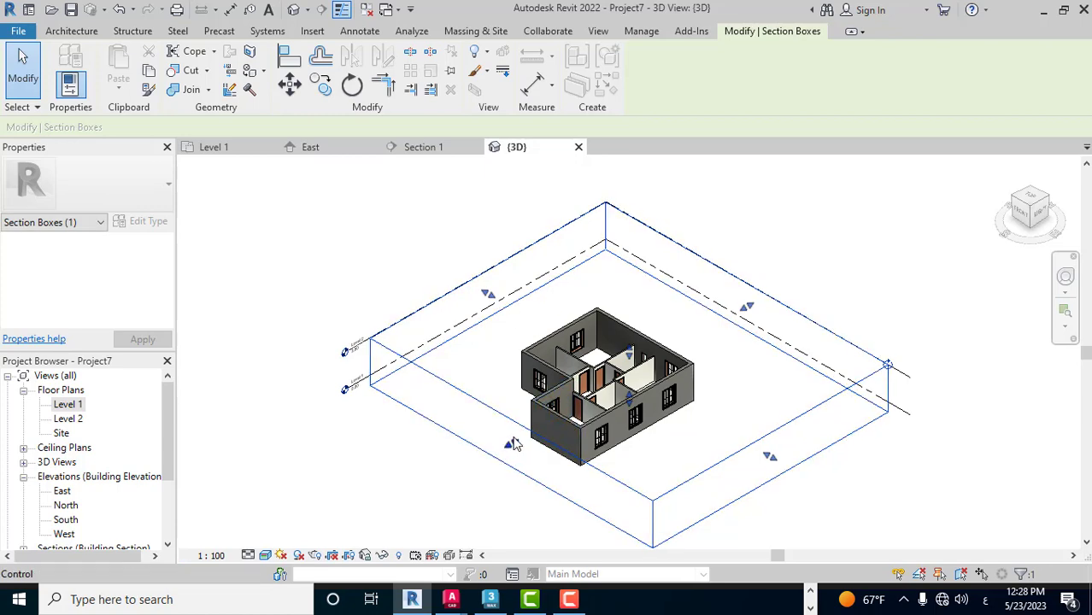
drag(513, 445, 636, 374)
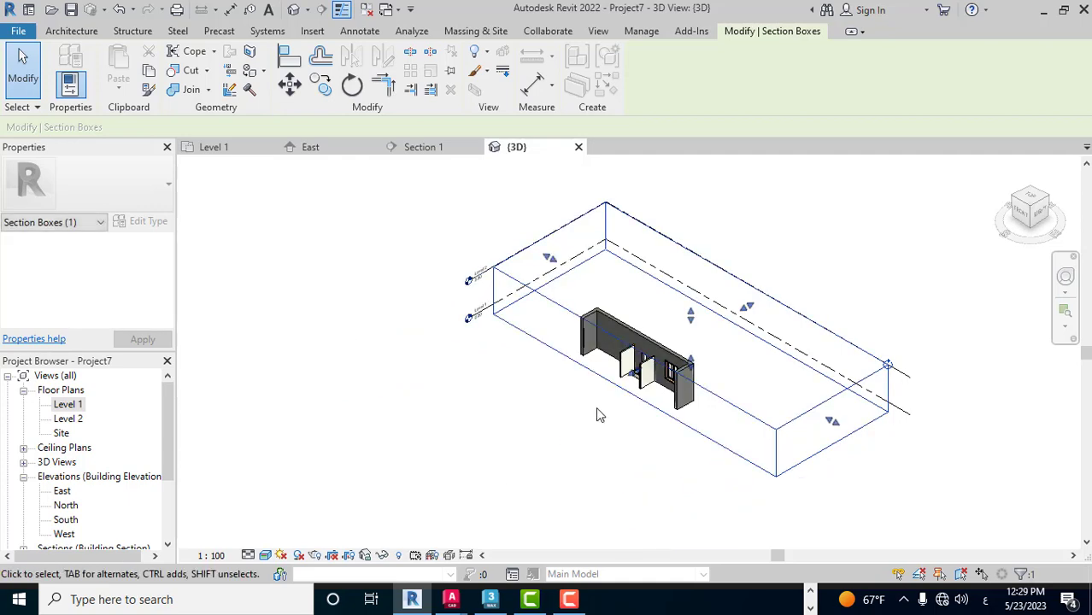
Finish editing the section box and zoom to fit the whole model
scroll(628, 385, up, 2)
scroll(634, 393, up, 2)
scroll(634, 393, up, 2)
scroll(636, 390, up, 2)
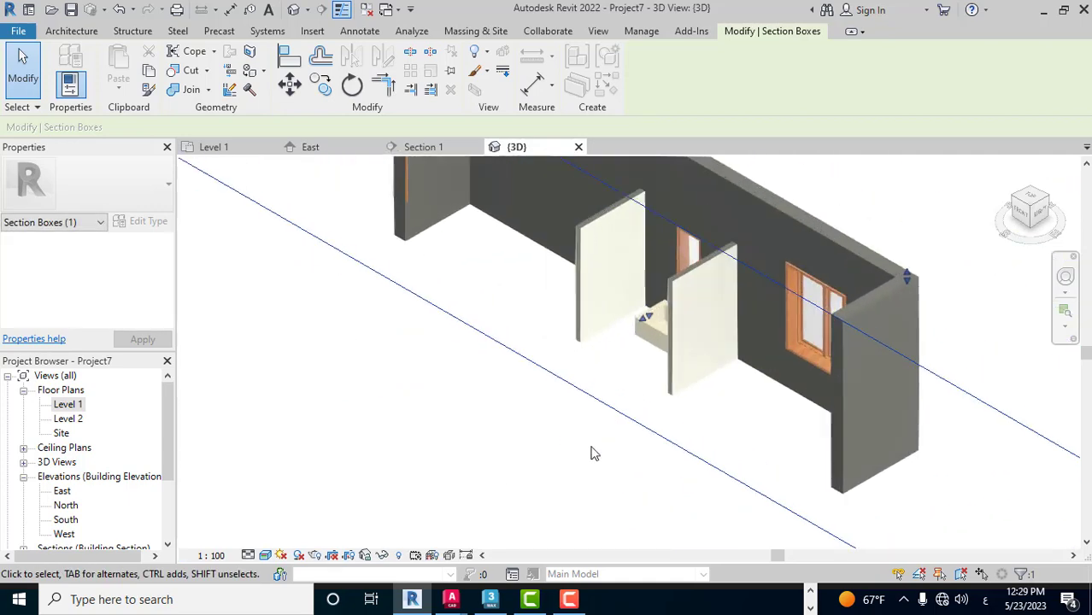
scroll(690, 317, up, 1)
scroll(598, 359, up, 2)
scroll(527, 385, up, 2)
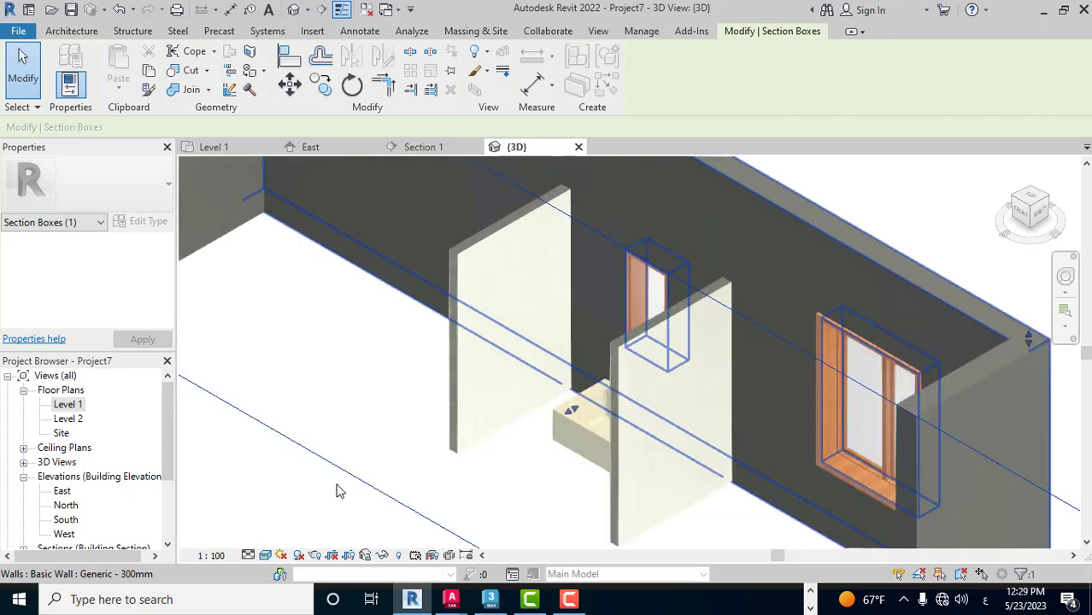
scroll(338, 488, up, 2)
key(Escape)
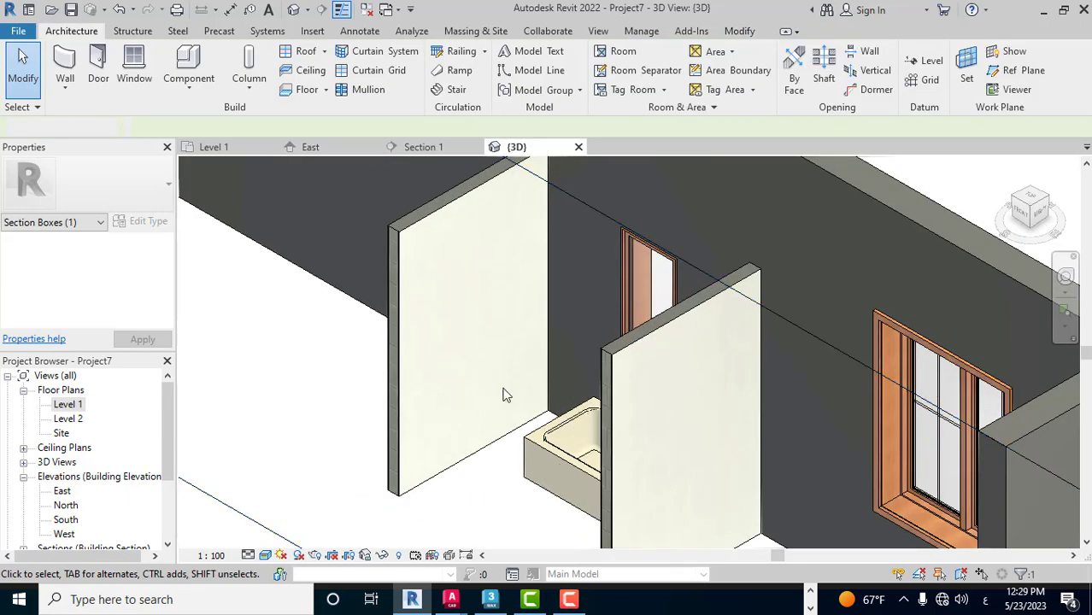
scroll(521, 419, up, 3)
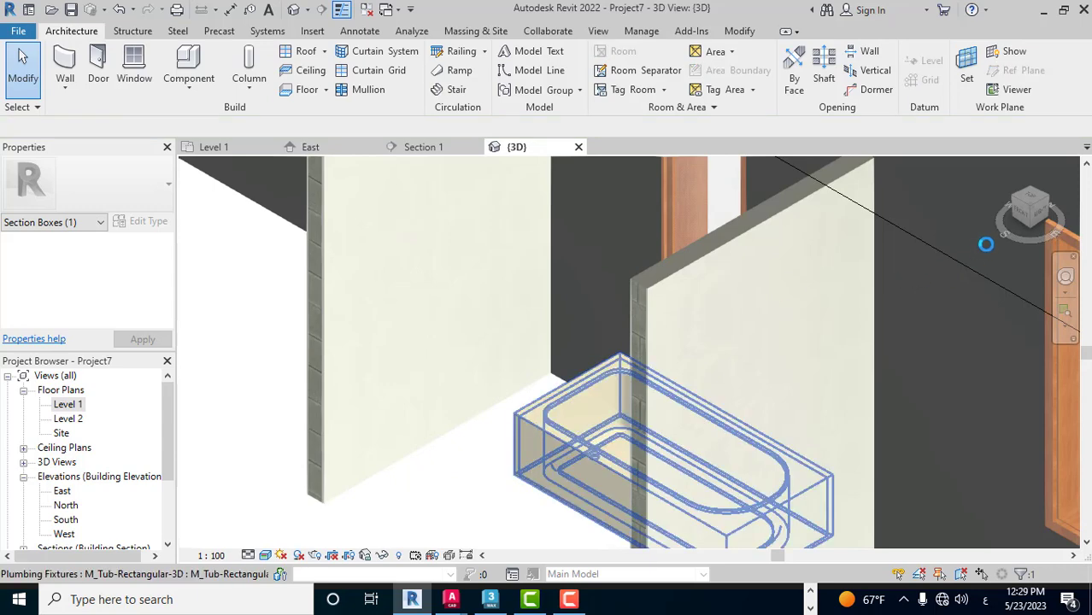
click(1016, 202)
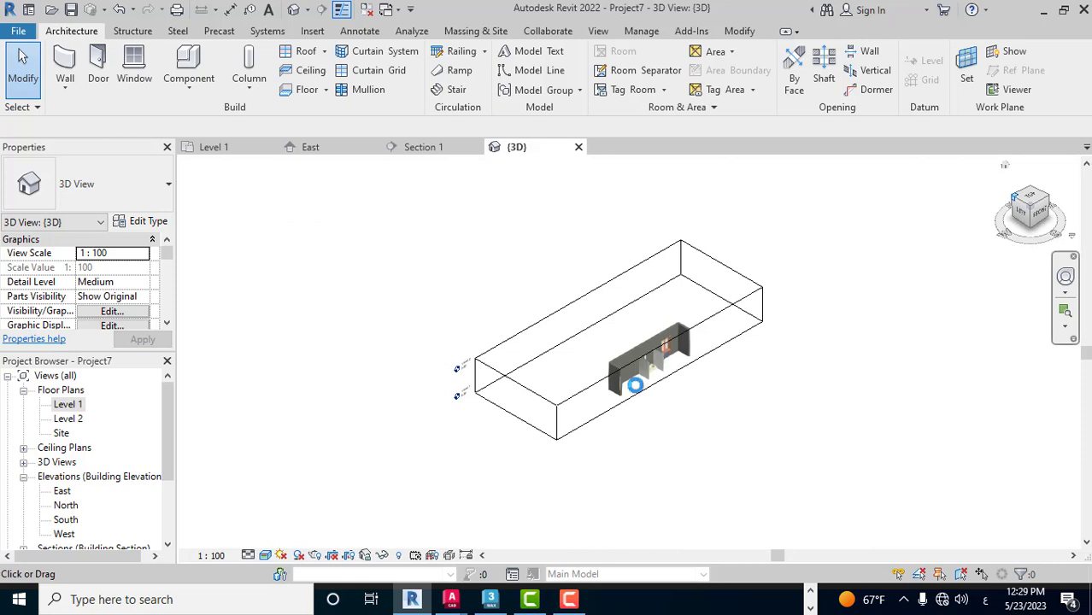
Open the Level 1 floor plan showing the bathtub
scroll(635, 386, up, 3)
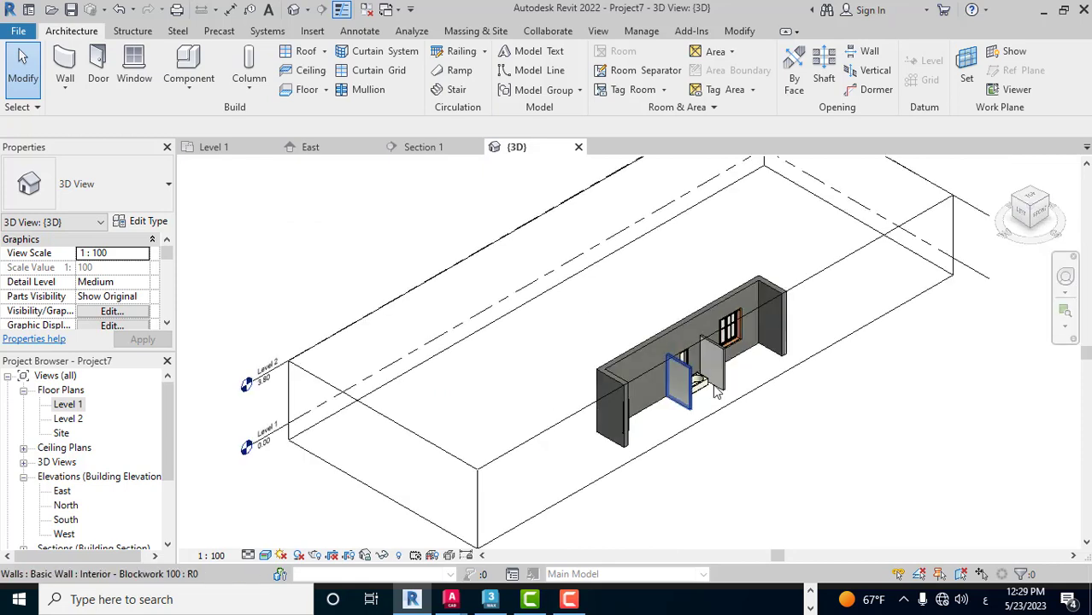
scroll(716, 391, up, 3)
scroll(714, 386, up, 3)
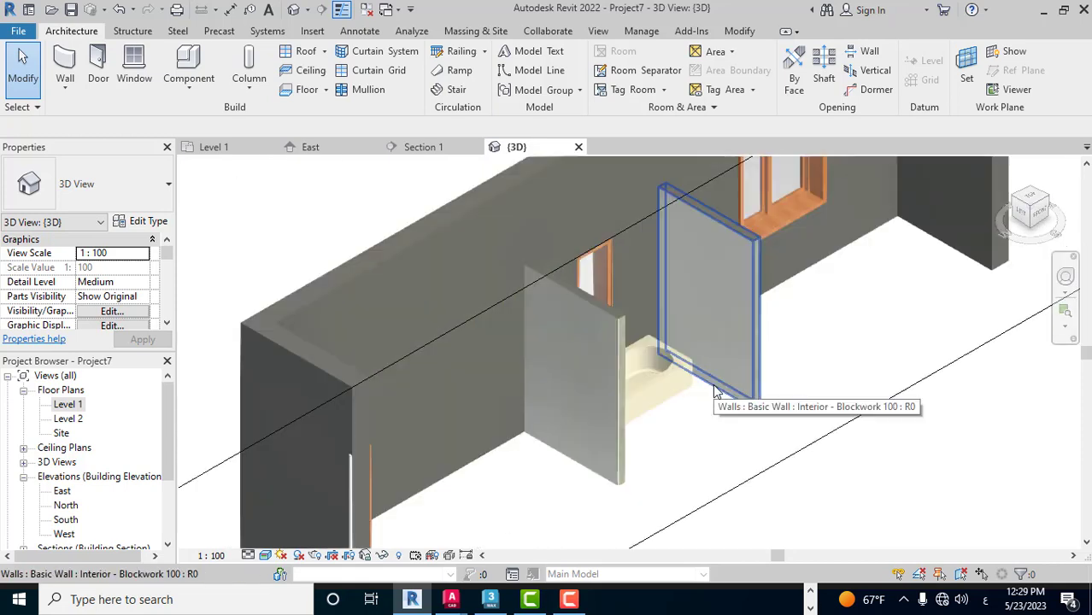
scroll(687, 355, up, 1)
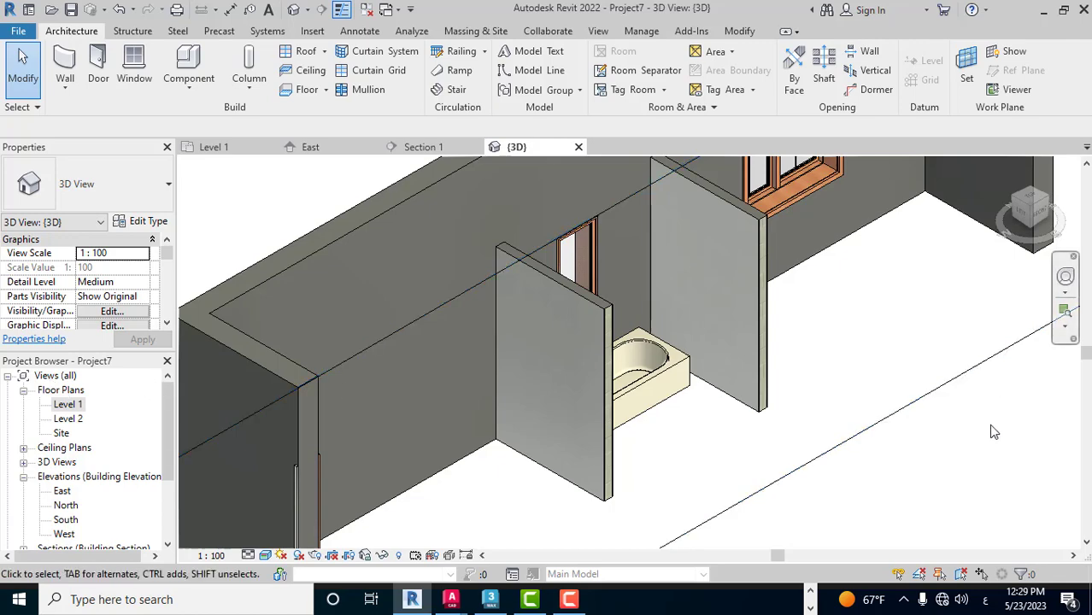
double_click(69, 404)
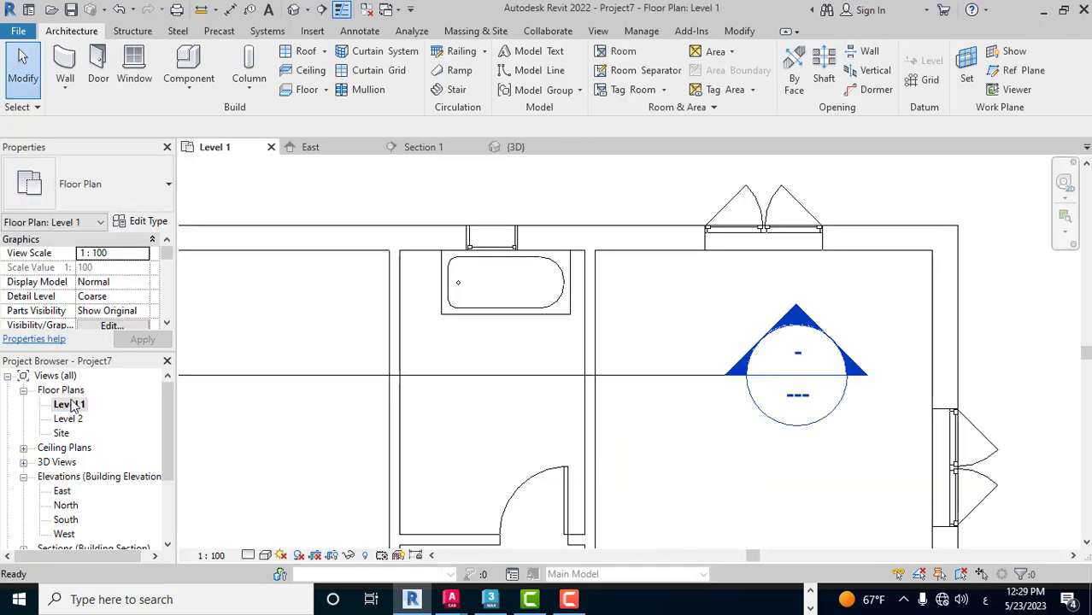
Select the M_Tub-Rectangular-3D bathtub and open its Type Properties via Edit Type
click(530, 314)
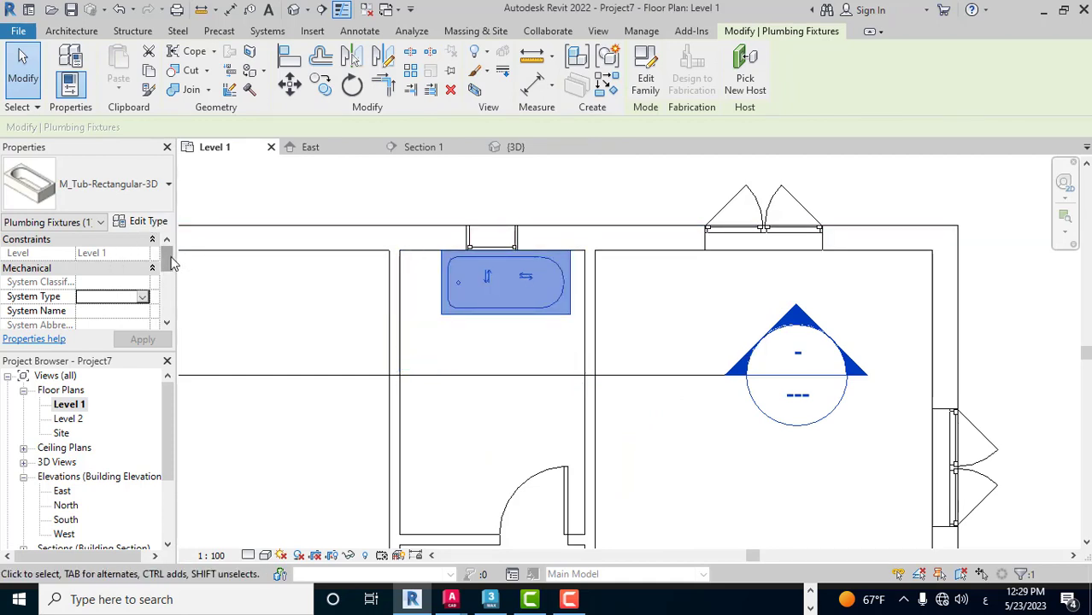
drag(171, 263, 168, 284)
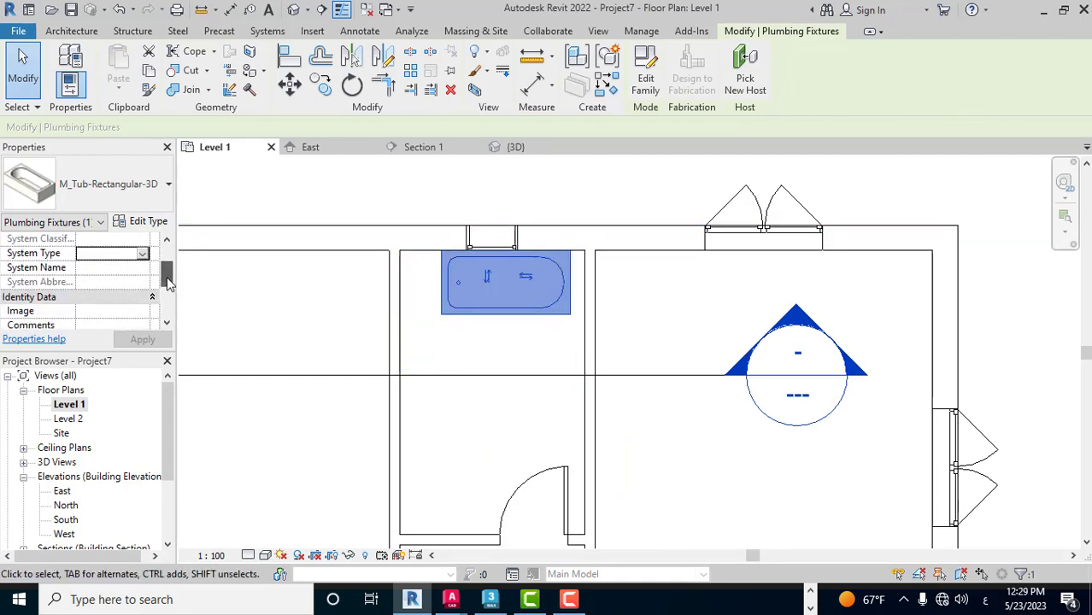
drag(169, 284, 164, 224)
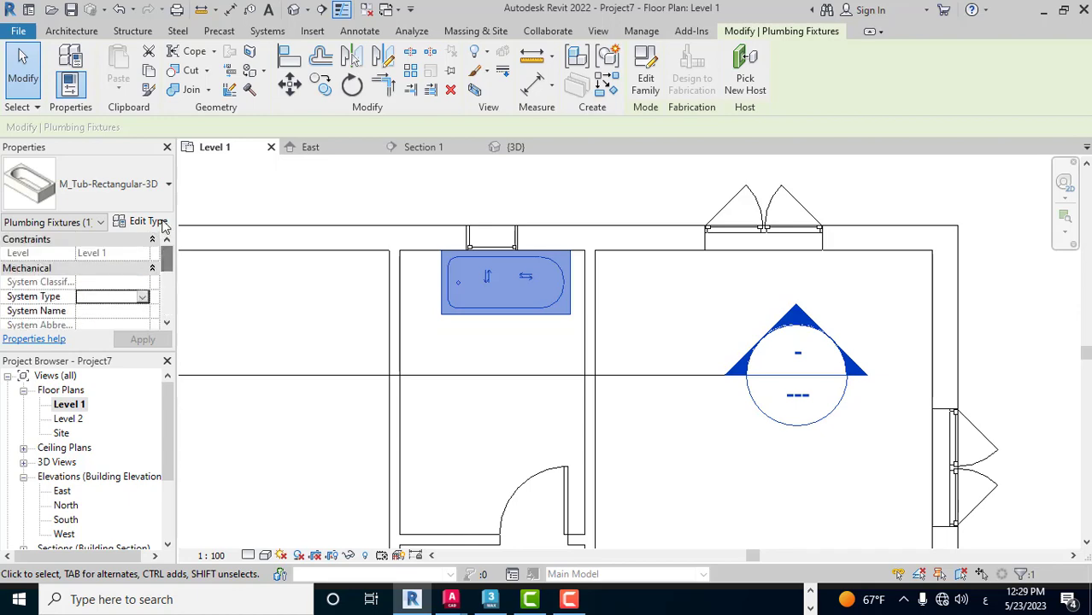
click(147, 221)
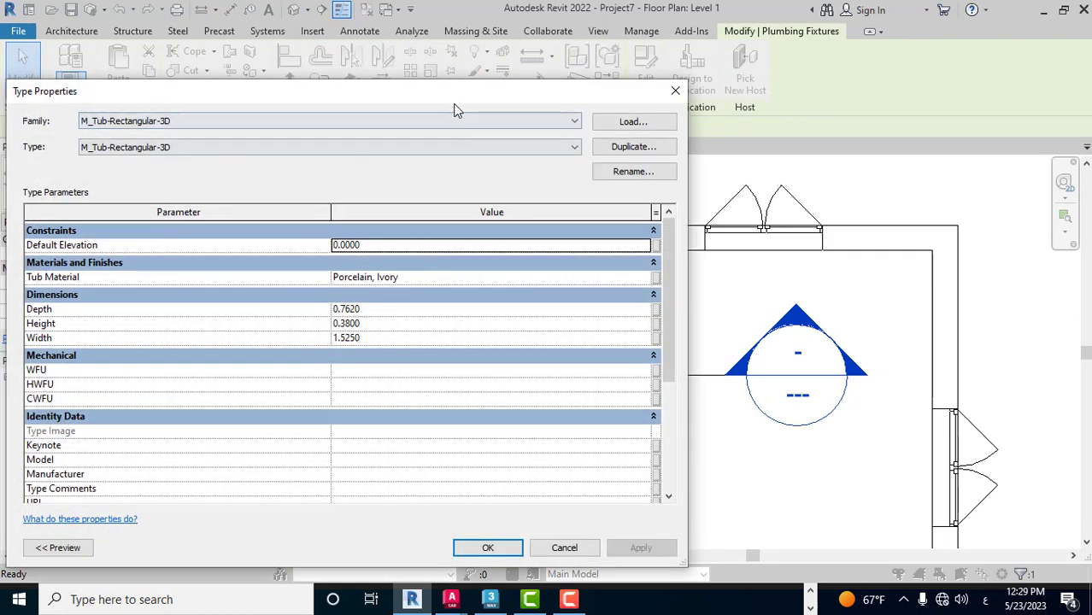
Duplicate the tub type as M_Tub-Rectangular-3D 2 and change its Width to 1.7250
mouse_move(454, 100)
mouse_down()
mouse_move(738, 205)
mouse_move(624, 342)
mouse_up()
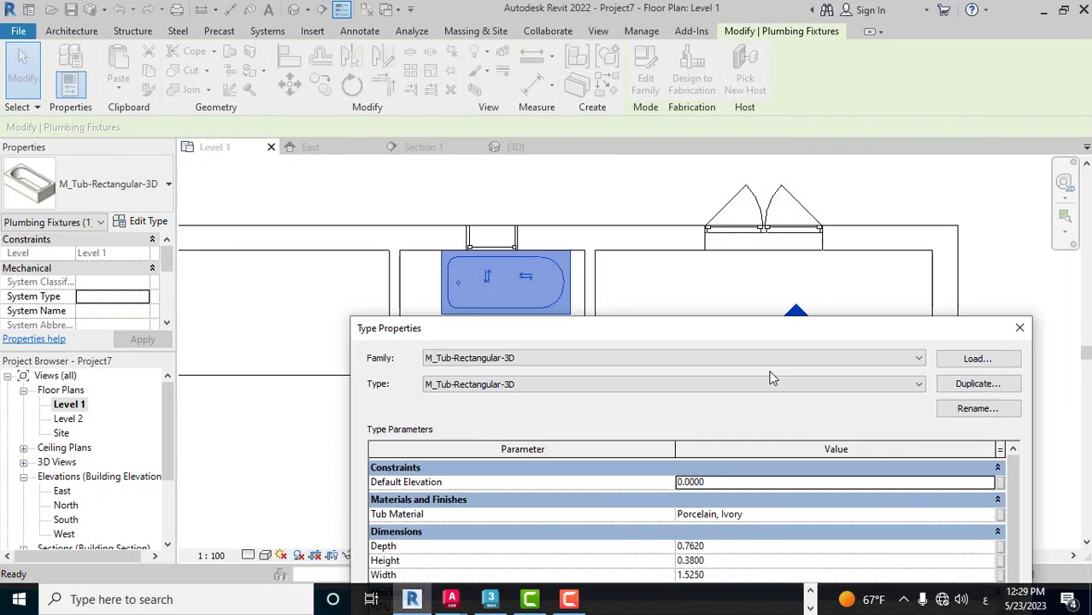
click(782, 399)
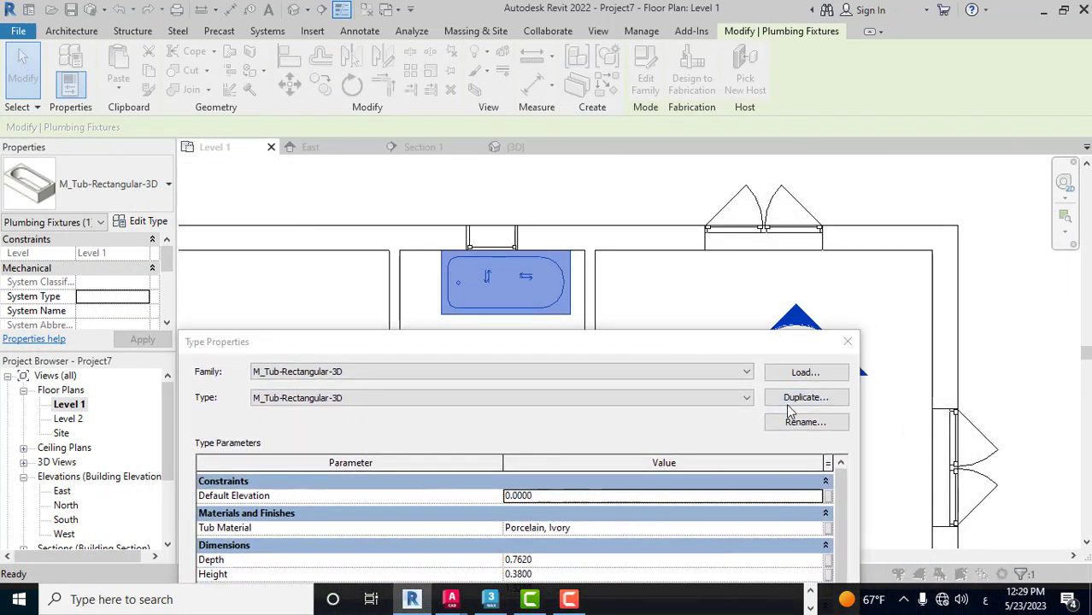
drag(522, 491, 528, 376)
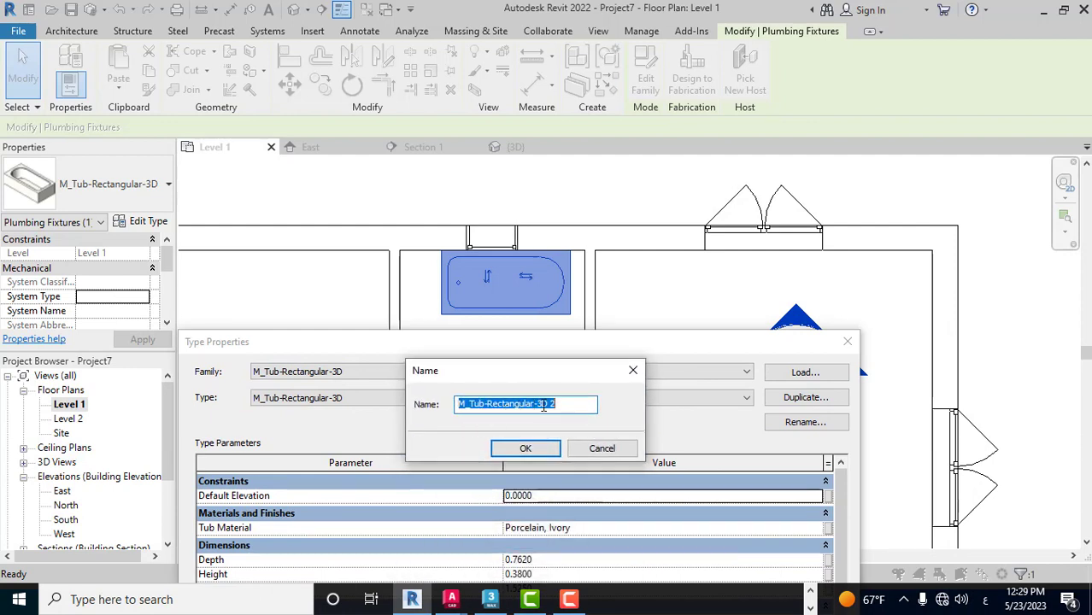
drag(560, 401, 535, 407)
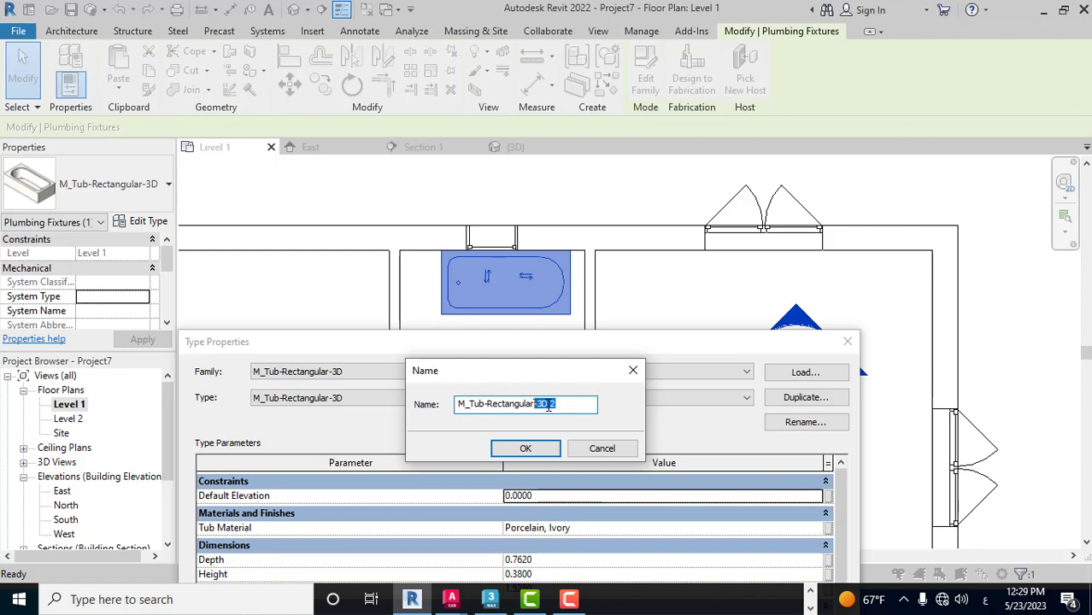
click(527, 448)
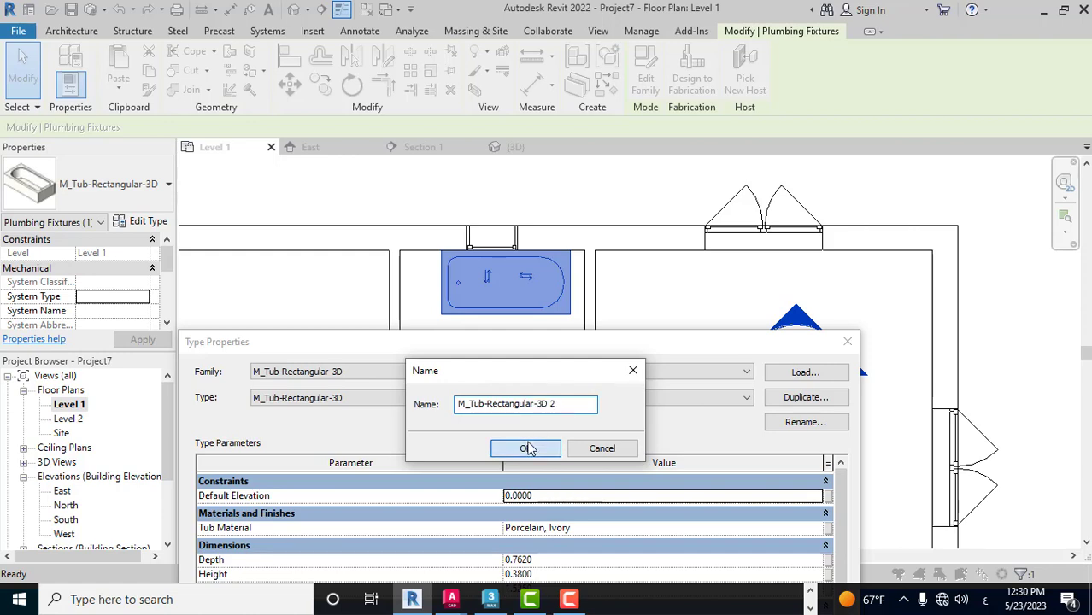
drag(607, 343, 611, 129)
click(524, 376)
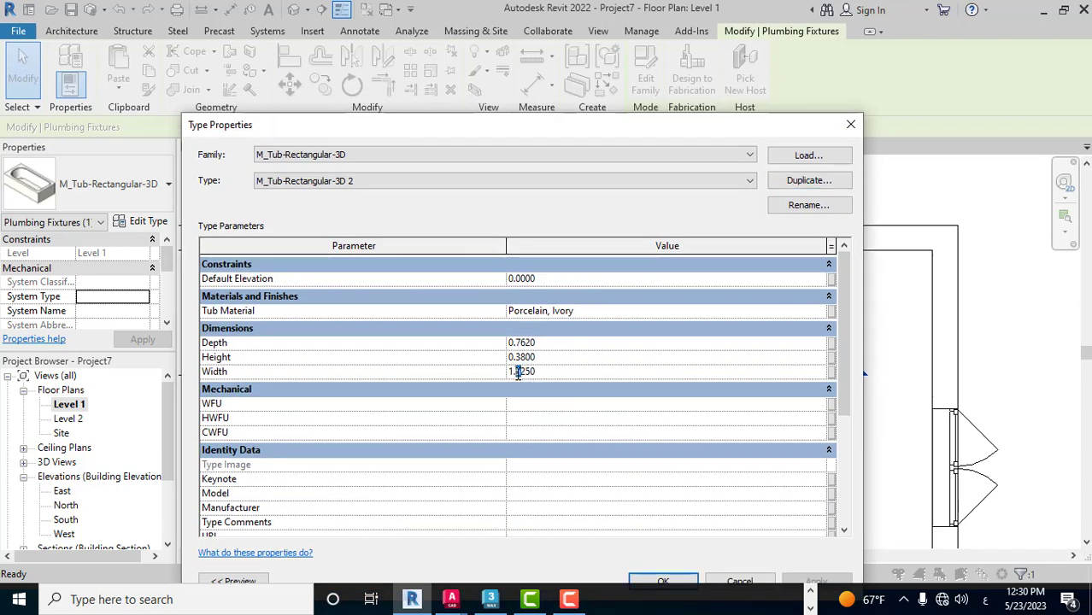
drag(597, 126, 126, 65)
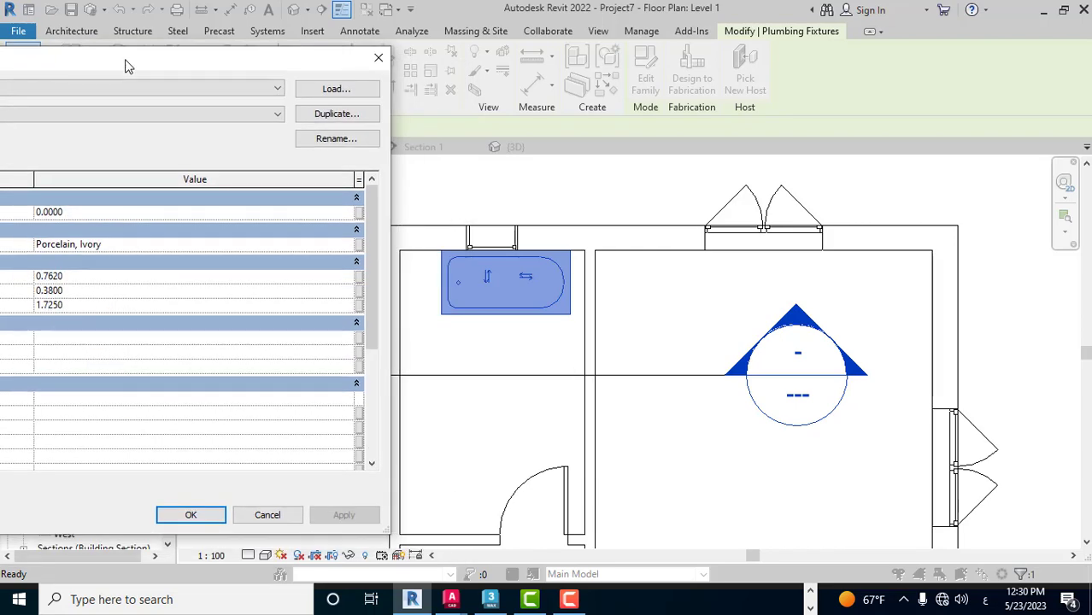
click(212, 513)
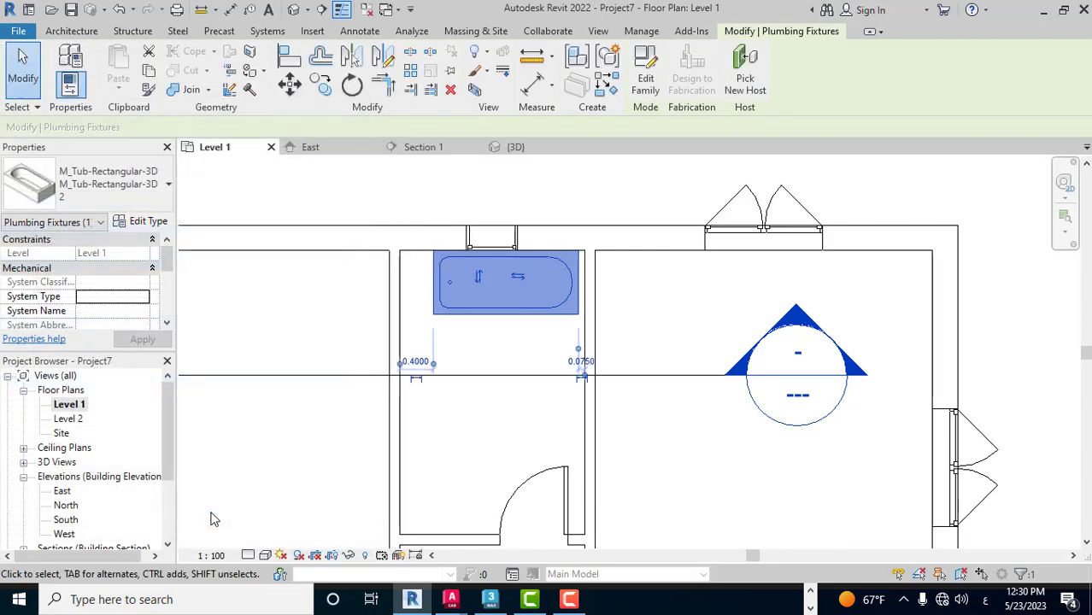
click(480, 338)
click(484, 314)
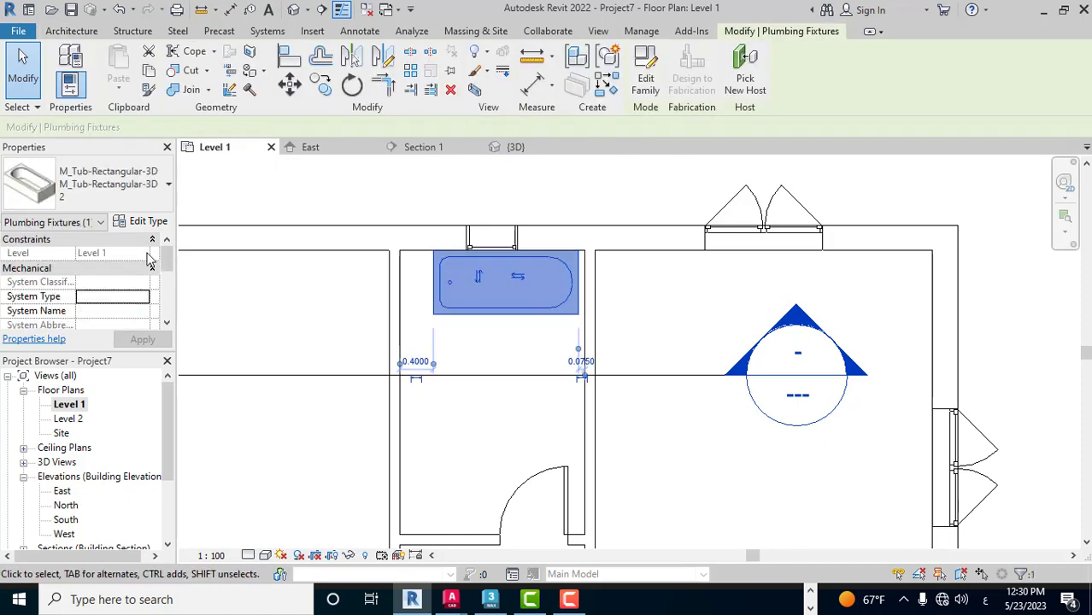
click(117, 208)
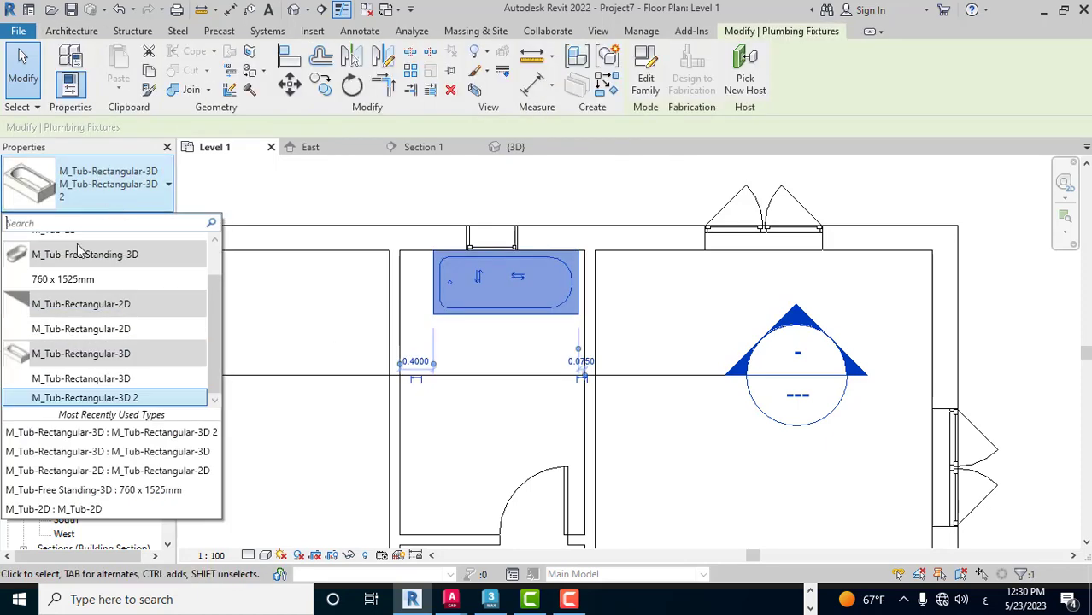
click(81, 377)
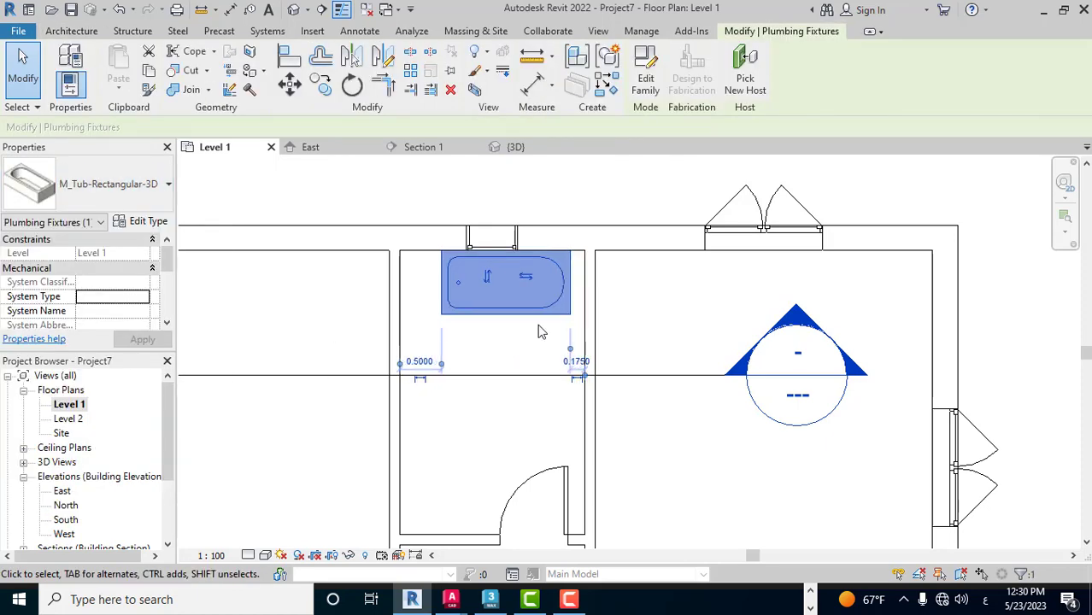
click(124, 205)
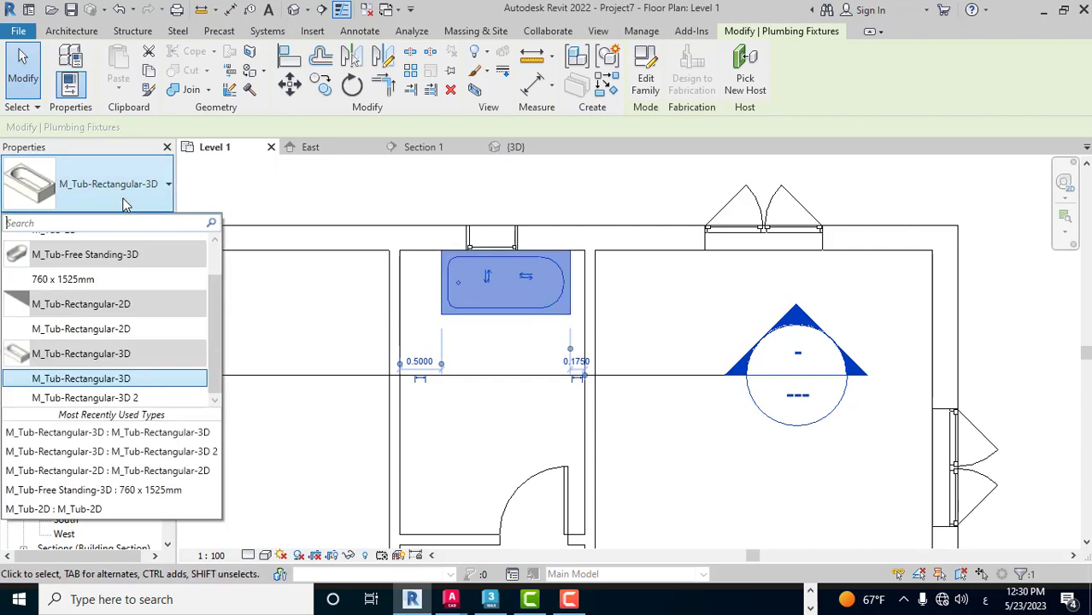
click(86, 398)
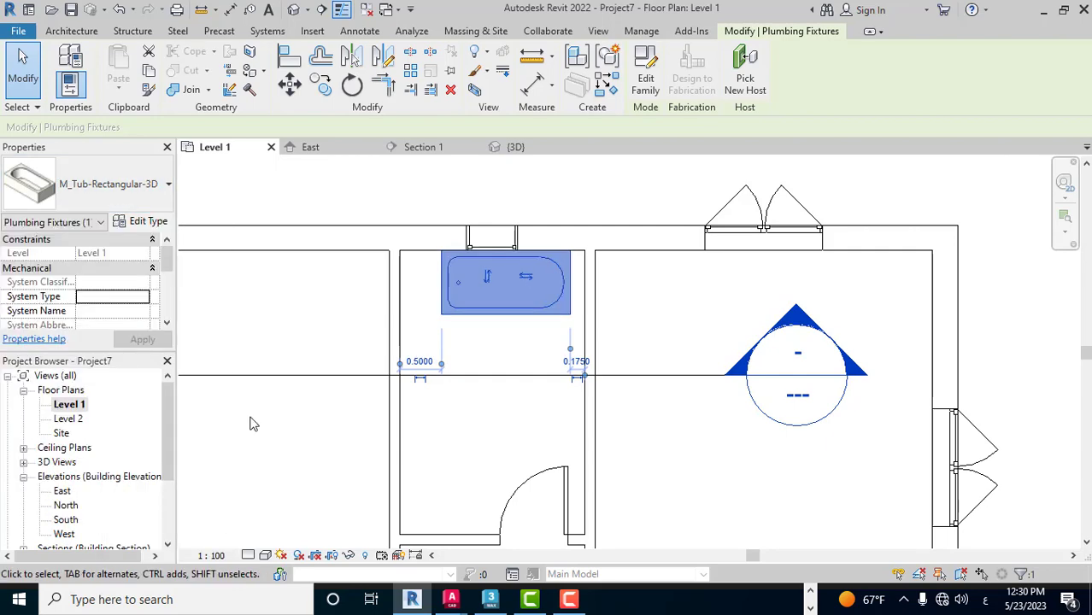
click(480, 345)
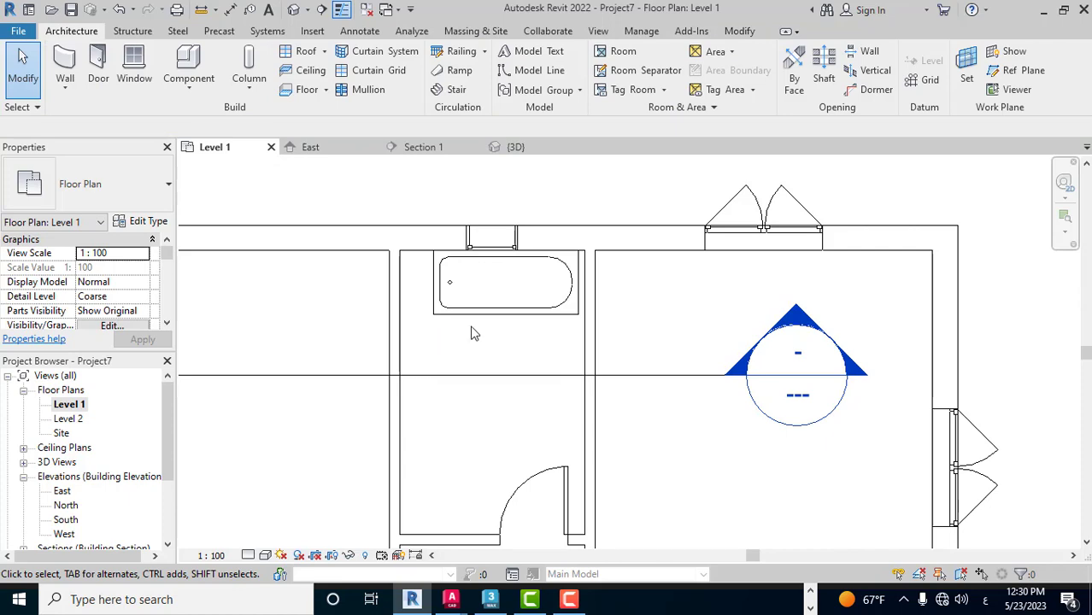
scroll(474, 333, up, 1)
scroll(468, 331, up, 1)
scroll(478, 350, up, 1)
Open the East elevation from the Project Browser
scroll(512, 359, down, 2)
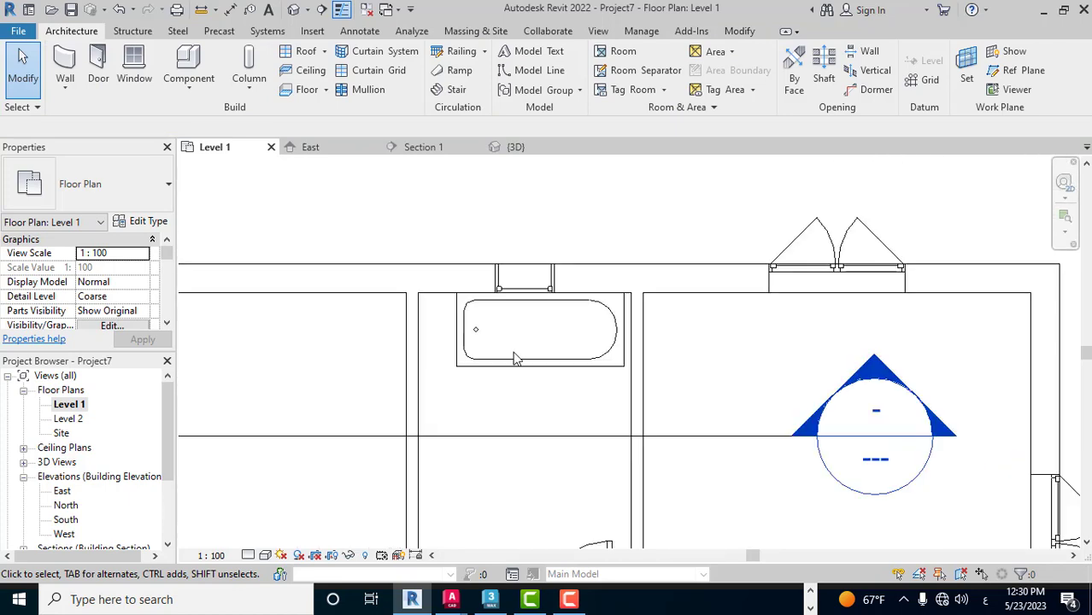
scroll(515, 357, down, 3)
click(63, 491)
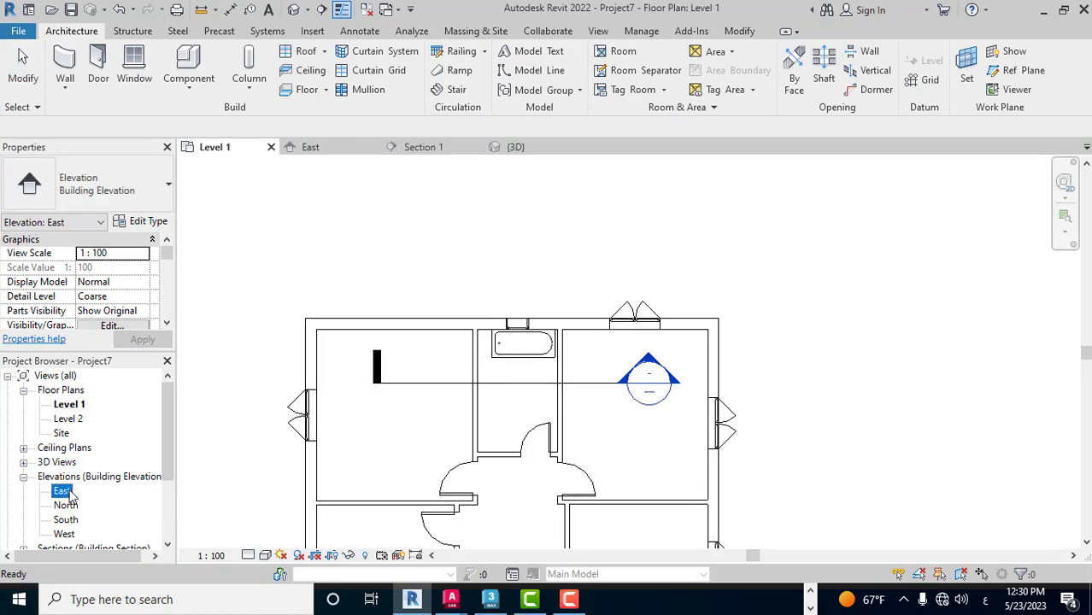
double_click(63, 491)
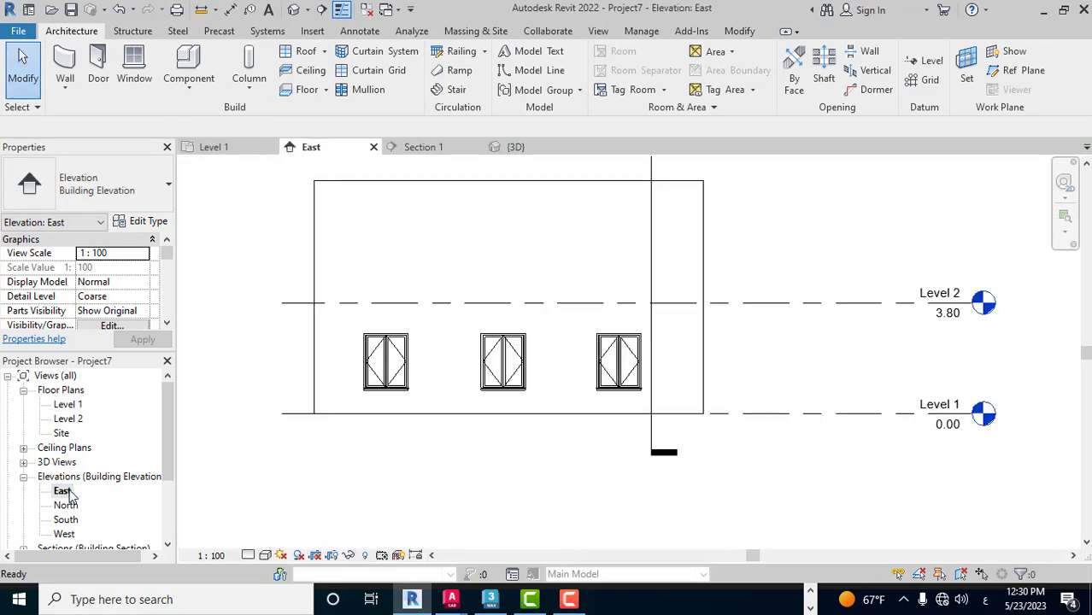
Set the elevation's visual style to Wireframe, then return to the default {3D} view
click(265, 556)
click(308, 475)
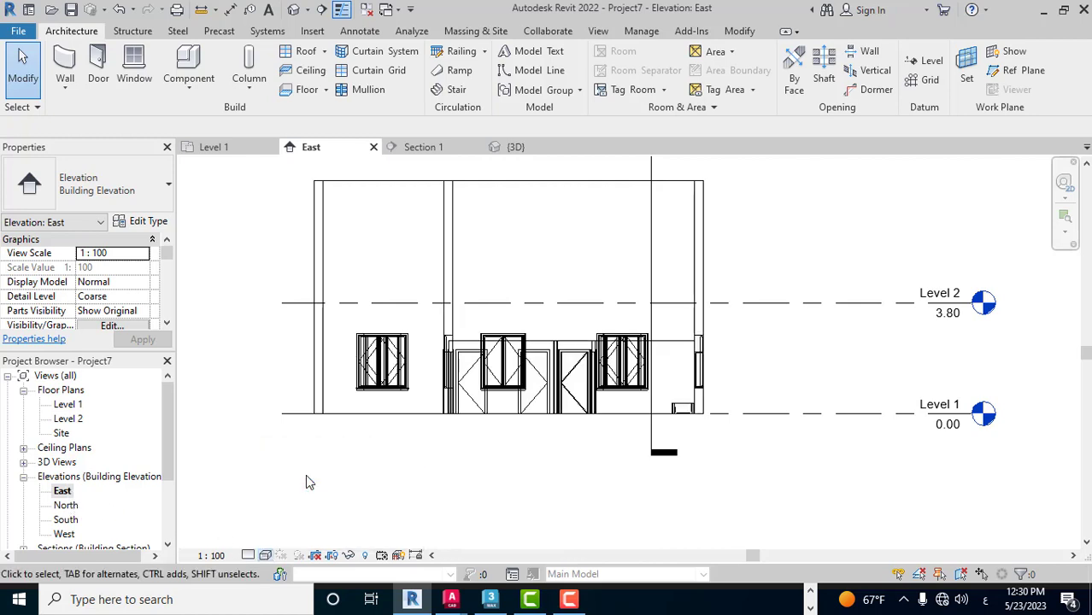
scroll(760, 372, up, 3)
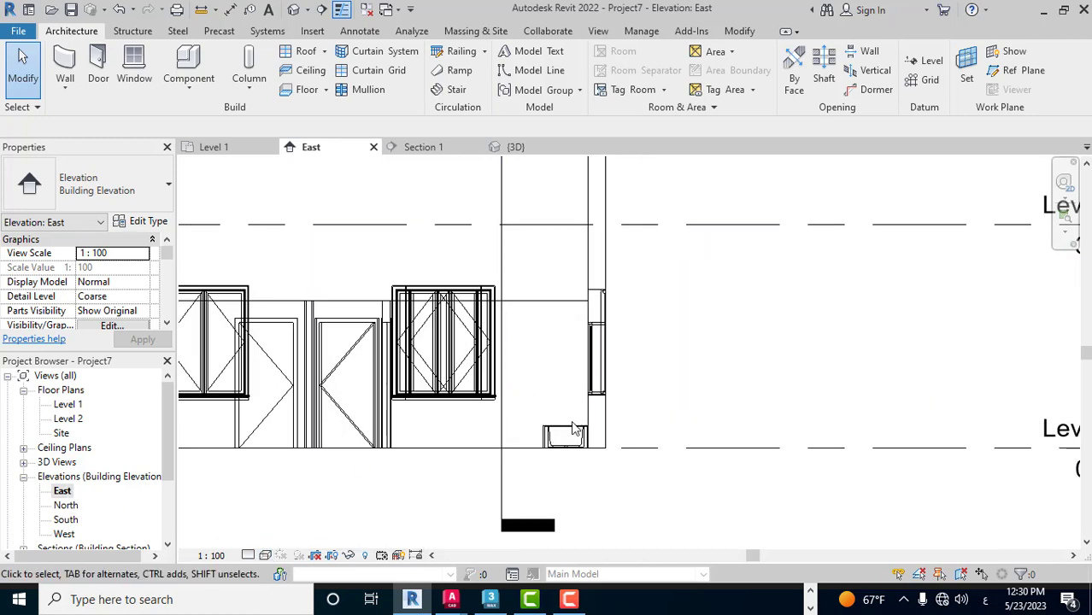
click(292, 11)
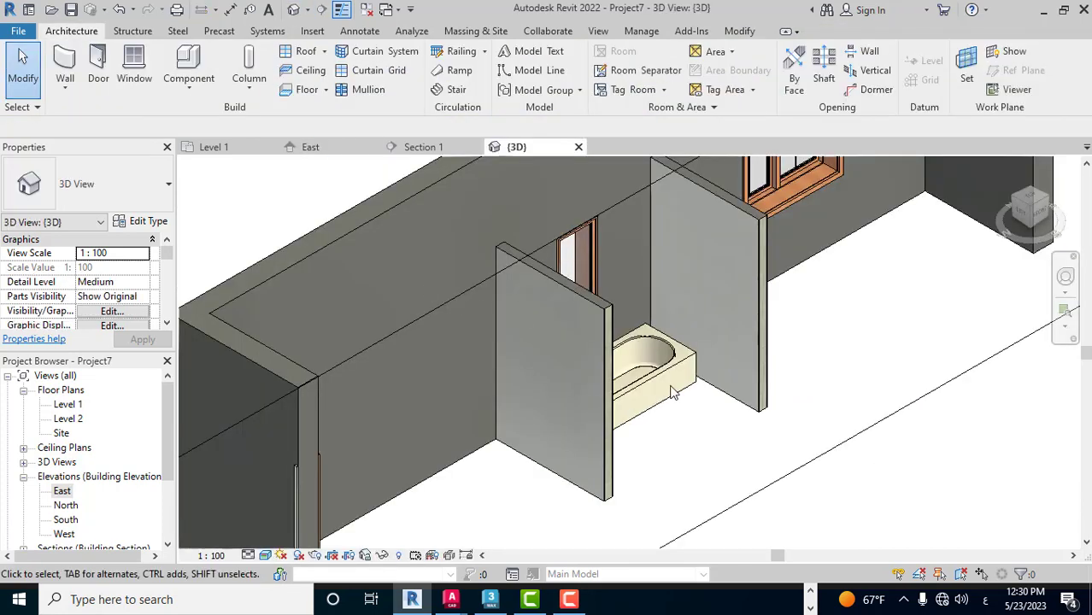
Change the tub type's Porcelain, Ivory material appearance colour to white, RGB 255 255 255
click(681, 376)
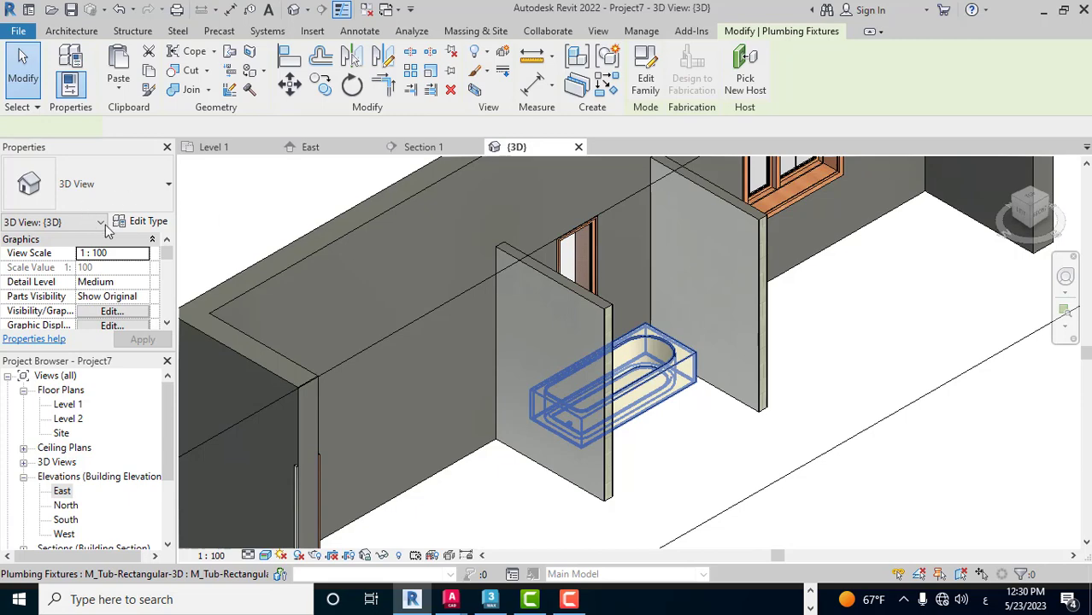
click(142, 220)
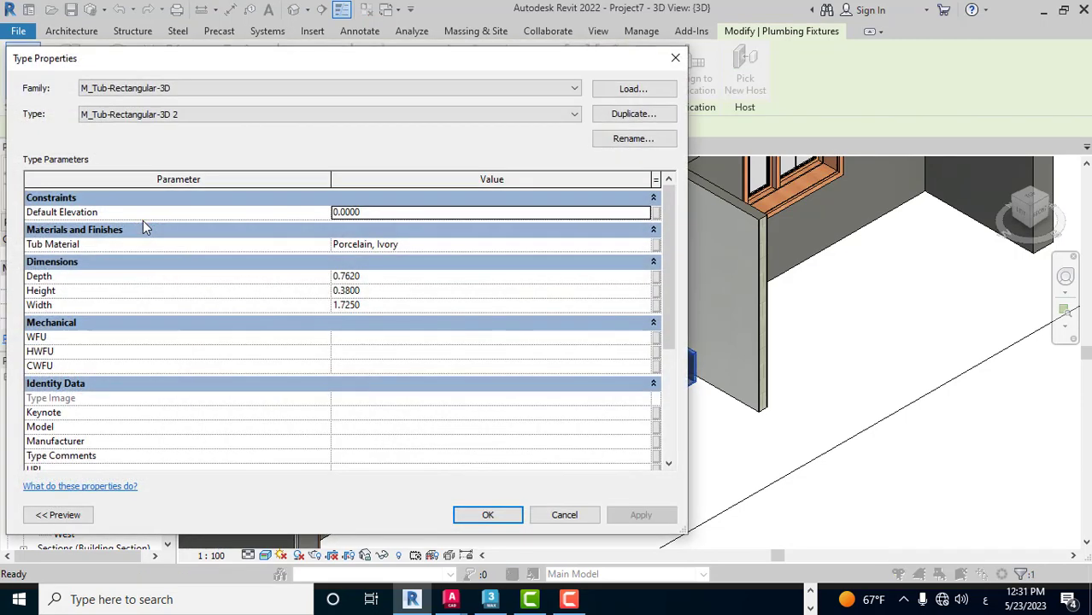
click(452, 245)
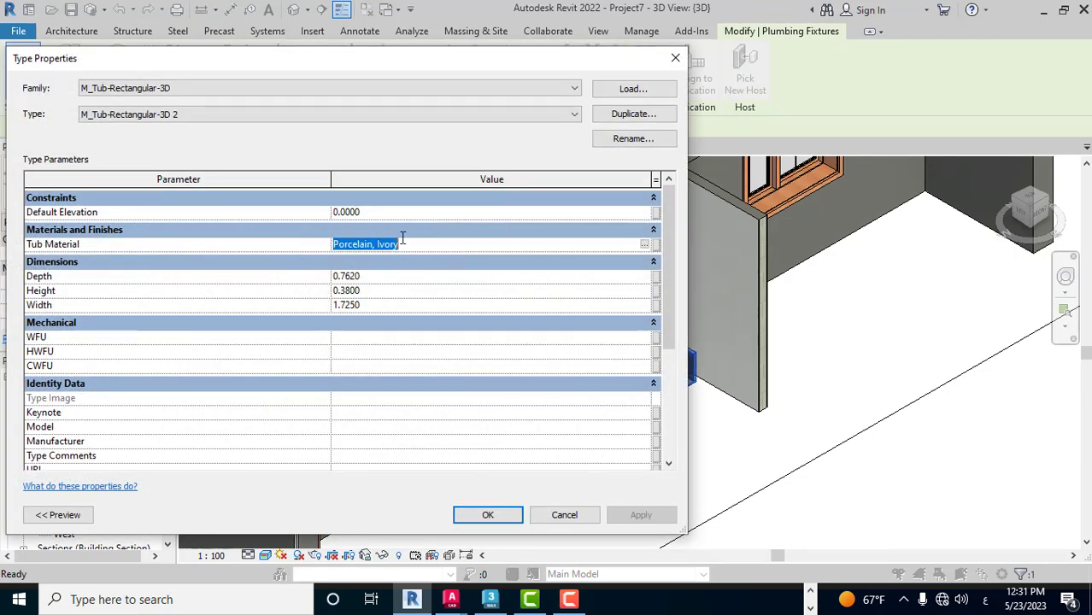
click(644, 245)
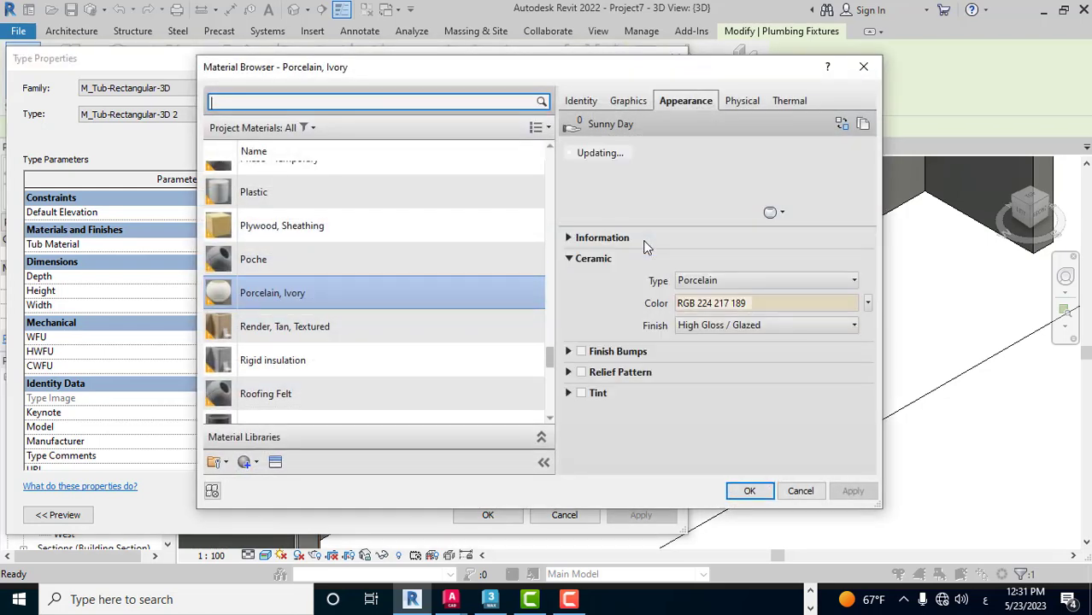
click(783, 302)
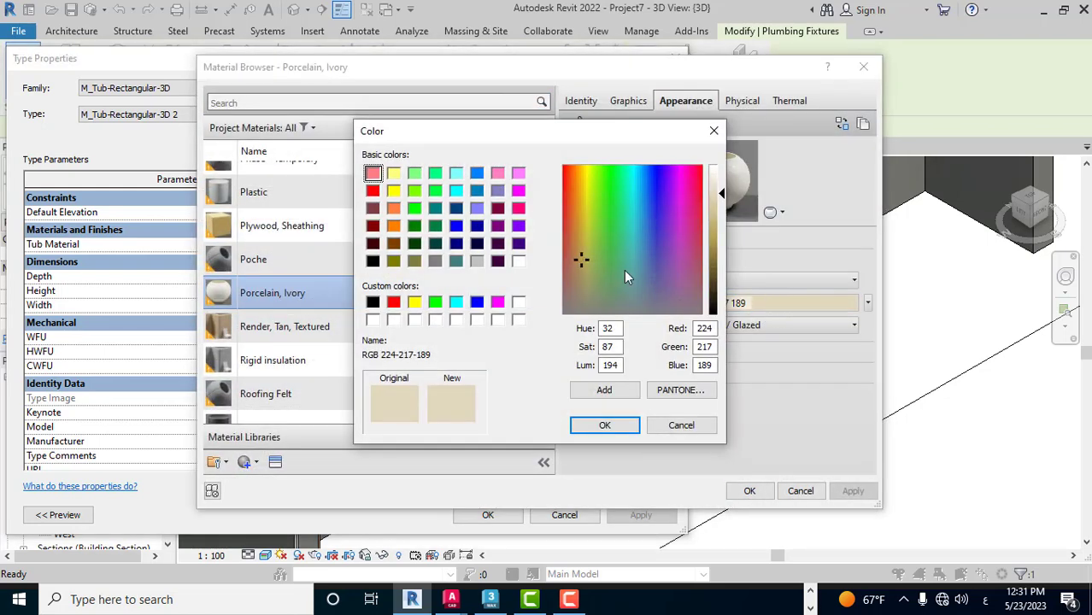
click(521, 264)
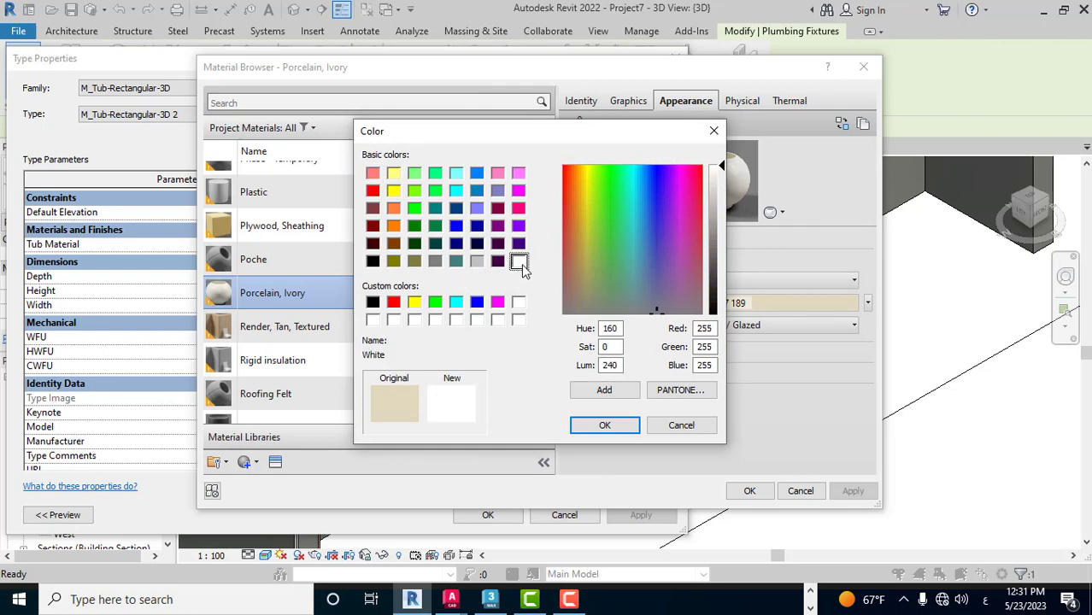
click(621, 430)
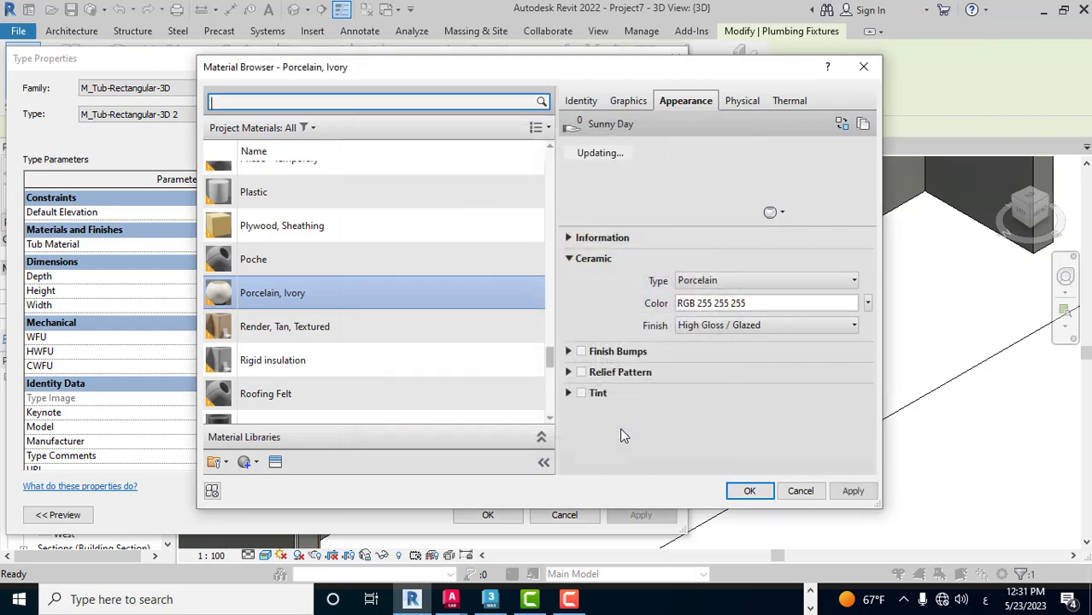
click(756, 494)
click(752, 493)
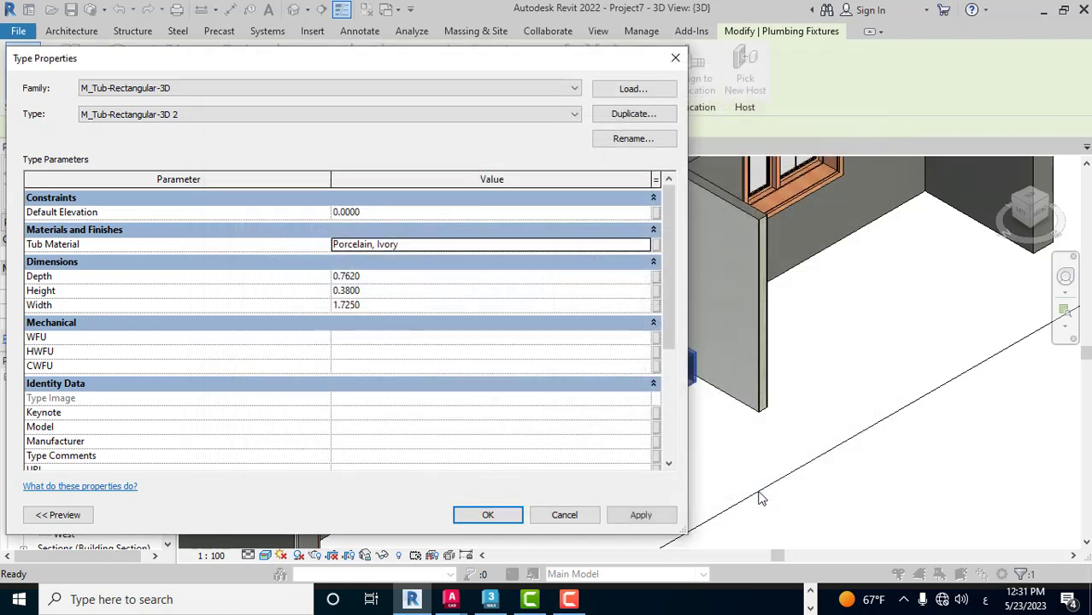
click(490, 516)
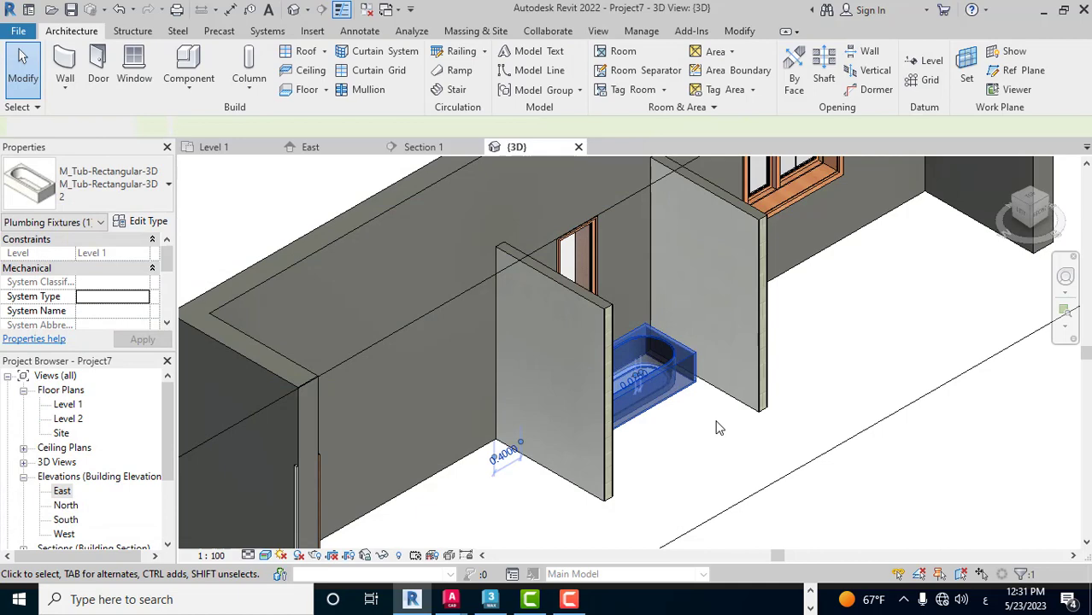
Deselect the tub, pan and zoom the 3D view, then switch to the Level 1 plan
click(717, 428)
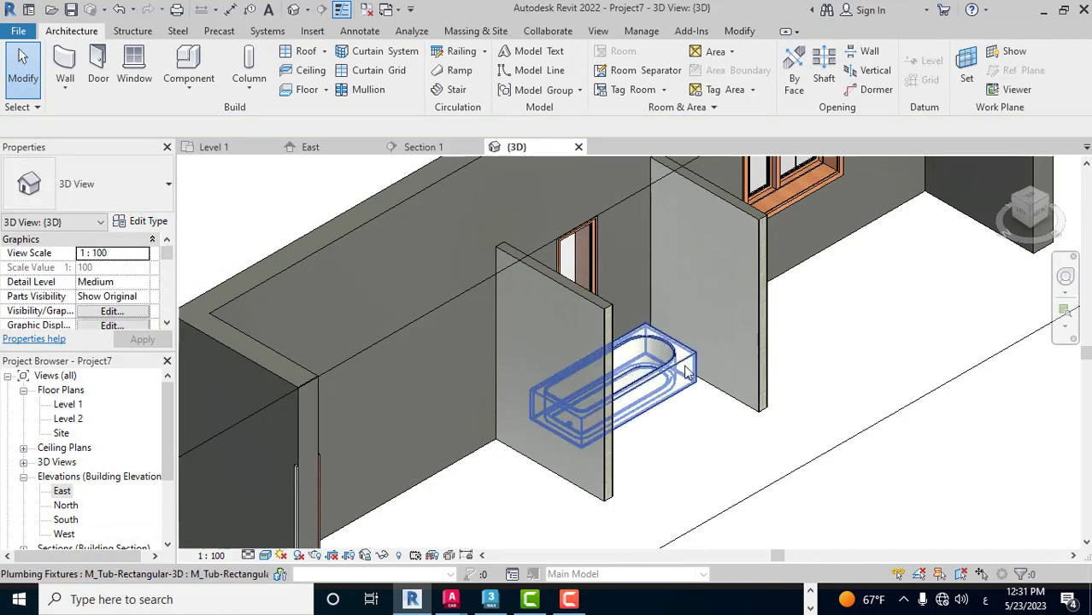
middle_drag(647, 418, 596, 338)
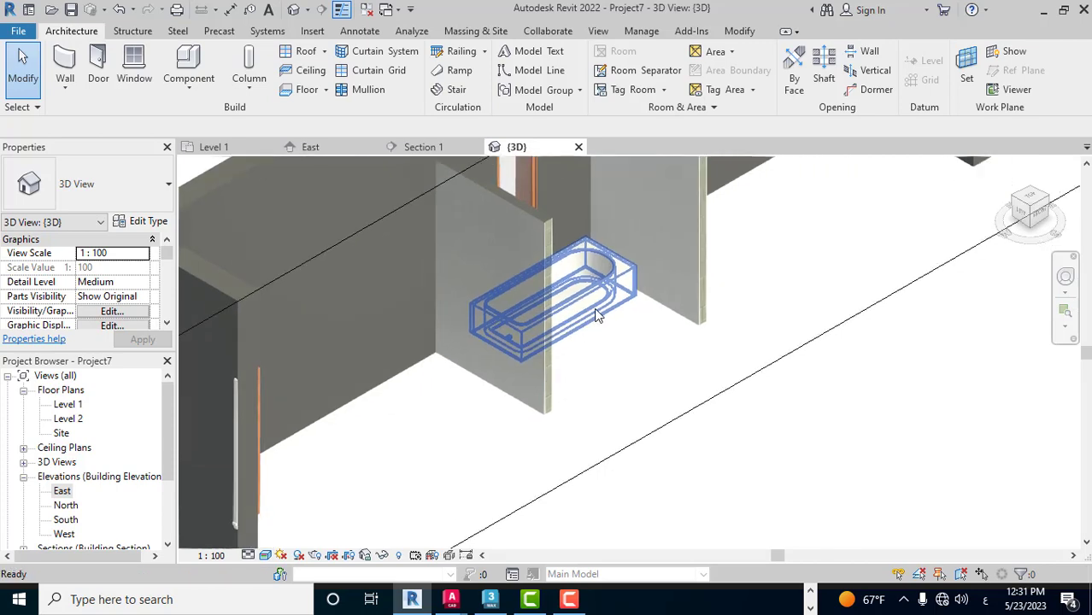
scroll(597, 316, up, 2)
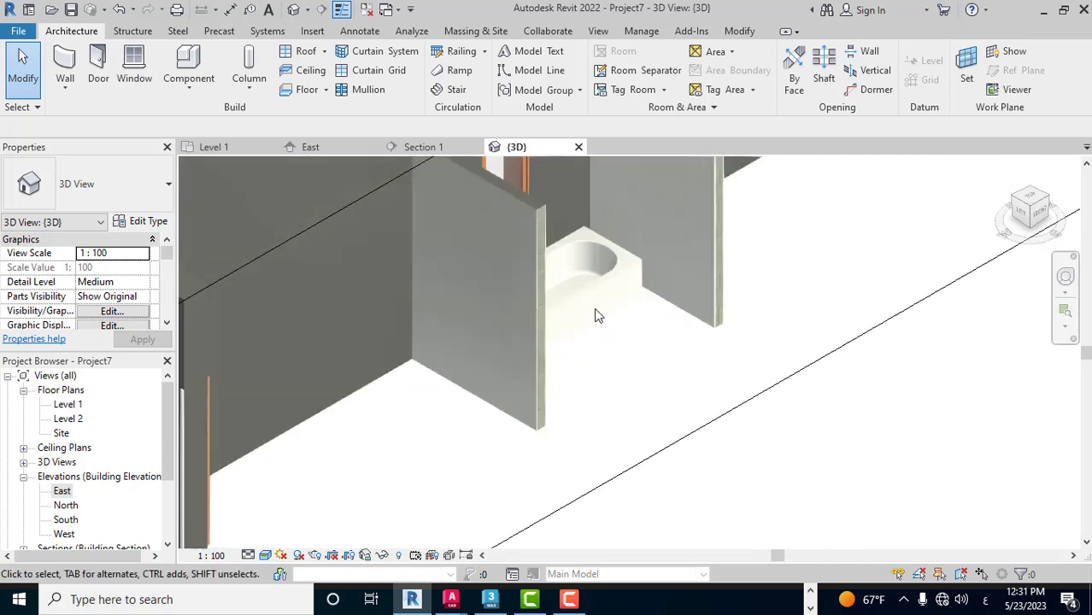
scroll(597, 316, up, 1)
click(213, 147)
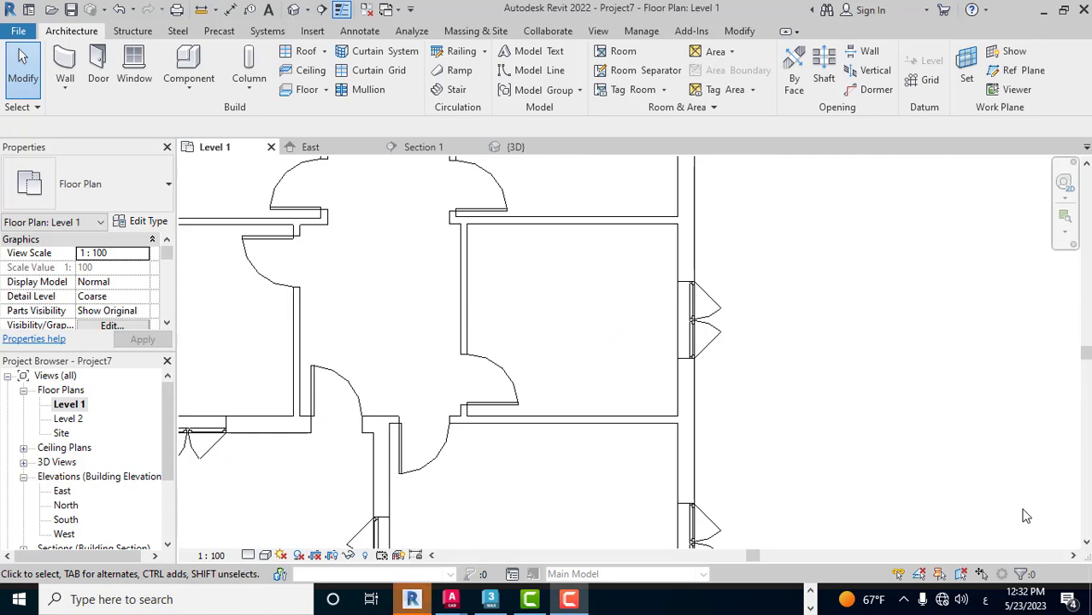
Start the Component tool with the M_Desk 1830 x 915mm type selected
click(188, 78)
click(130, 193)
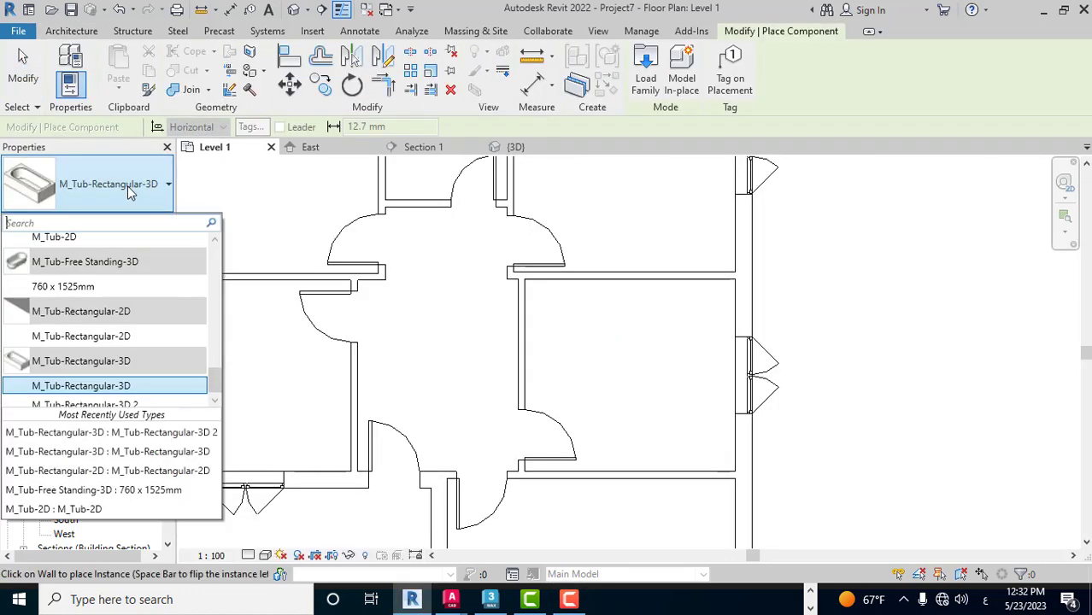
scroll(111, 337, up, 3)
scroll(145, 334, up, 3)
scroll(128, 337, down, 3)
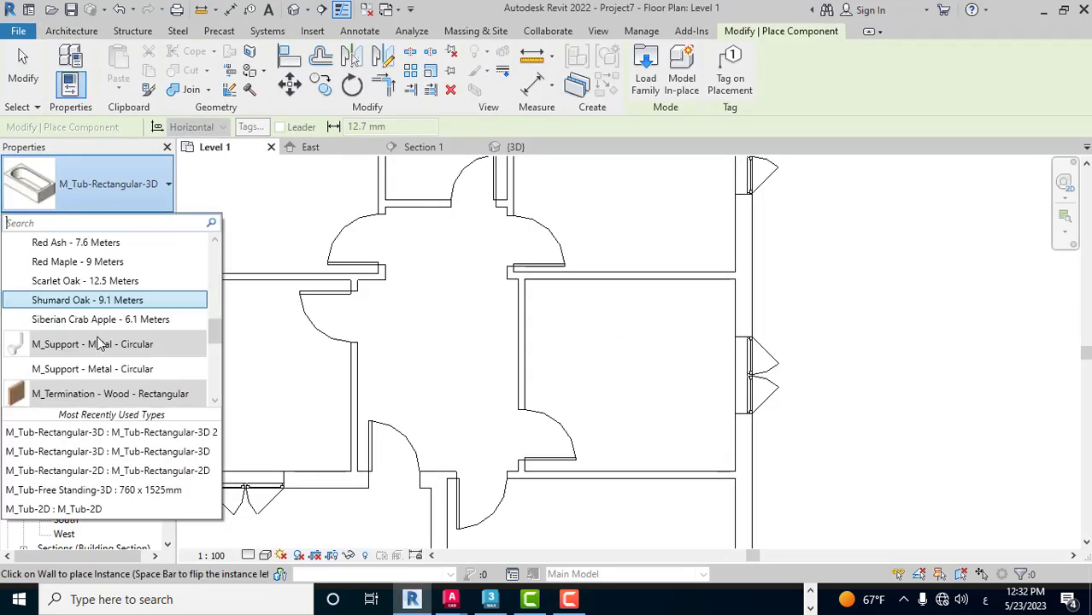
scroll(98, 342, up, 5)
scroll(98, 342, up, 3)
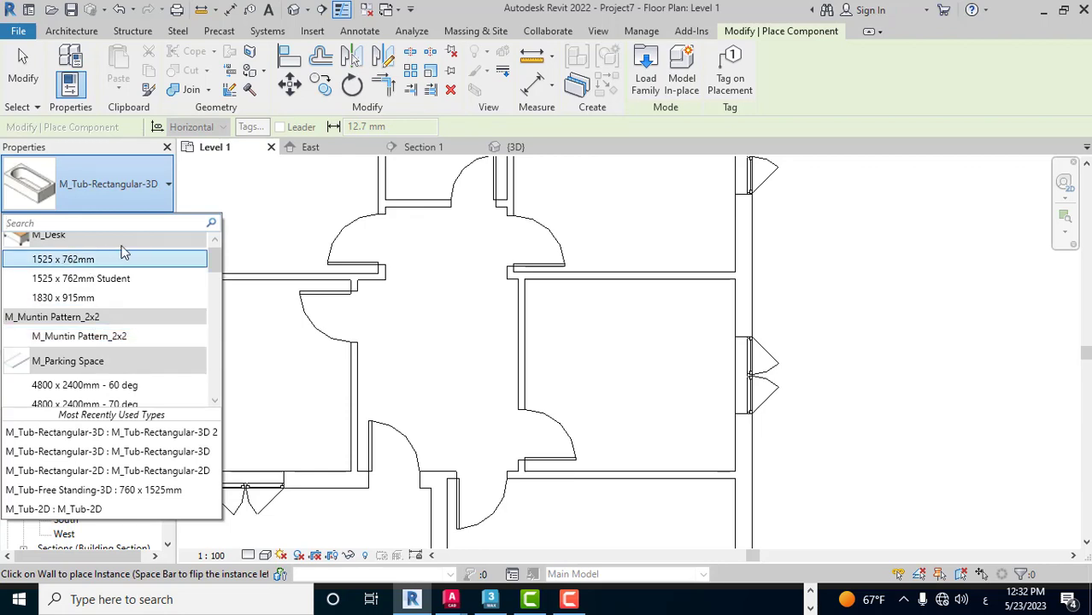
scroll(215, 242, up, 1)
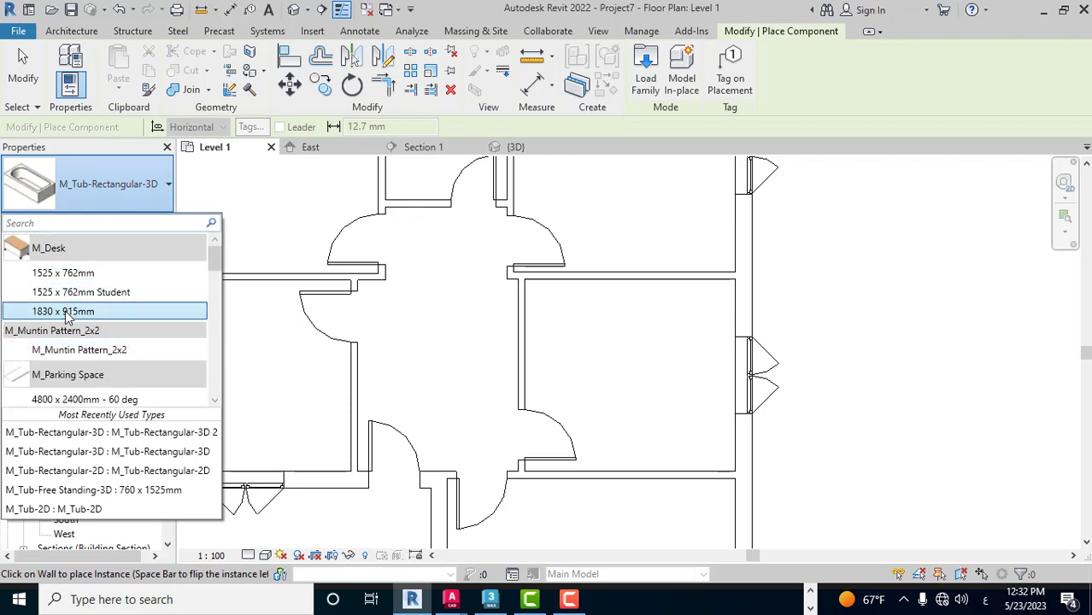
mouse_move(64, 297)
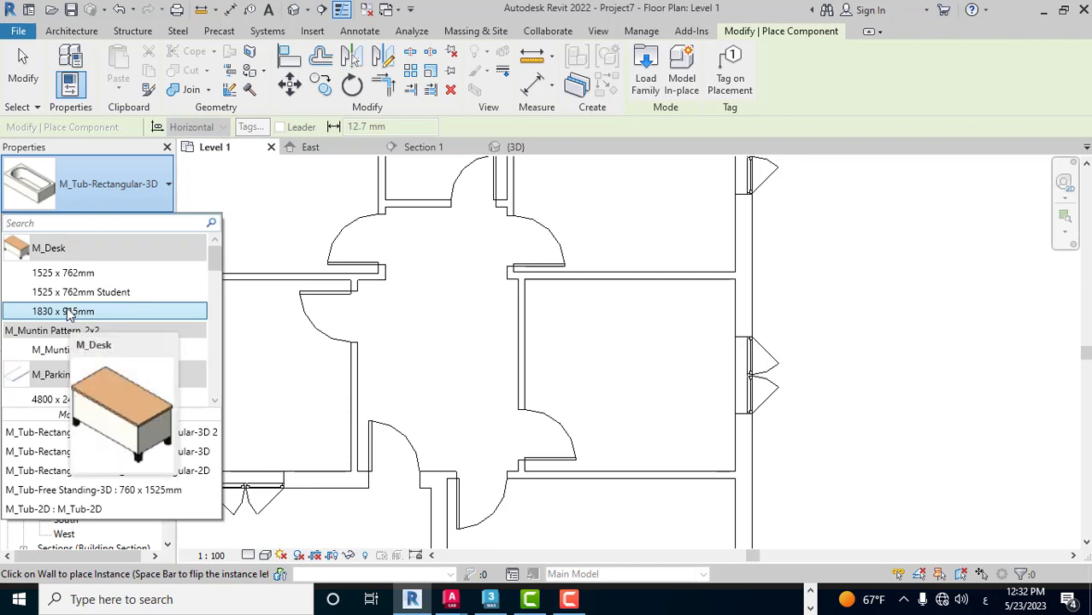
click(53, 313)
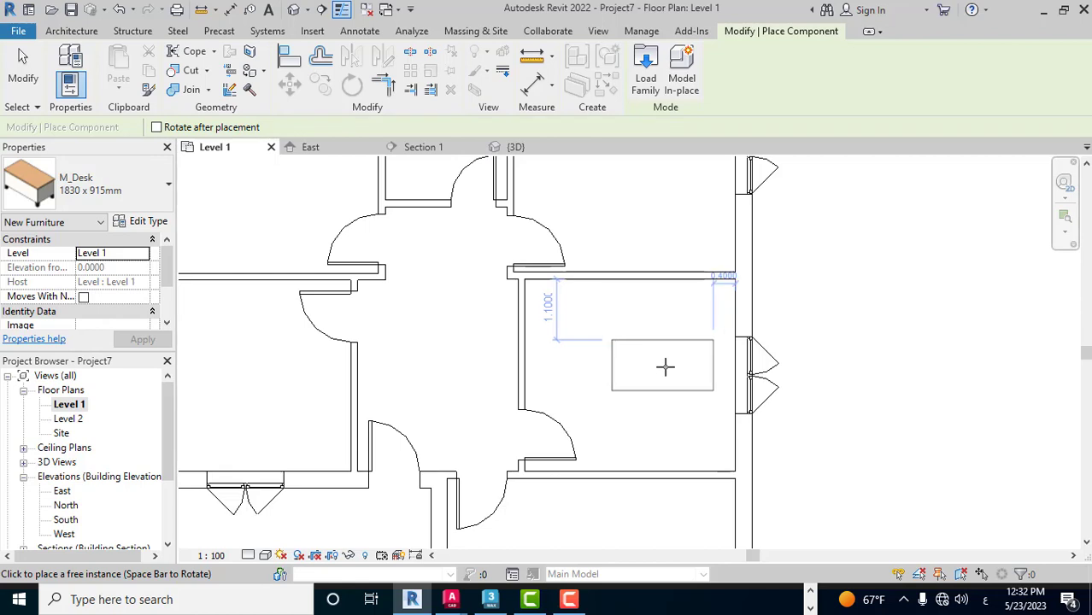
Place the desk horizontally by the top wall of the right-hand room, then end placement
key(space)
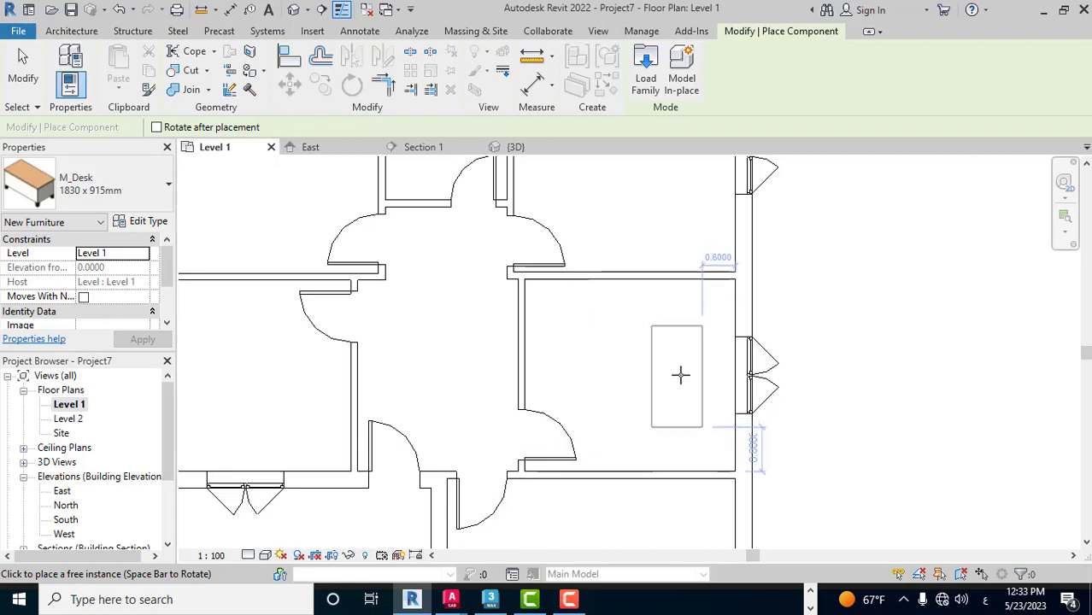
key(space)
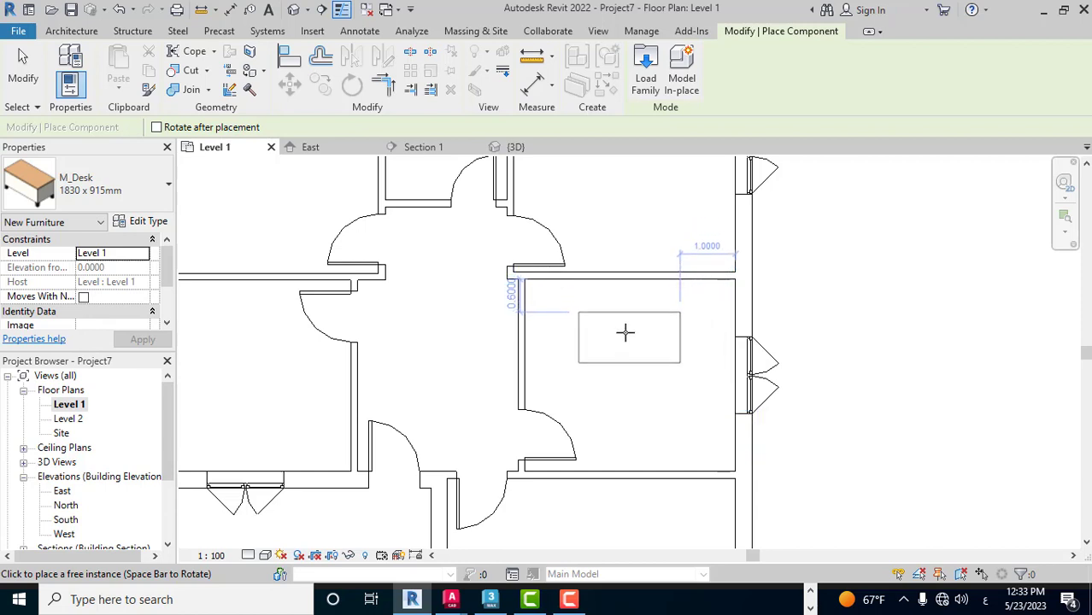
click(624, 331)
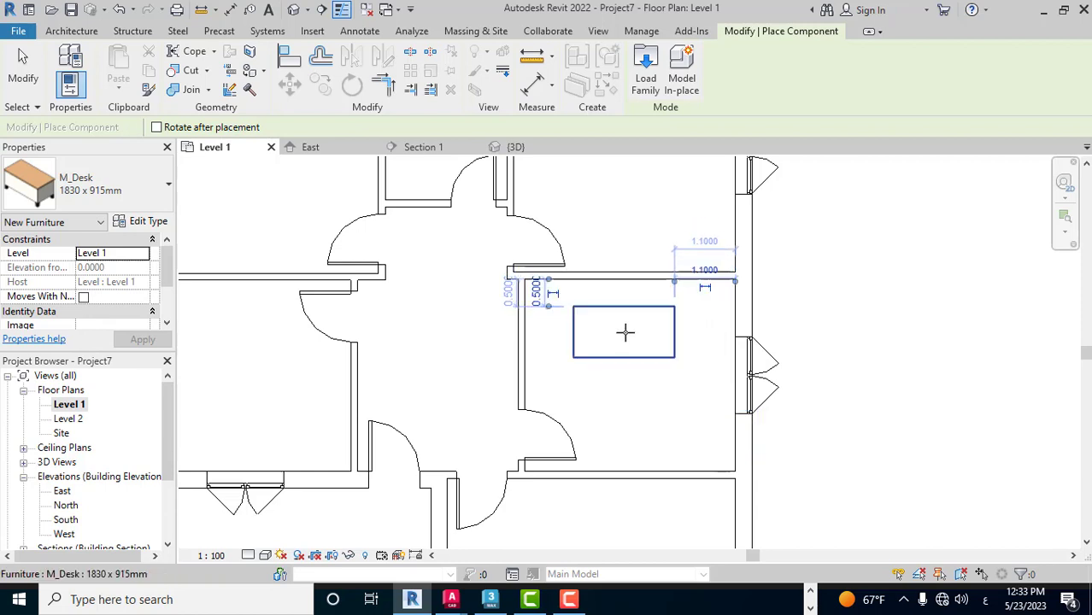
right_click(579, 346)
key(Escape)
right_click(660, 275)
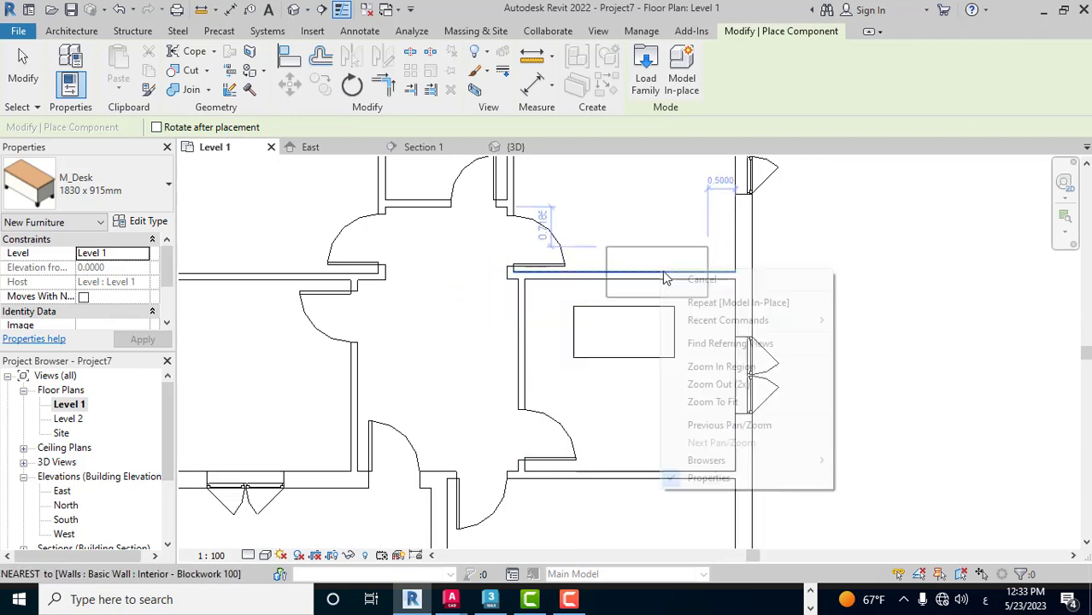
click(668, 280)
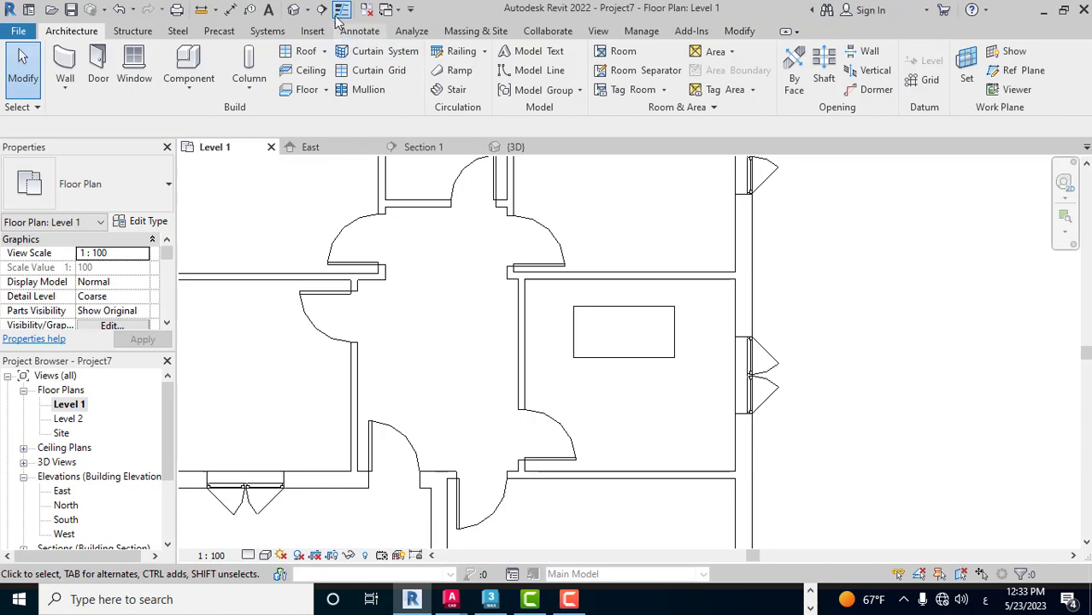
Switch to the default {3D} view and zoom to the house
click(294, 9)
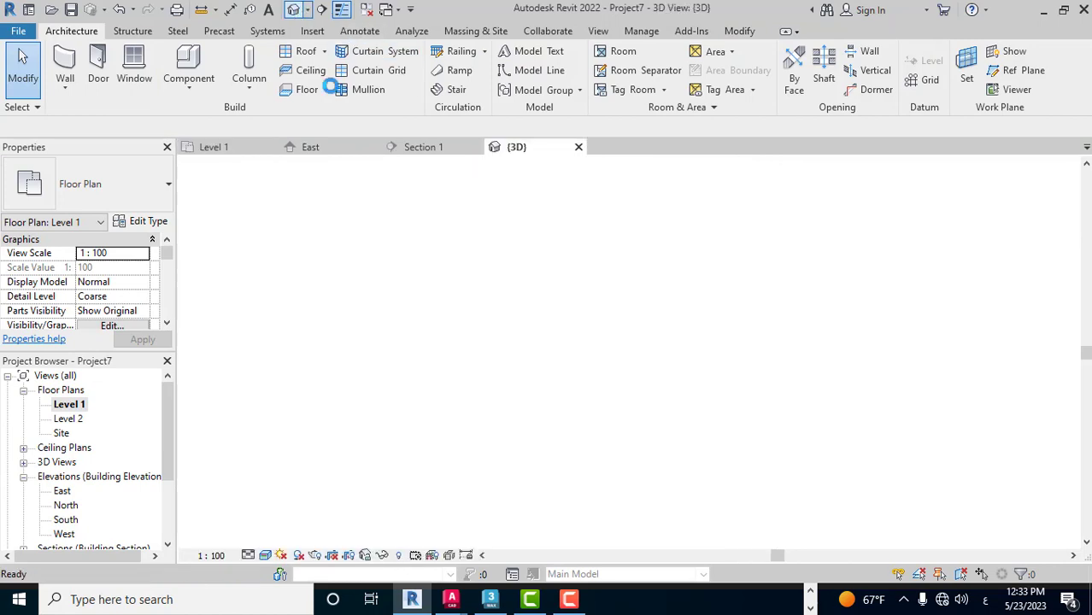
scroll(596, 312, down, 3)
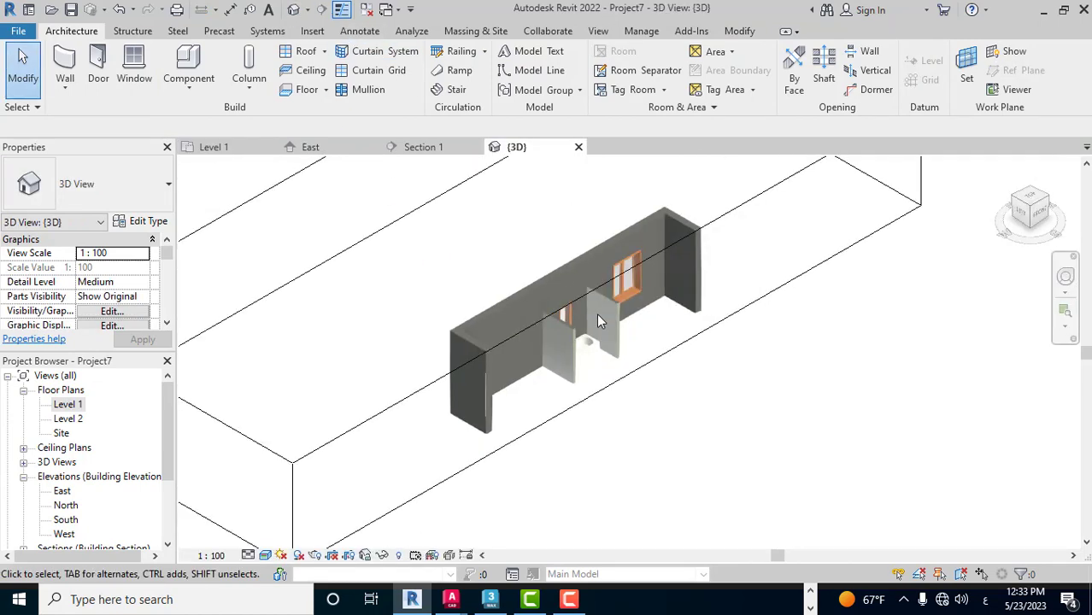
scroll(597, 313, down, 2)
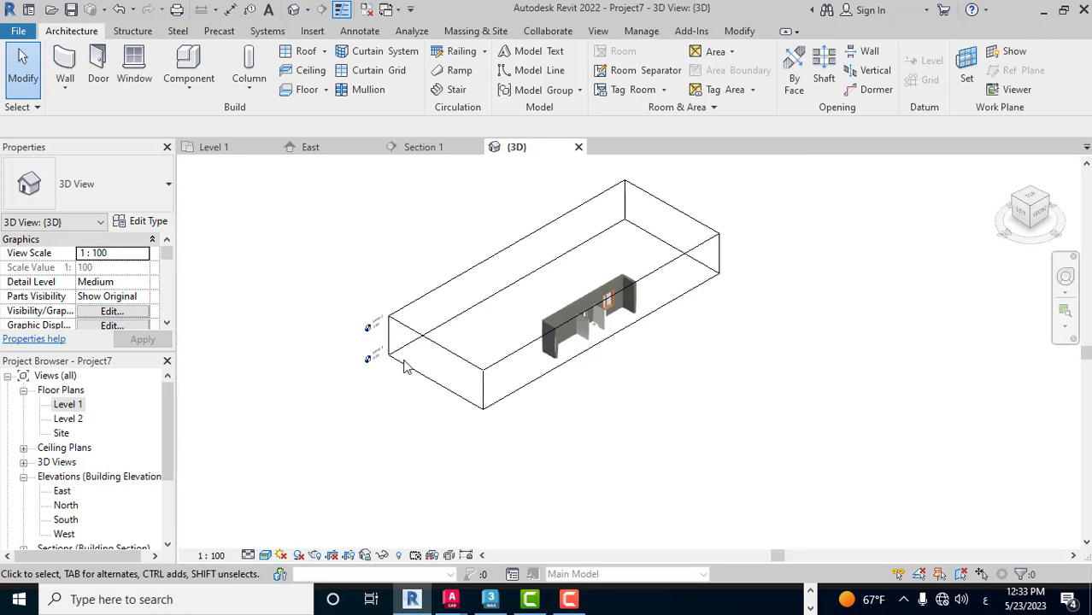
scroll(406, 366, up, 2)
Drag the section box outward to enclose the whole house, then reframe and orbit the view
click(509, 383)
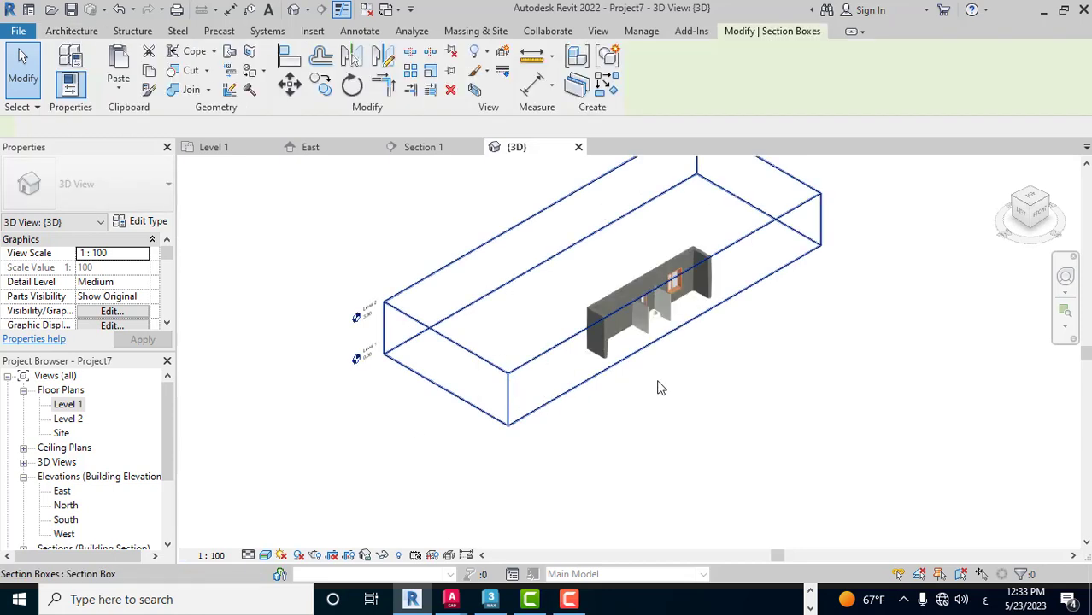
click(658, 337)
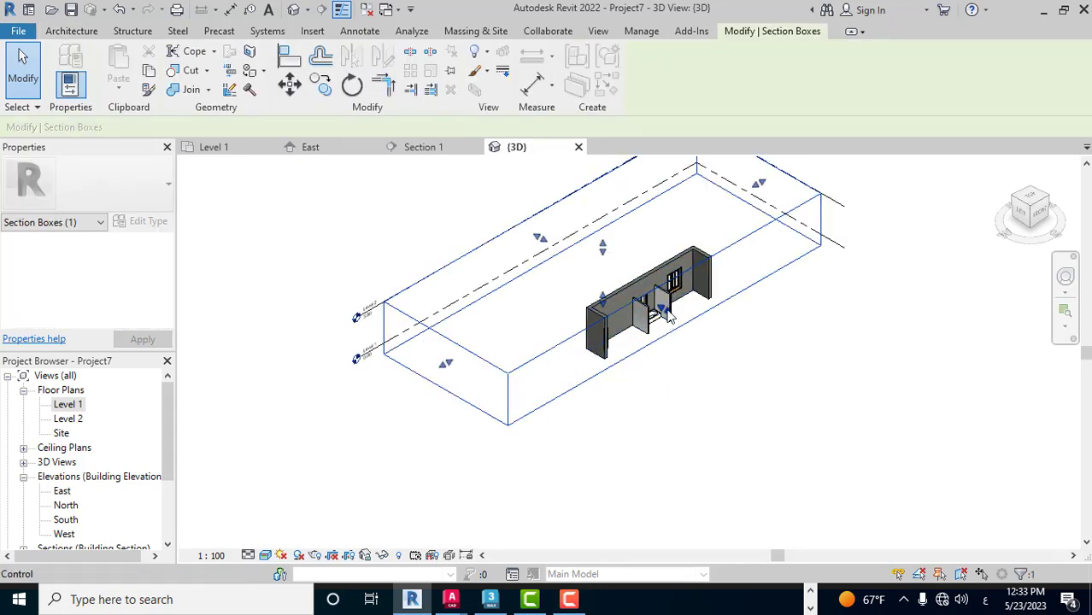
drag(675, 333, 762, 393)
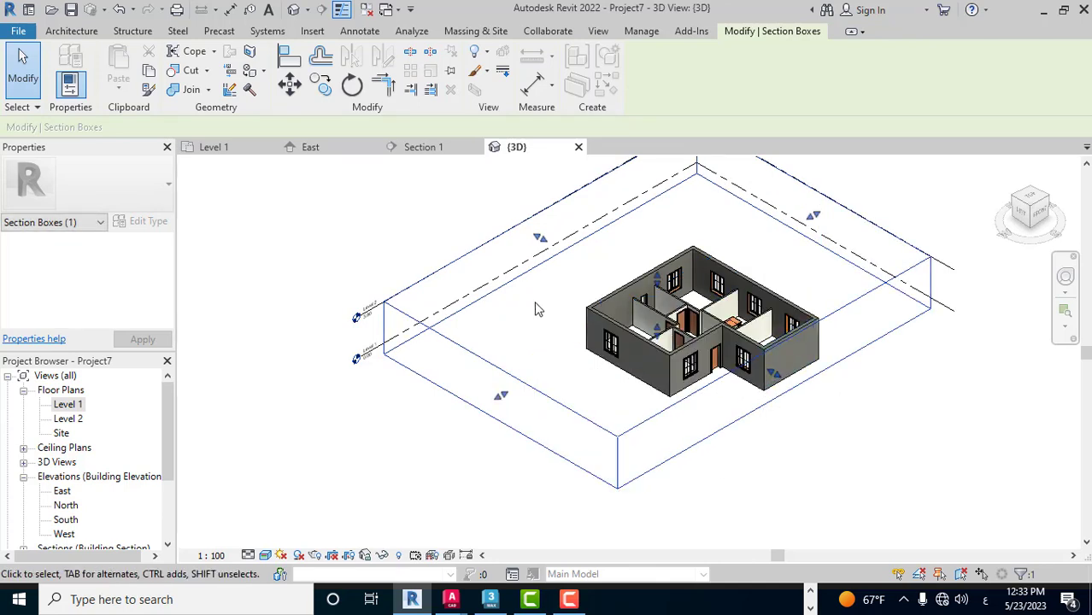
middle_drag(568, 331, 504, 376)
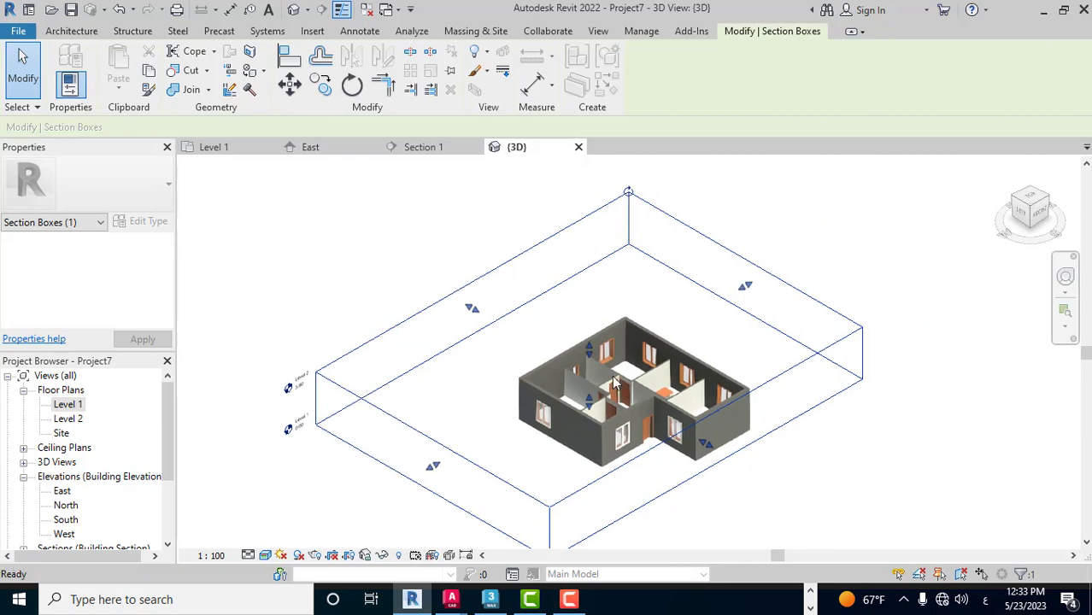
scroll(626, 432, up, 2)
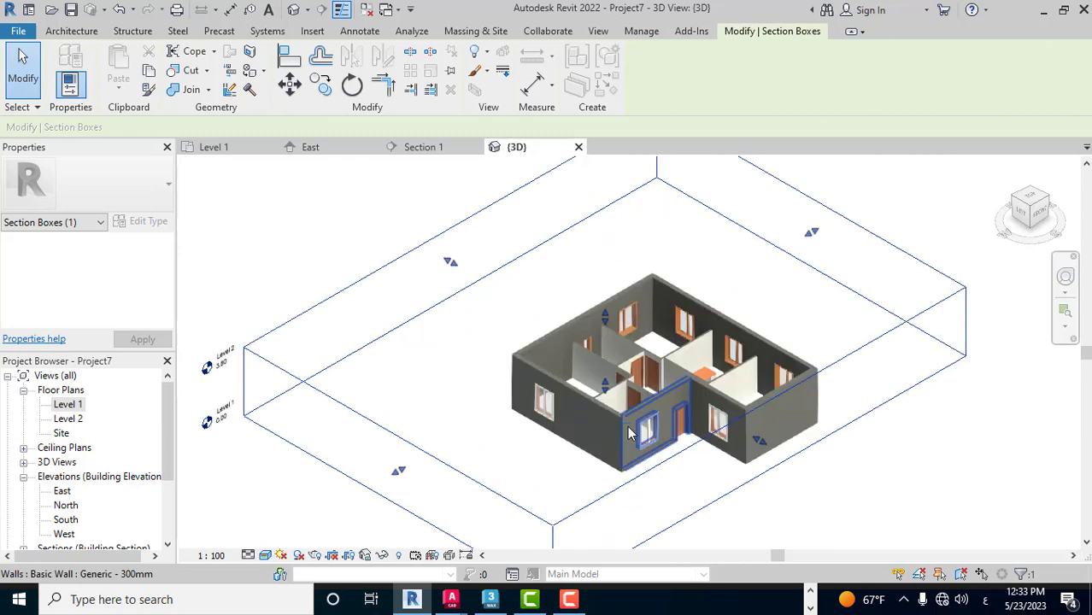
scroll(628, 433, up, 1)
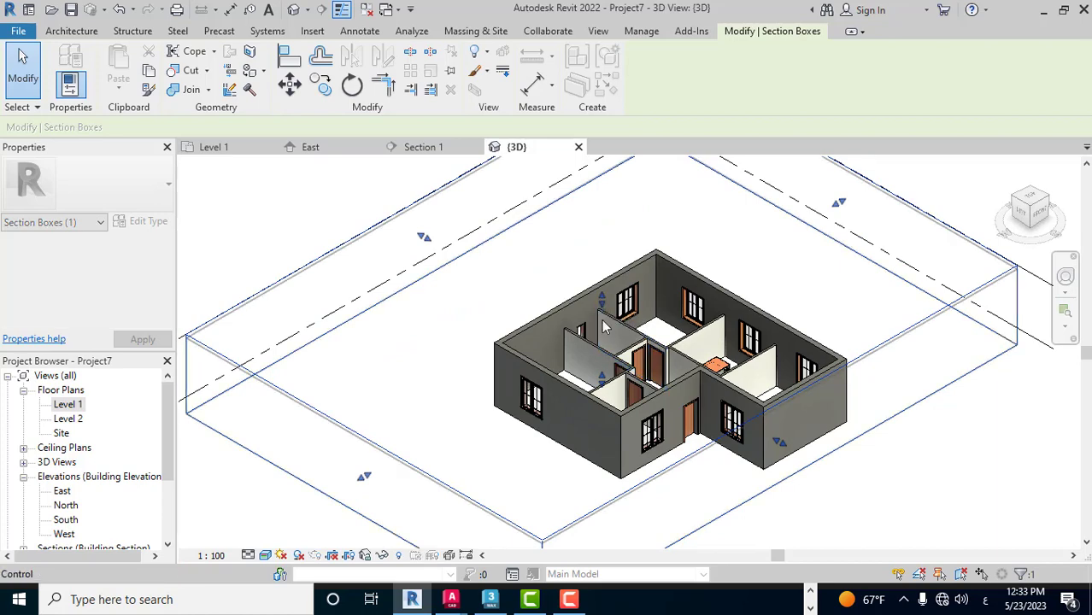
mouse_move(601, 320)
shift+middle_down()
mouse_move(601, 333)
mouse_move(765, 378)
shift+middle_up()
click(854, 323)
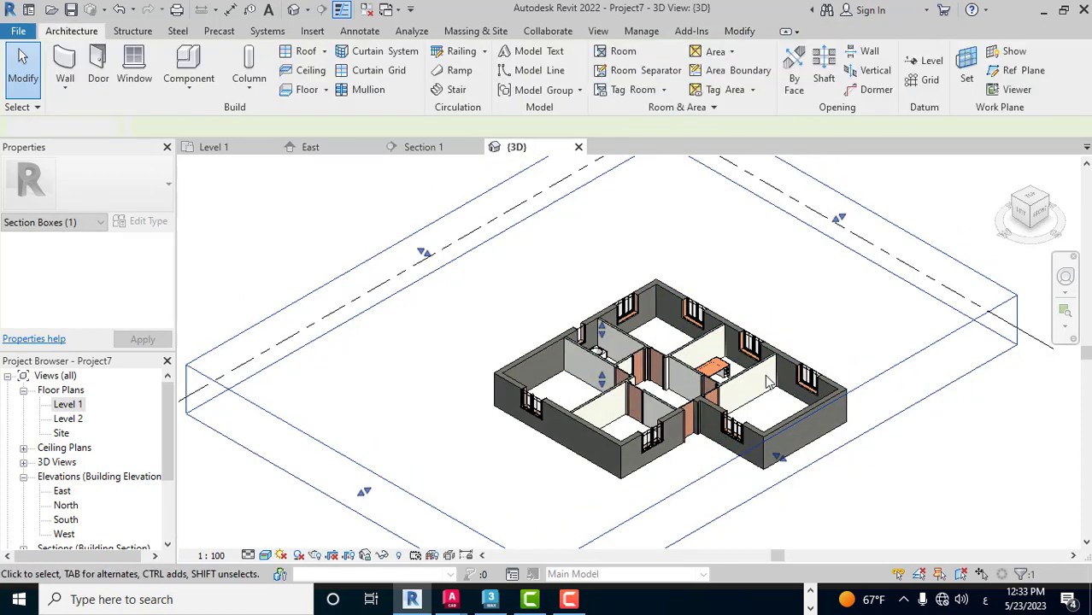
Select the desk and set its Level to Level 2 in Properties
scroll(731, 373, up, 3)
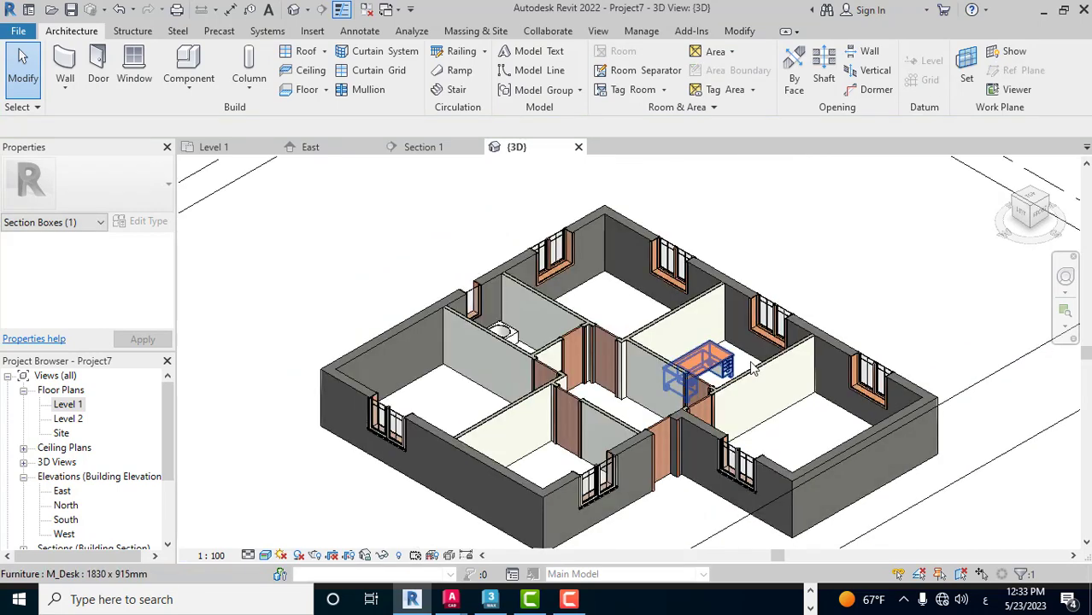
scroll(749, 361, up, 2)
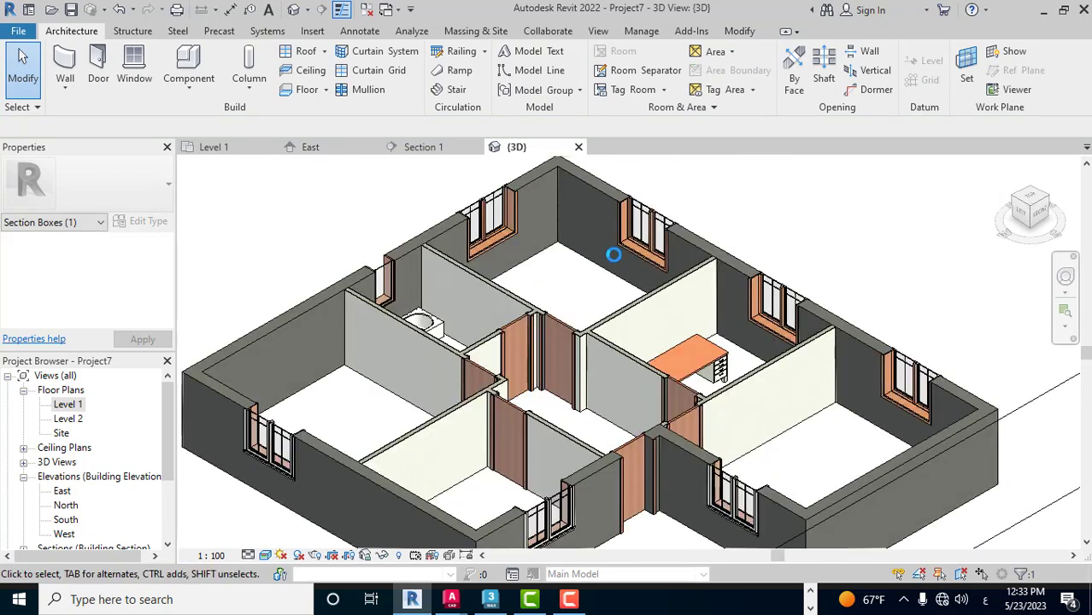
scroll(735, 359, up, 3)
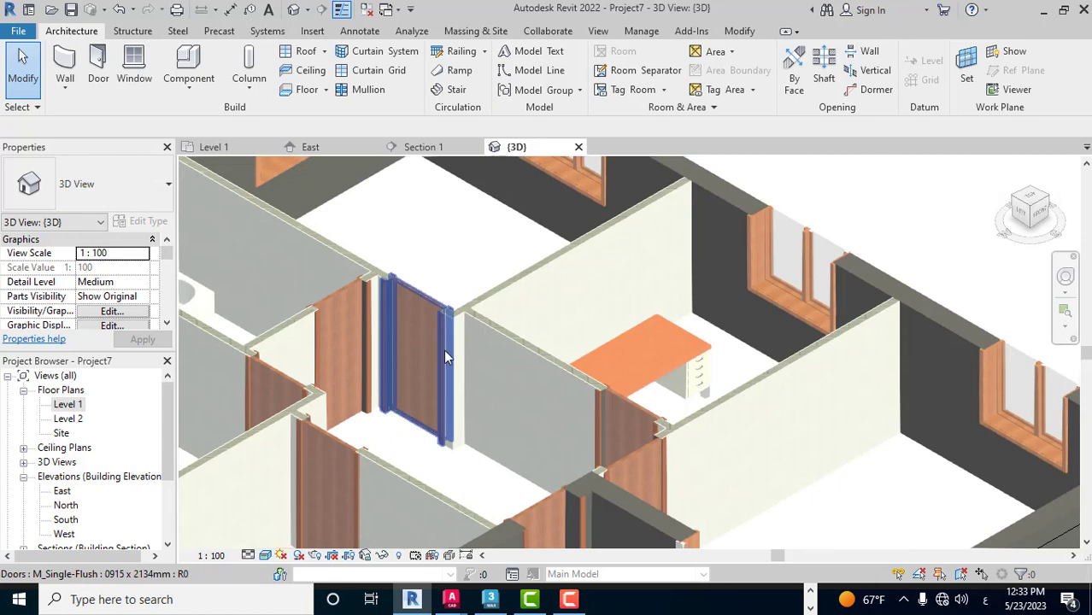
click(667, 365)
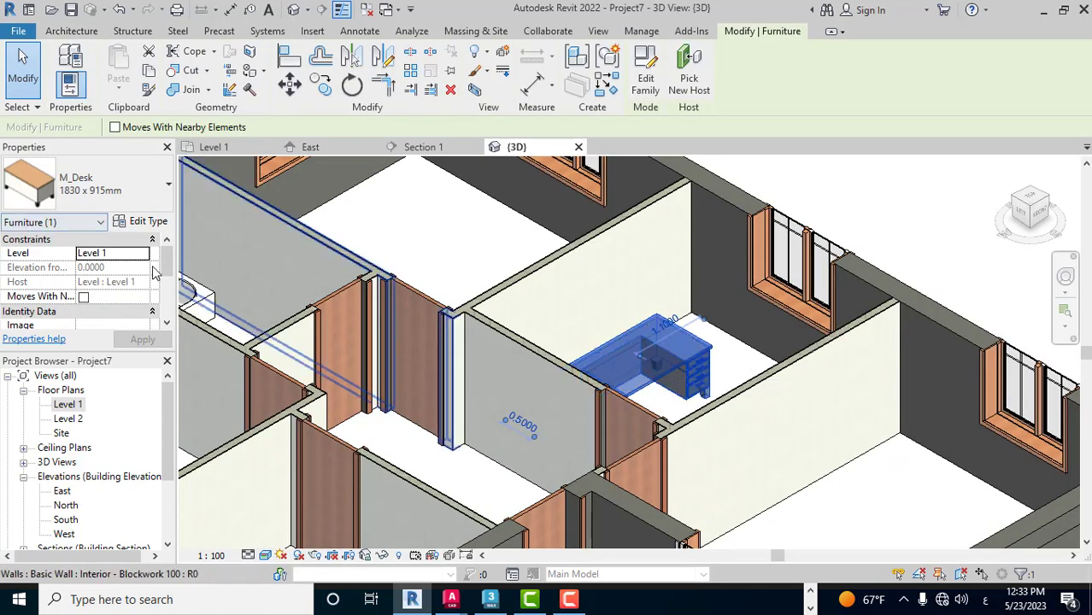
mouse_move(167, 266)
mouse_down()
mouse_move(170, 341)
mouse_move(168, 256)
mouse_up()
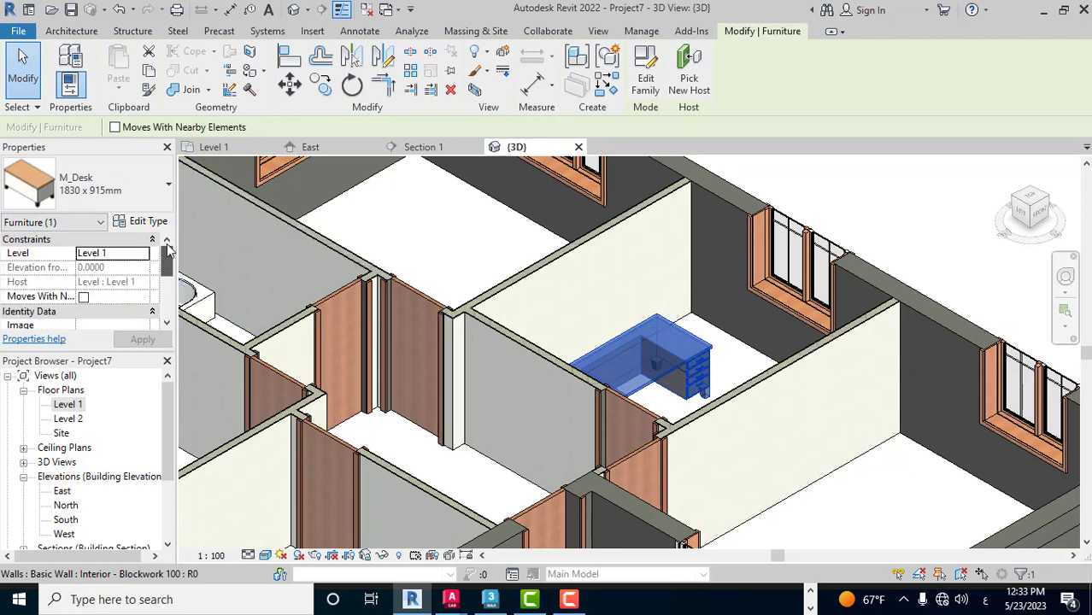
click(141, 256)
click(98, 275)
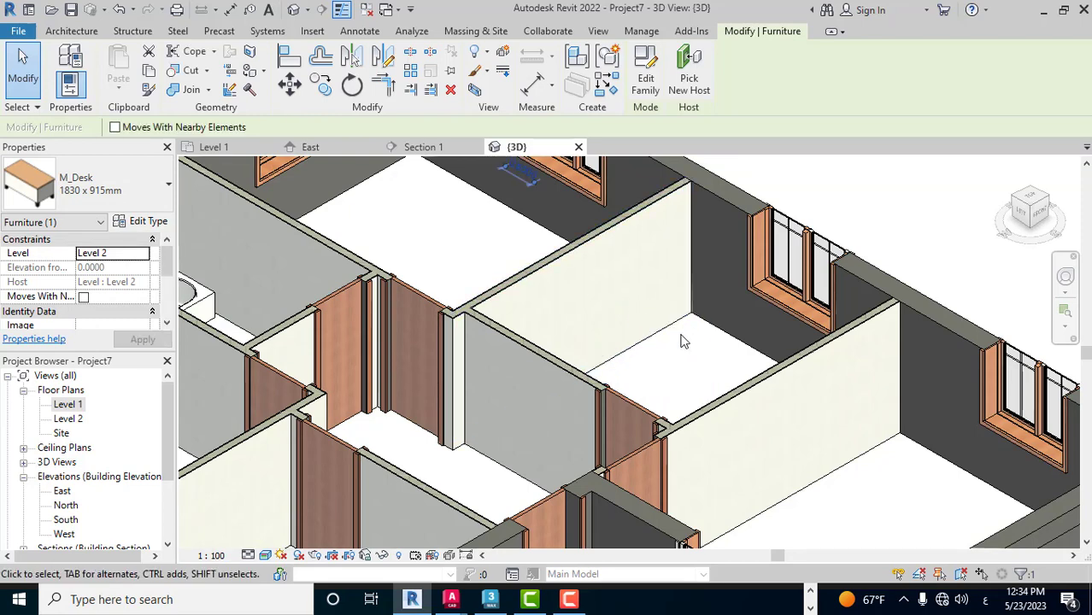
scroll(681, 341, down, 2)
scroll(681, 342, down, 4)
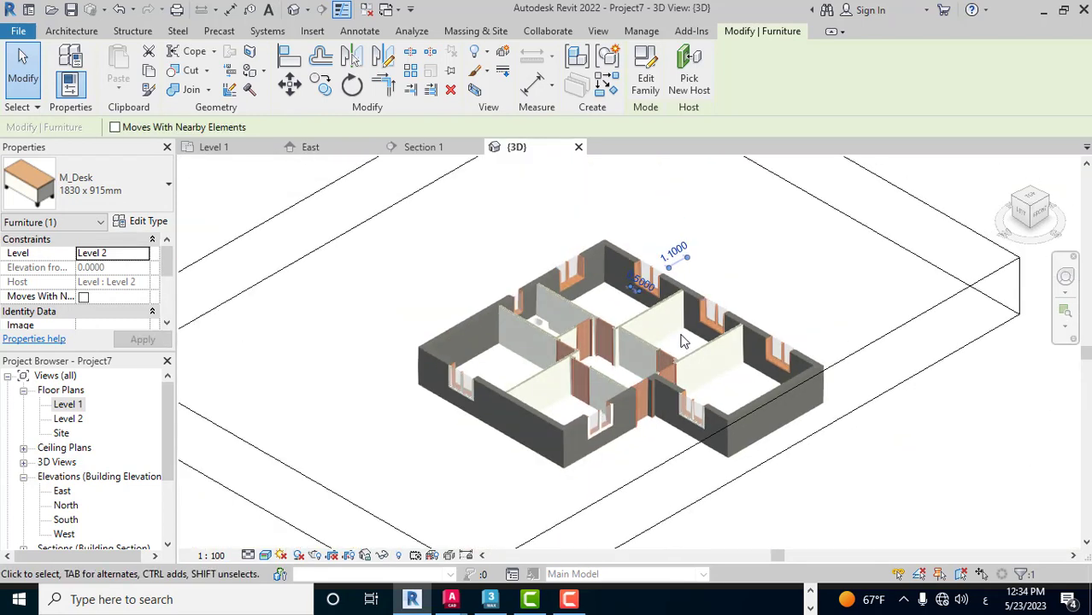
scroll(681, 342, down, 1)
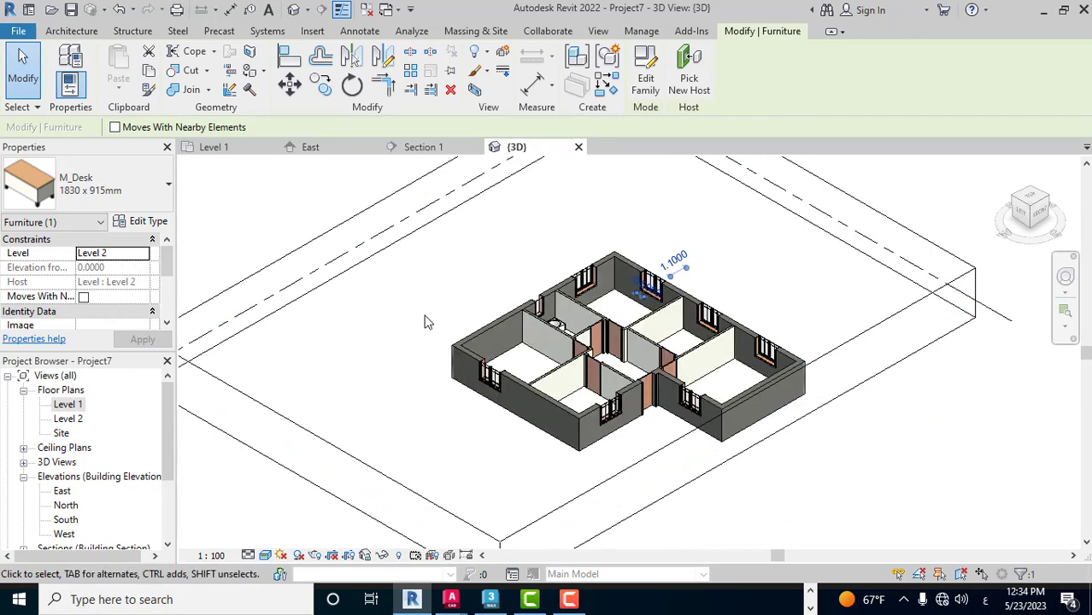
key(Escape)
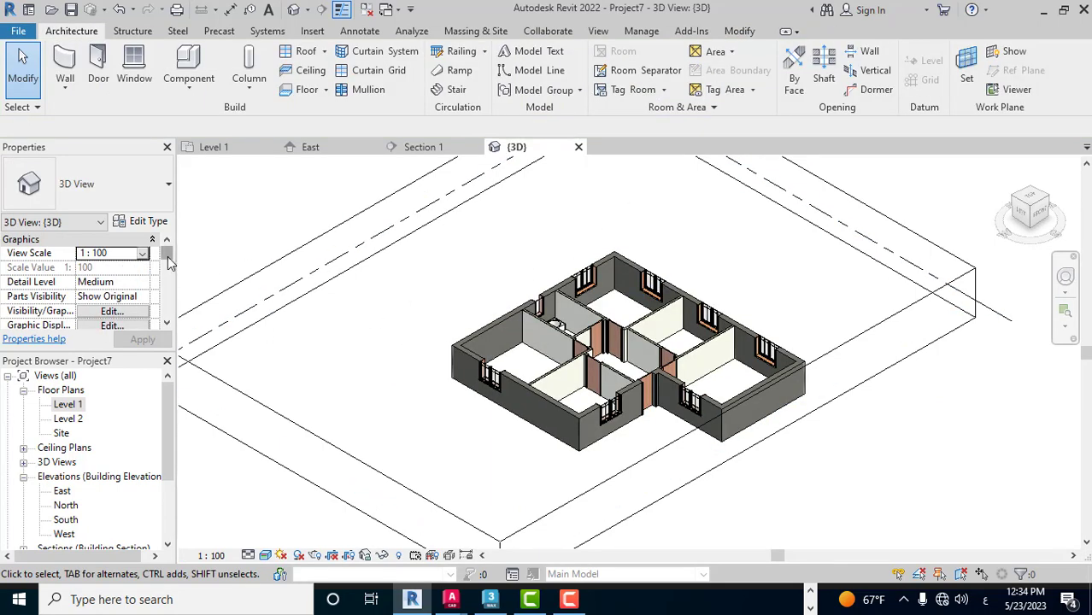
Uncheck Section Box in the 3D view's Properties to show the whole house
drag(167, 256, 169, 306)
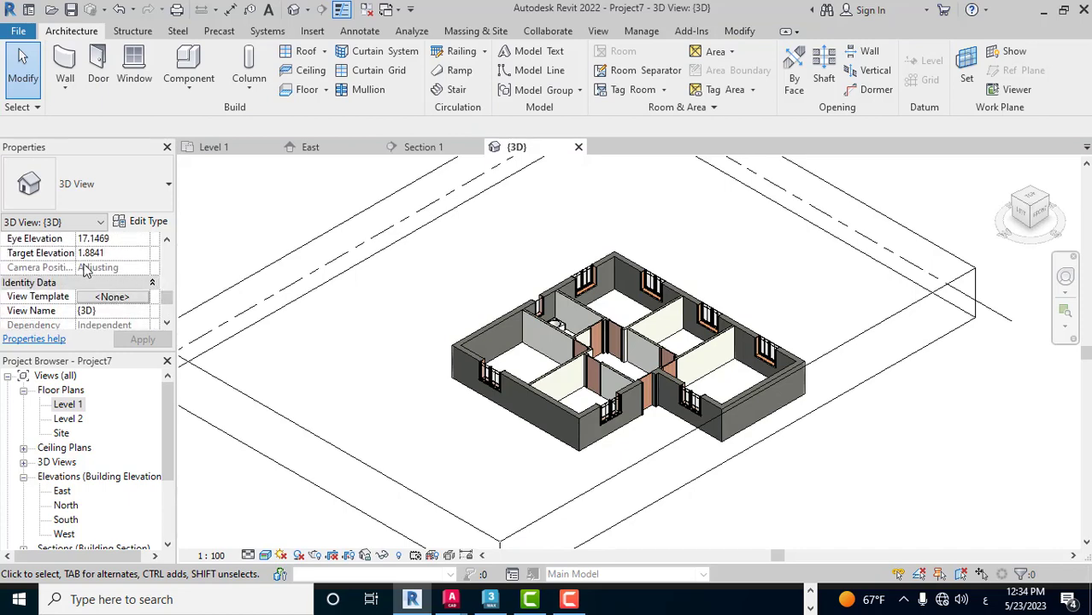
scroll(85, 270, up, 2)
scroll(69, 311, down, 3)
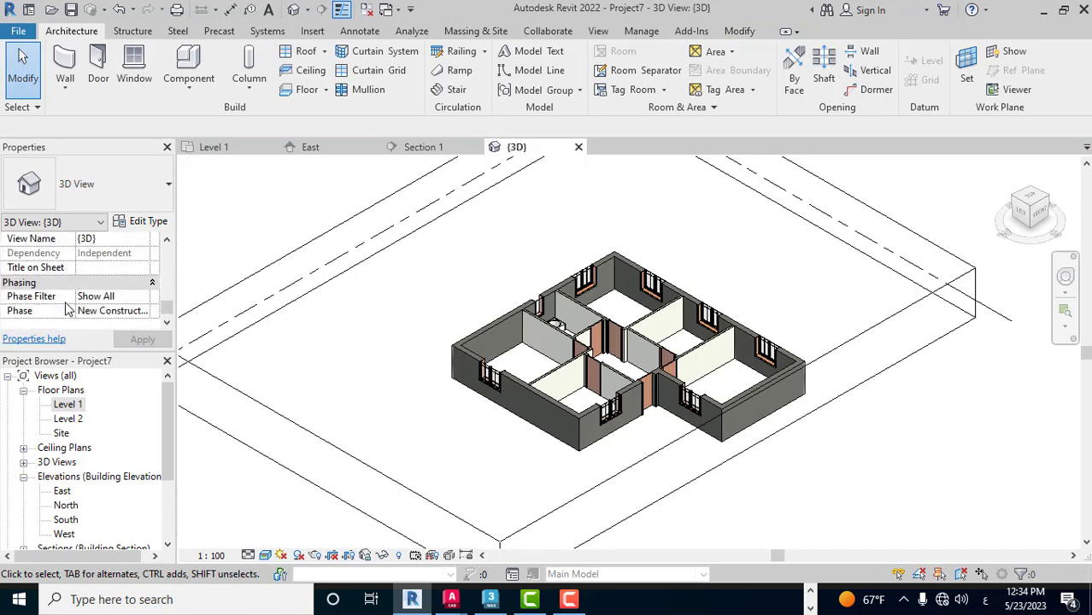
scroll(68, 311, up, 2)
scroll(69, 311, up, 1)
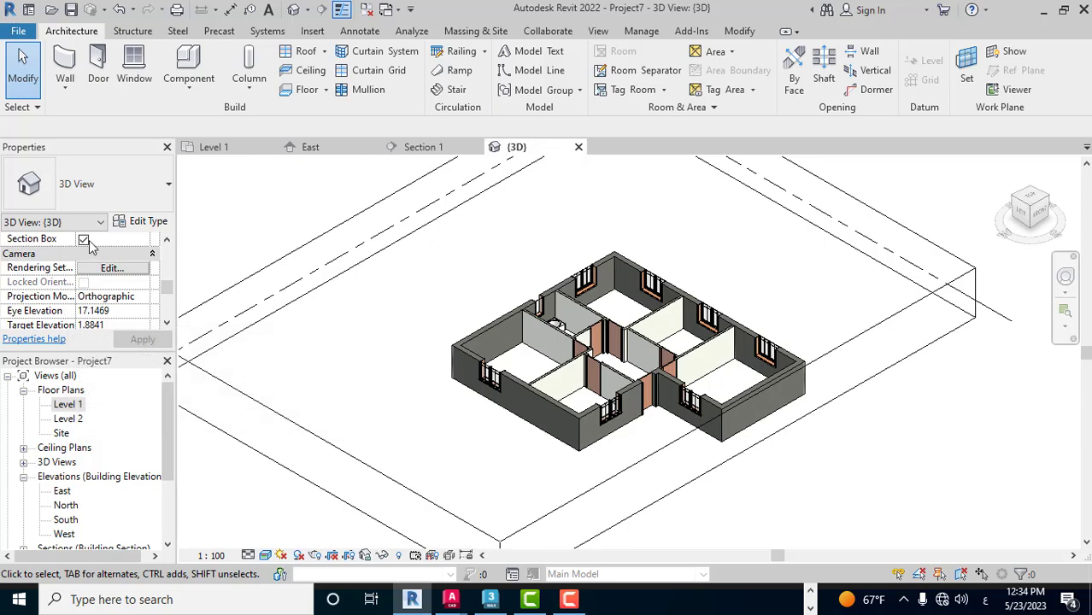
click(90, 241)
click(83, 242)
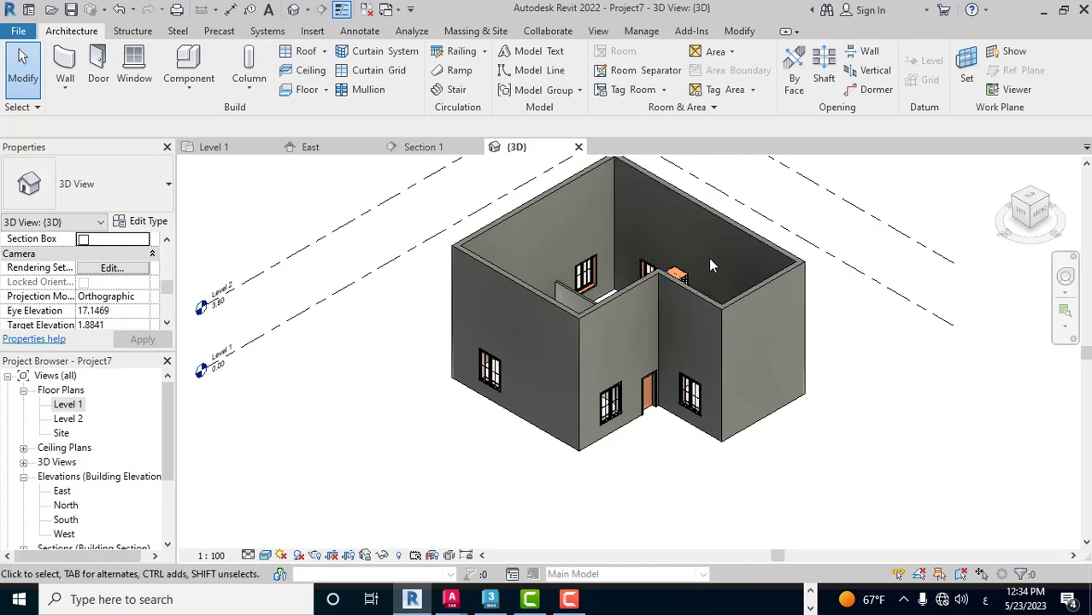
Find and select the East elevation in the Project Browser
scroll(709, 264, up, 1)
scroll(709, 264, up, 1)
scroll(709, 265, up, 3)
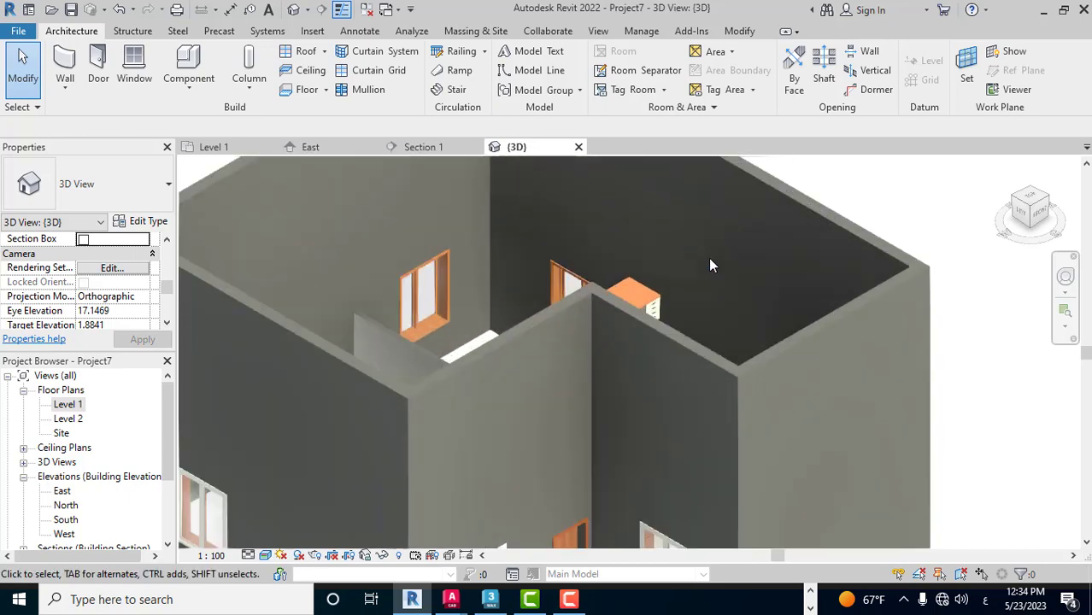
scroll(708, 258, up, 1)
scroll(575, 289, up, 3)
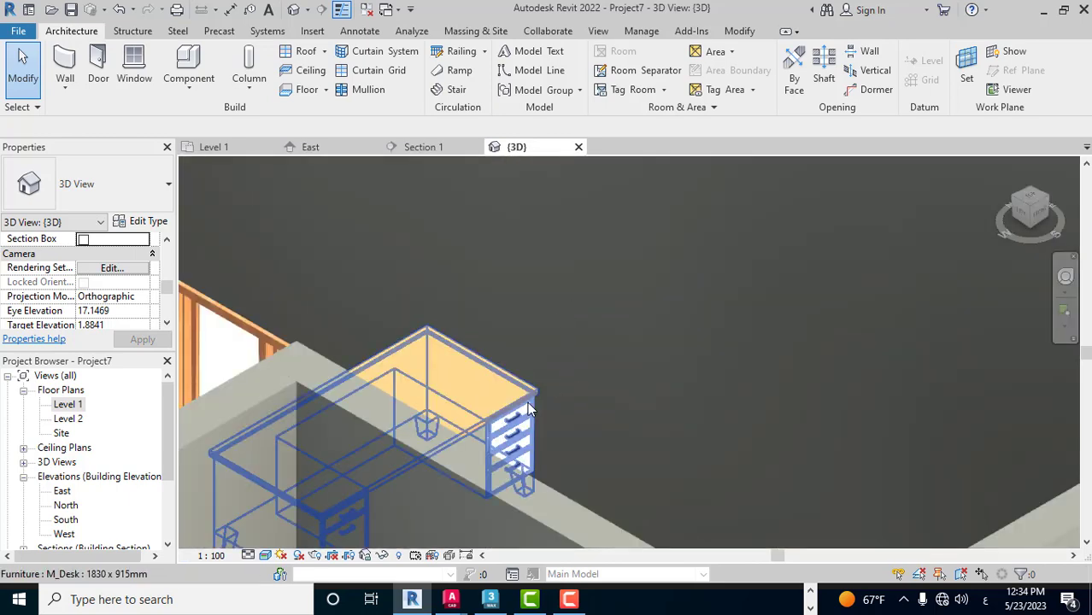
click(60, 493)
In the East elevation, set the desk's Level back to Level 1 and reselect it
double_click(59, 500)
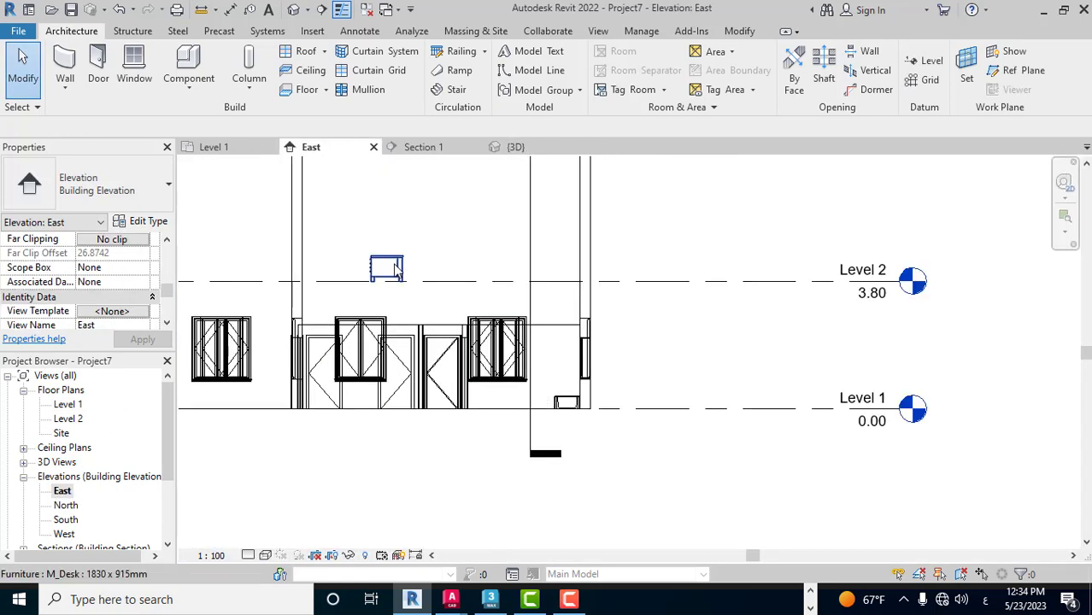
click(393, 270)
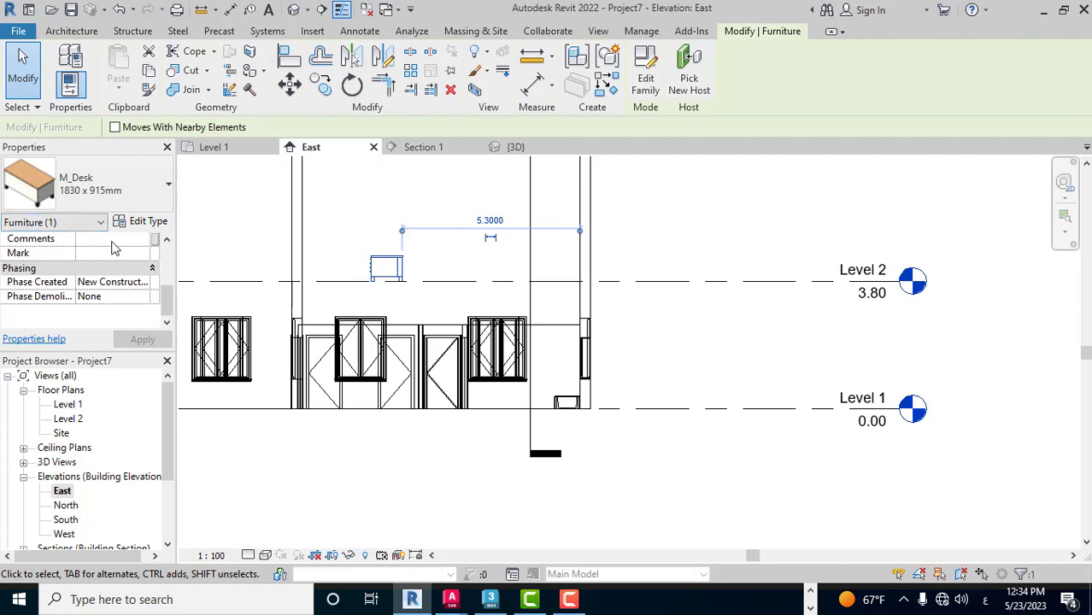
drag(160, 290, 172, 229)
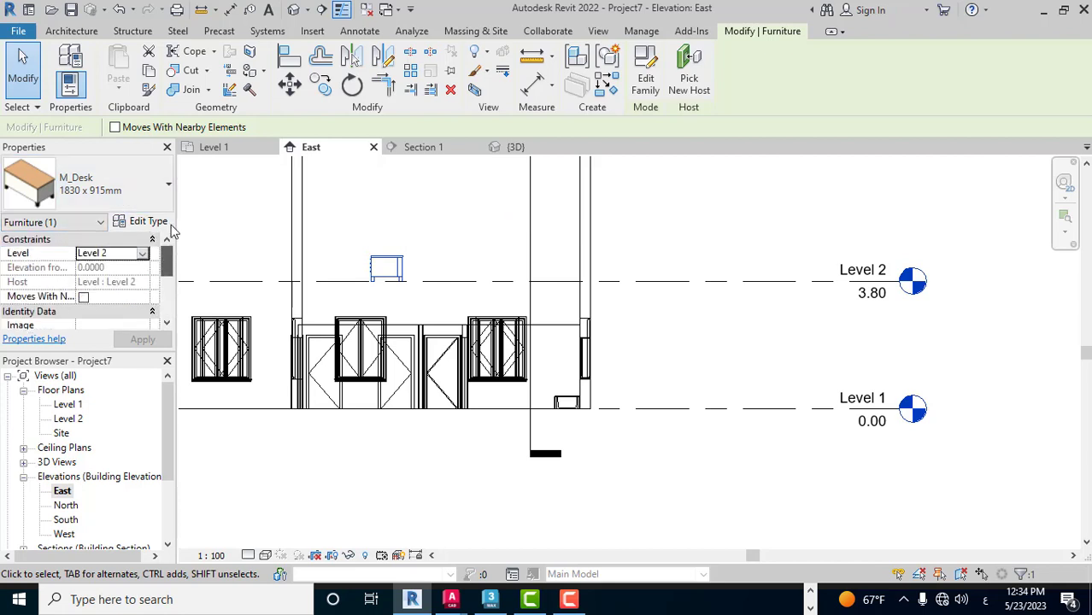
click(143, 253)
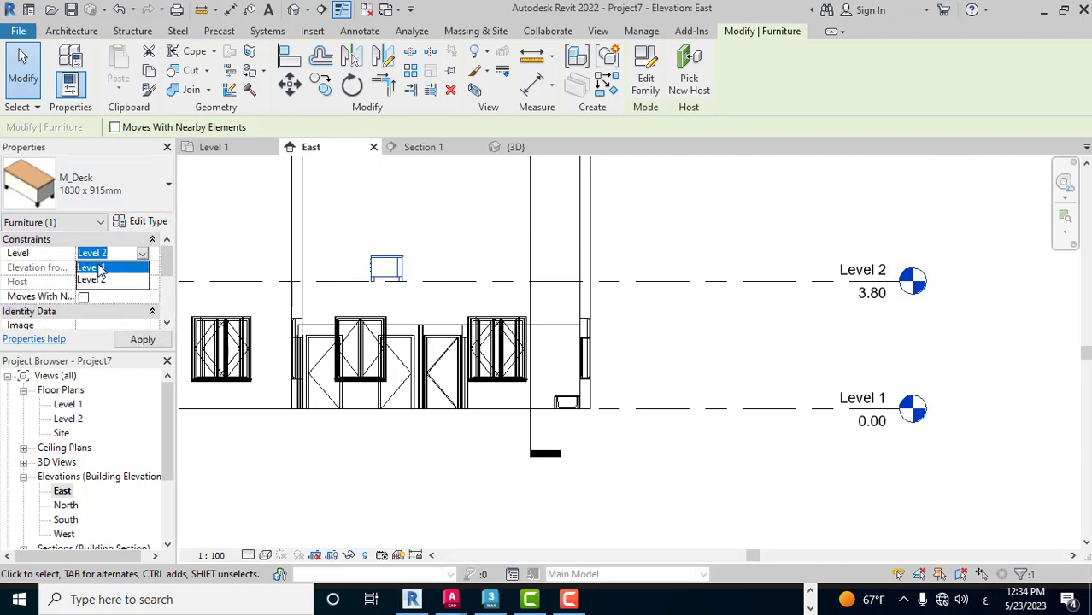
click(94, 266)
click(403, 461)
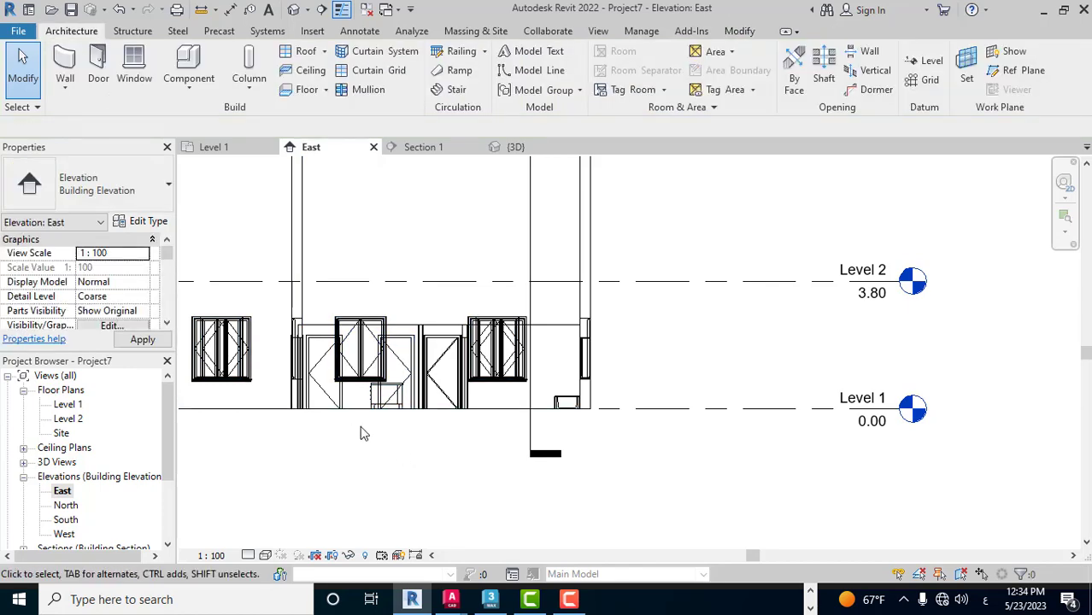
scroll(367, 416, up, 5)
scroll(368, 415, up, 2)
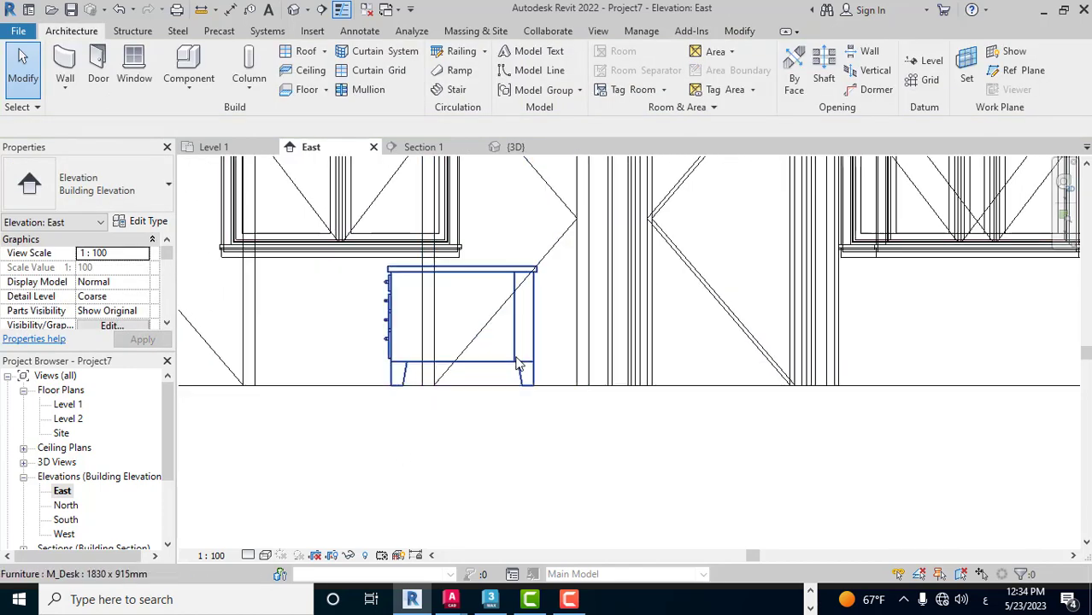
click(515, 363)
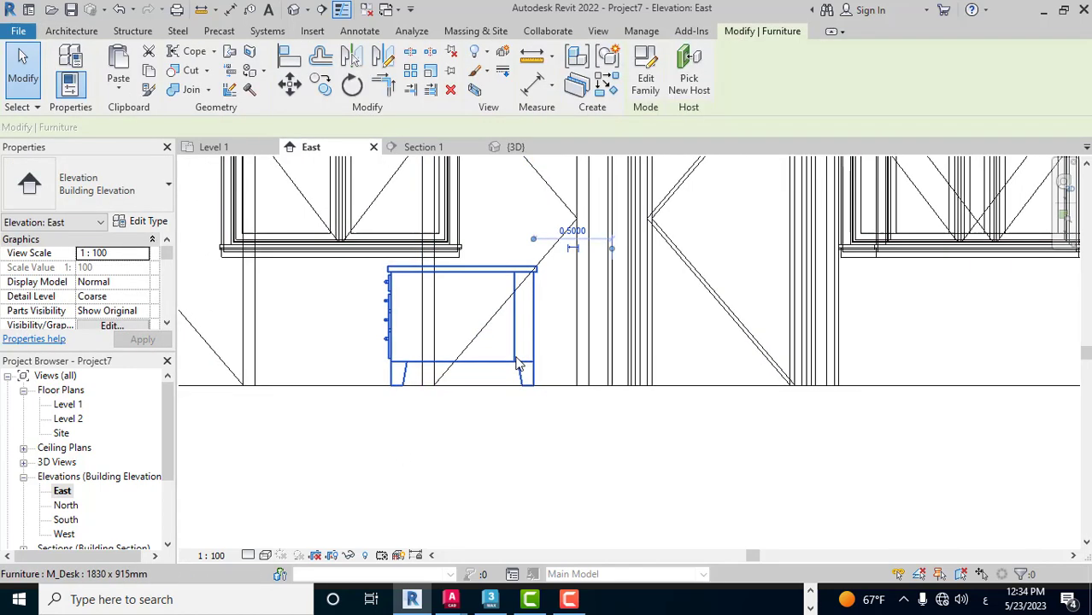
Duplicate the desk's type under the name New
click(147, 221)
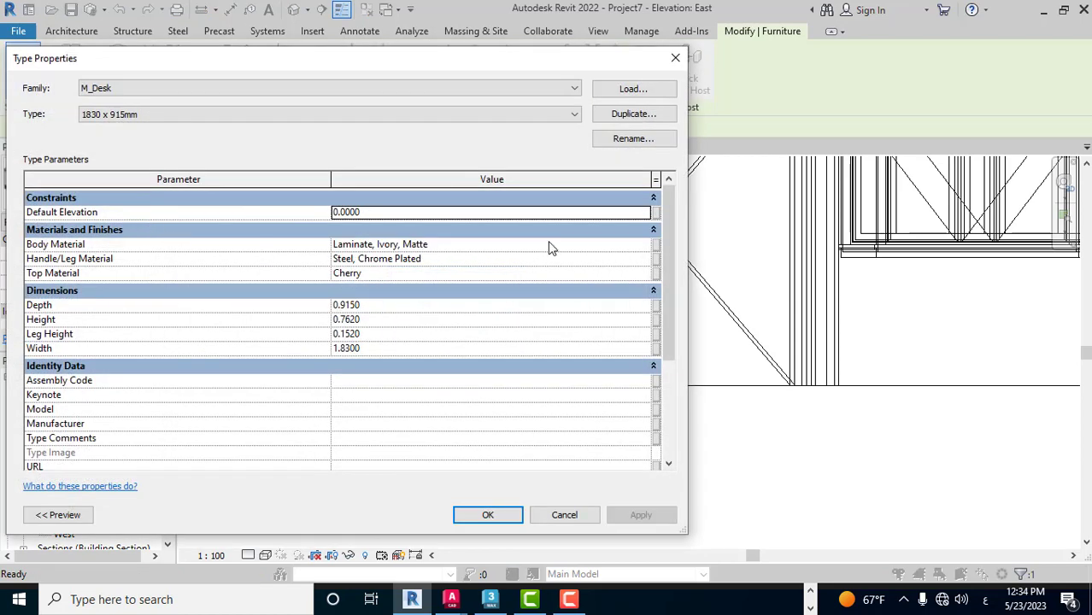
click(633, 117)
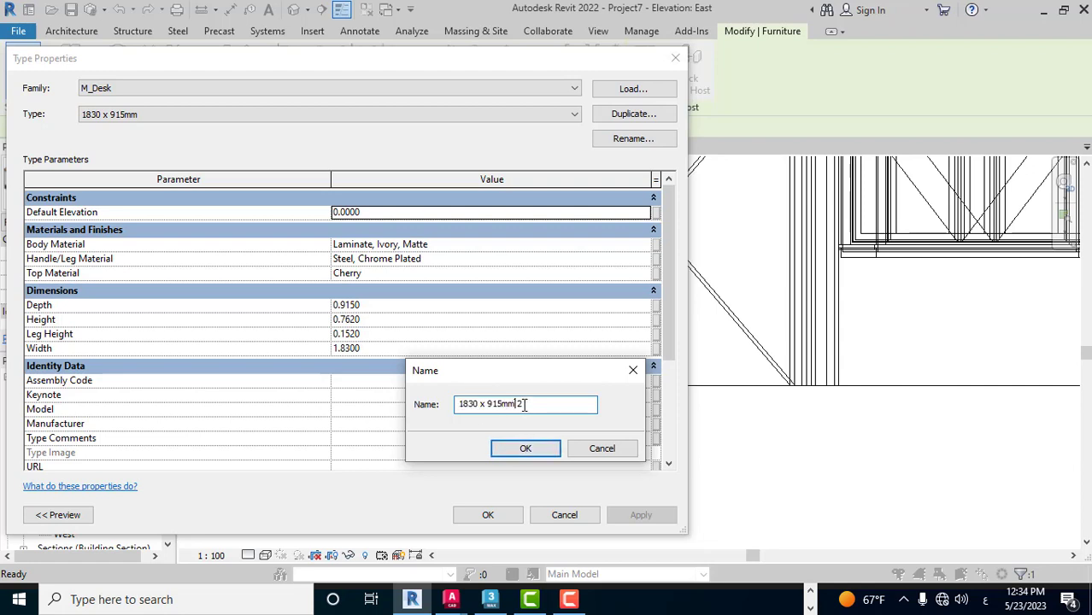
text(ت)
key(BackSpace)
key(BackSpace)
key(BackSpace)
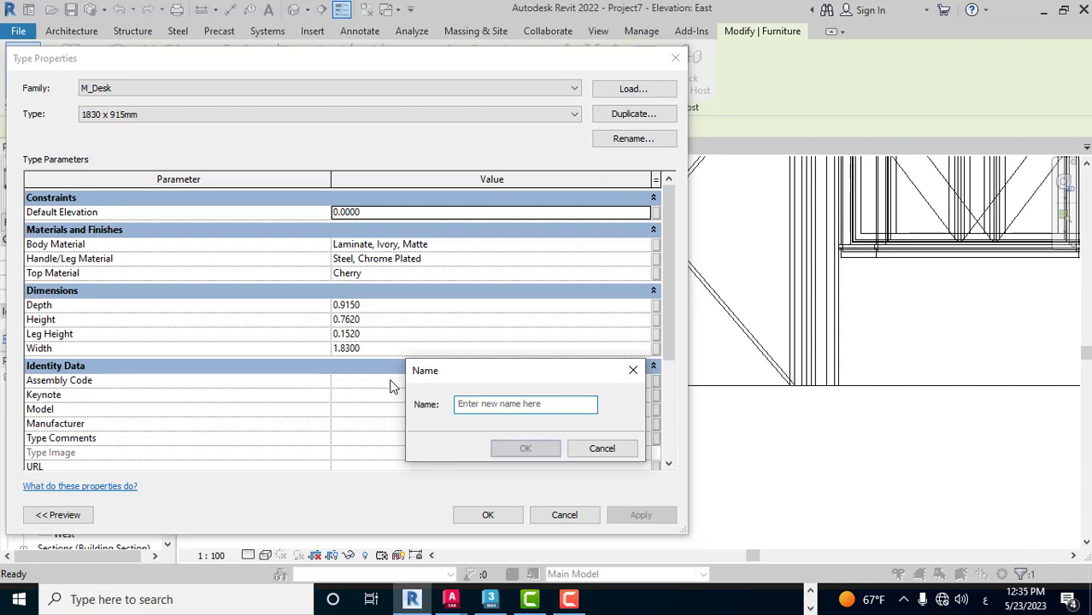
text(New)
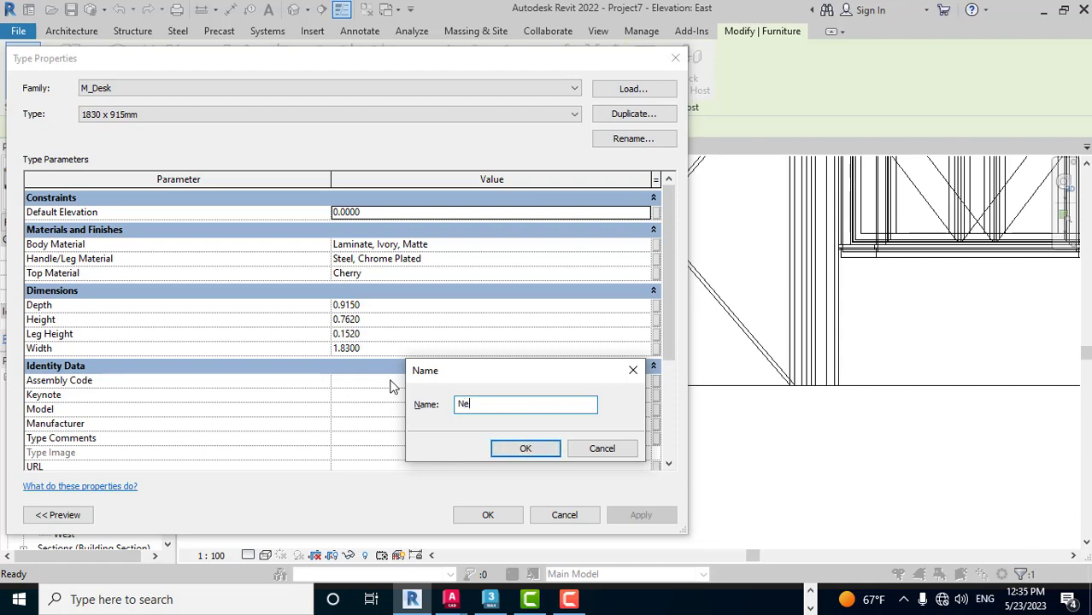
click(526, 448)
Set the New type's Depth to 0.7150 and Width to 1.5300, then apply
click(381, 309)
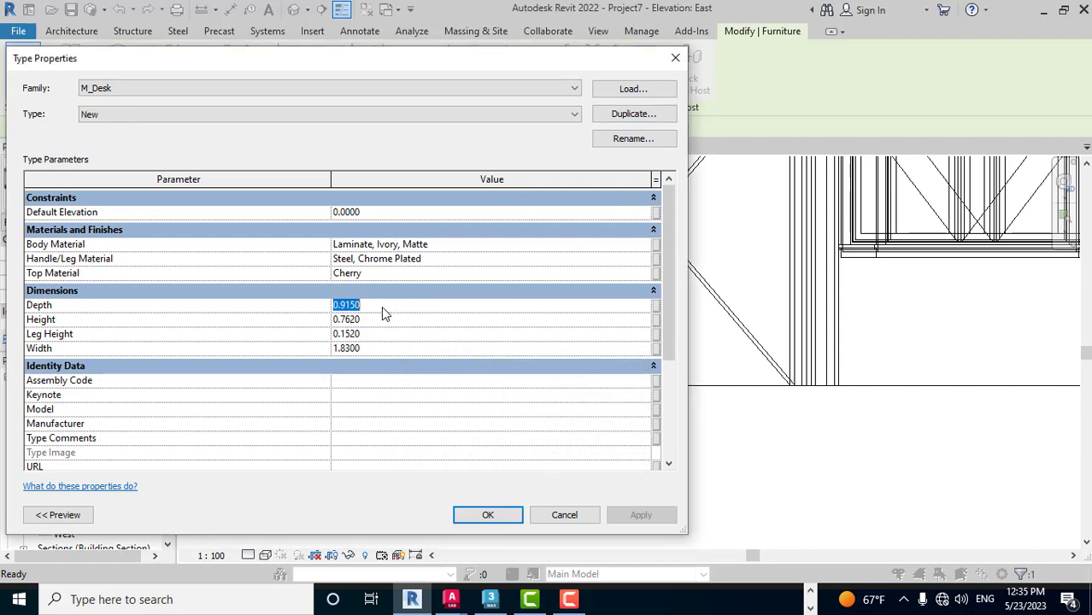
click(341, 304)
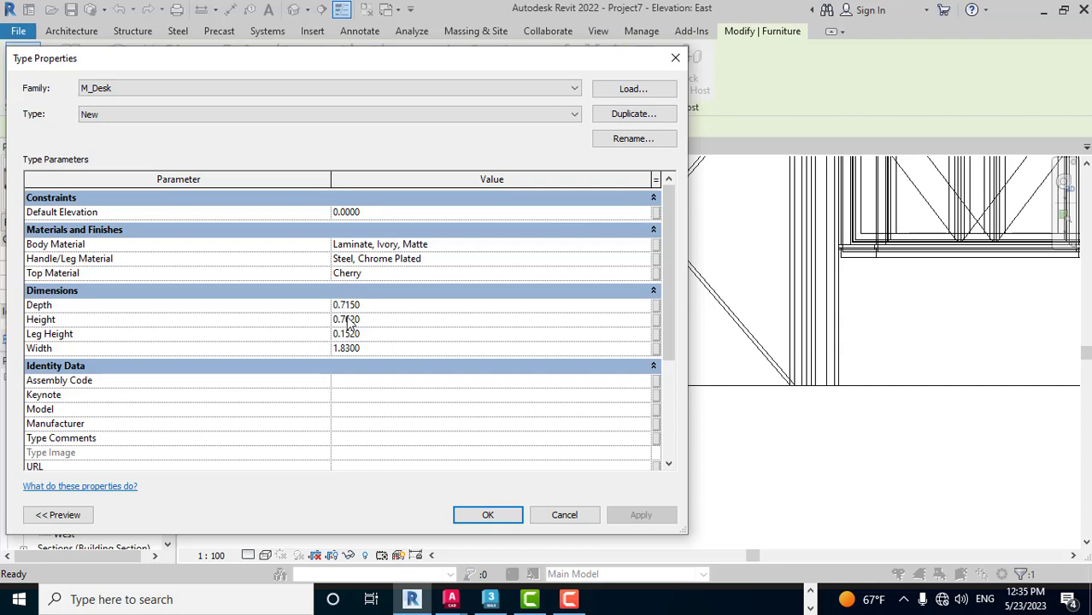
click(346, 318)
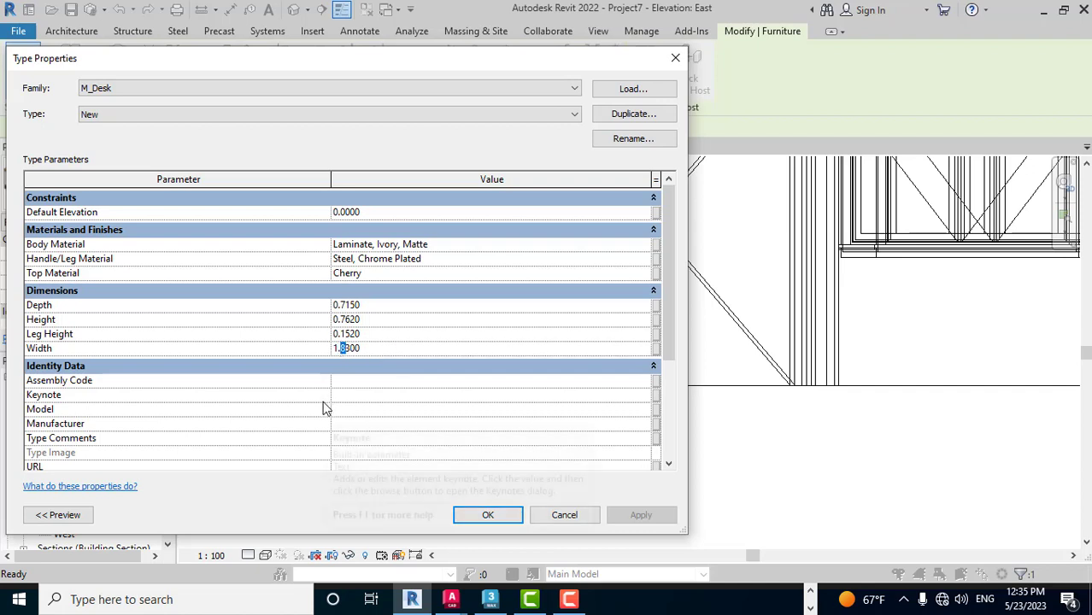
text(5)
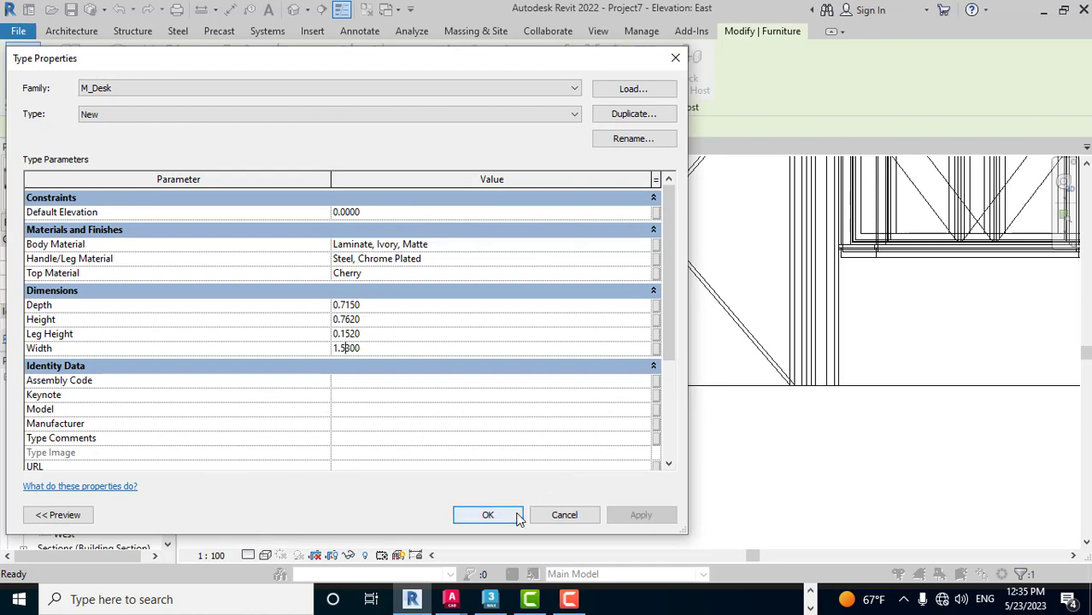
click(516, 518)
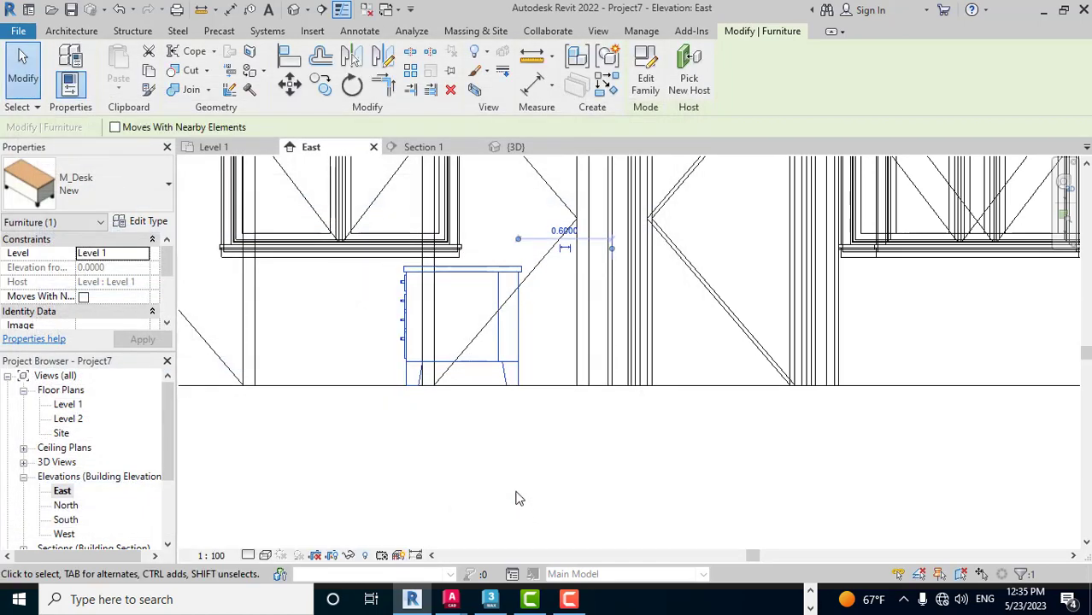
key(Escape)
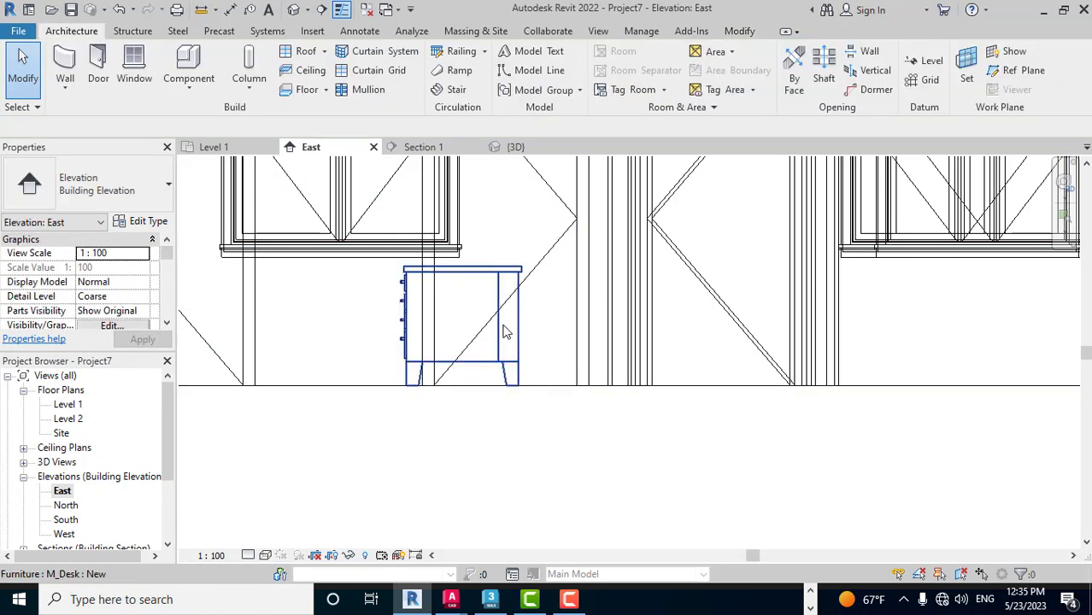
On the Level 1 plan, change the desk's right-wall distance from 1.2500 to 1.0000
double_click(72, 405)
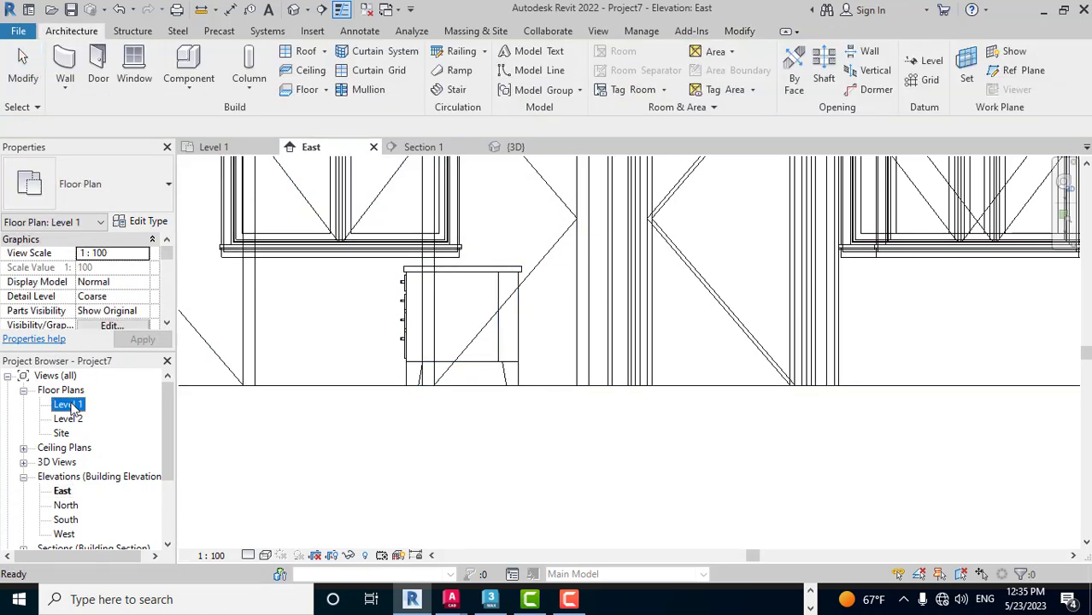
click(628, 335)
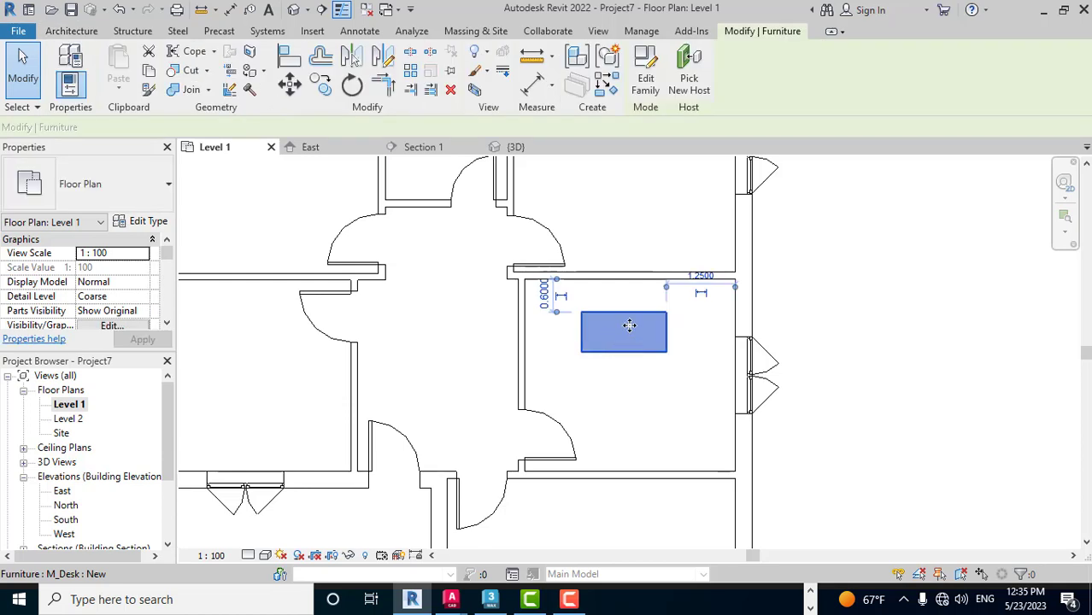
scroll(630, 295, up, 2)
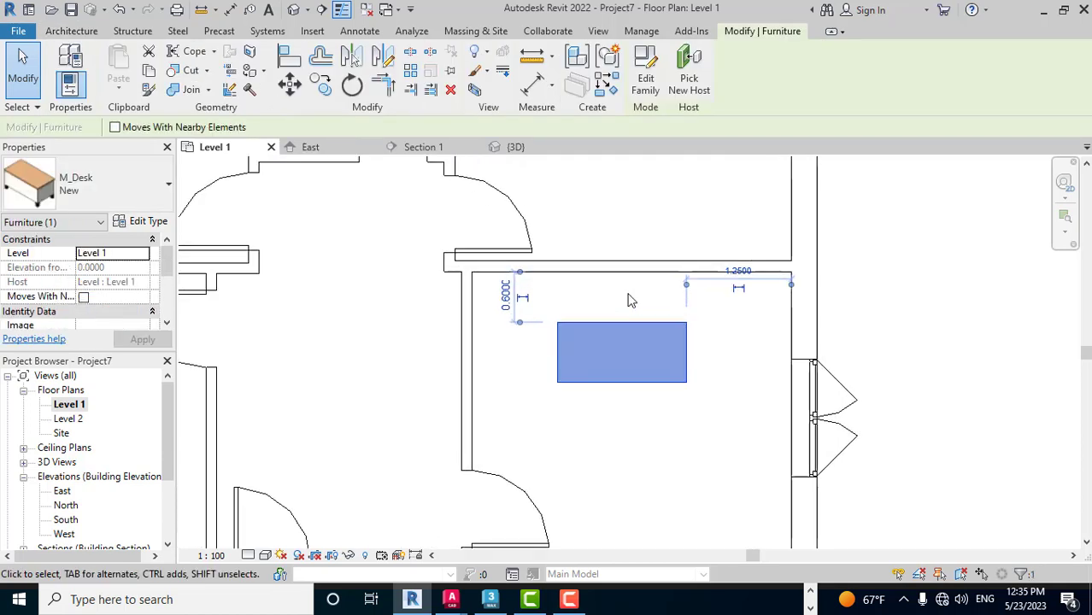
click(739, 271)
text(1)
key(Return)
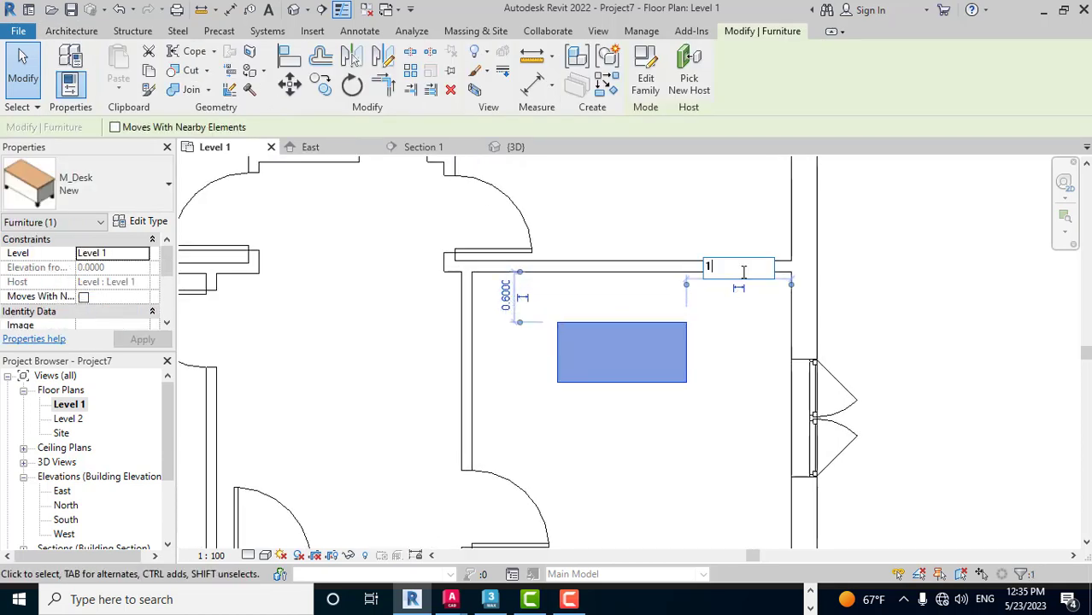
click(572, 402)
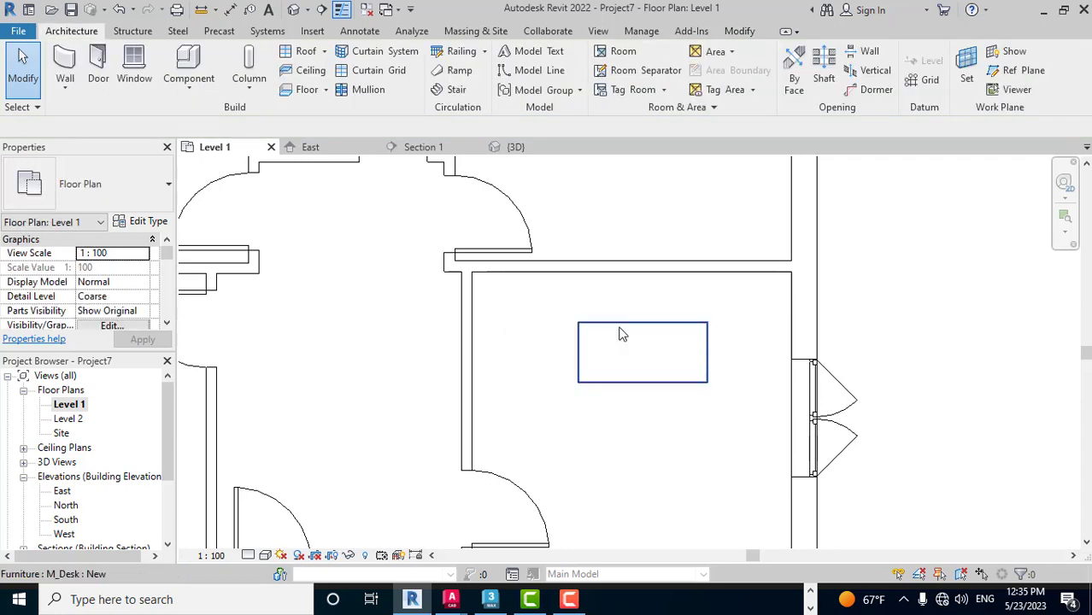
Review the desk type's materials, including the Cherry top, and cancel without changes
scroll(683, 359, up, 1)
scroll(694, 327, up, 1)
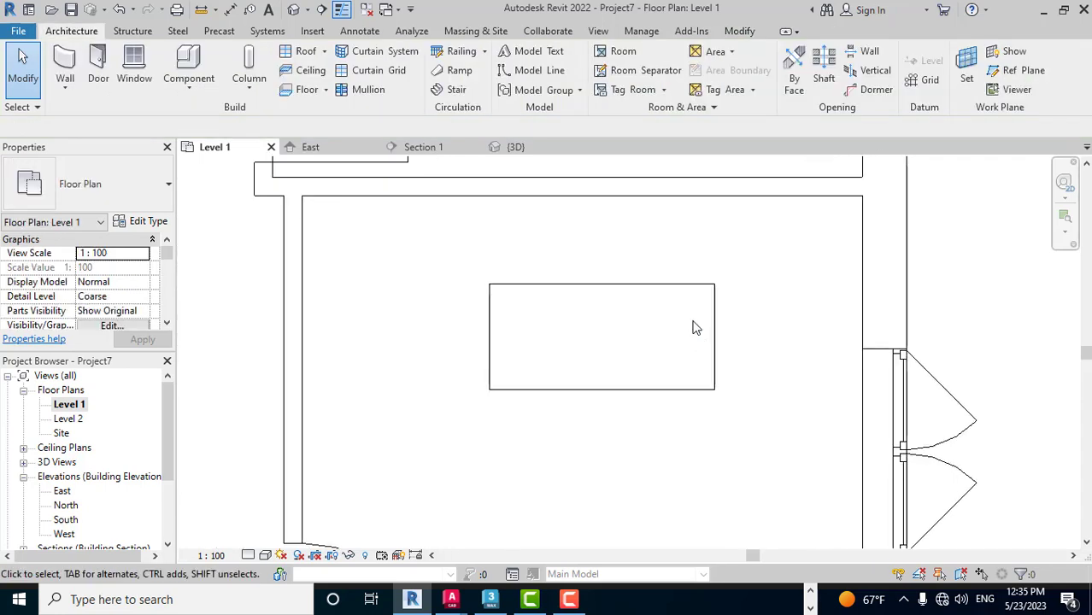
click(636, 283)
click(150, 222)
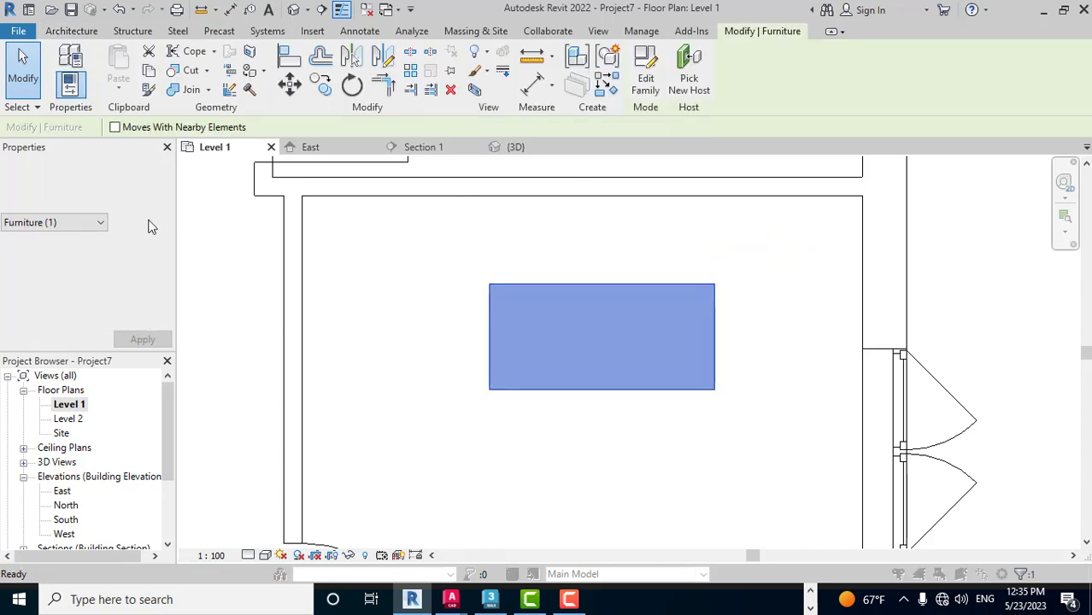
click(405, 245)
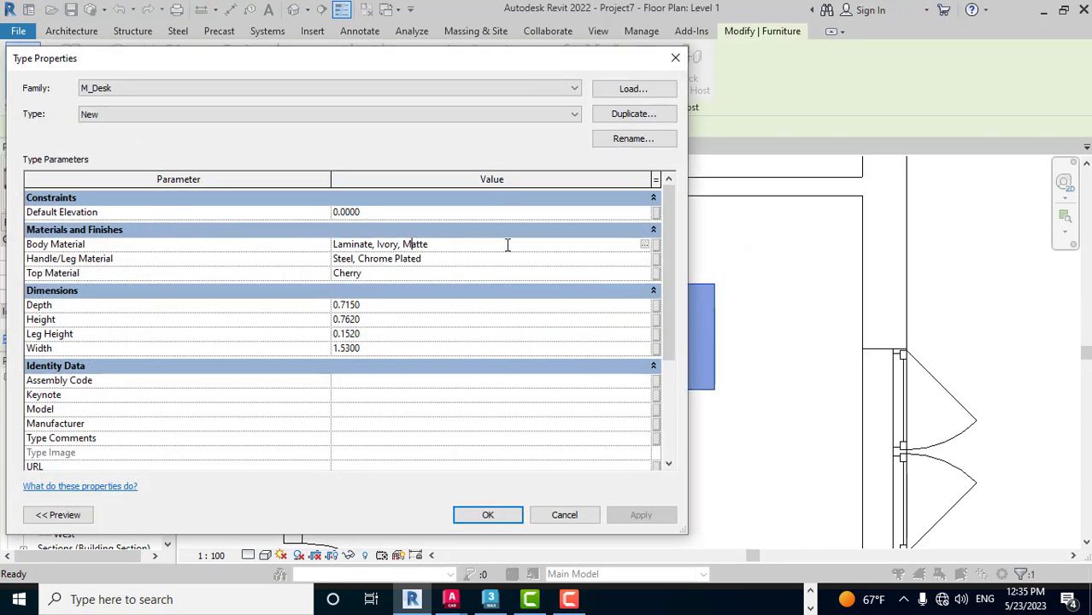
click(459, 267)
click(424, 266)
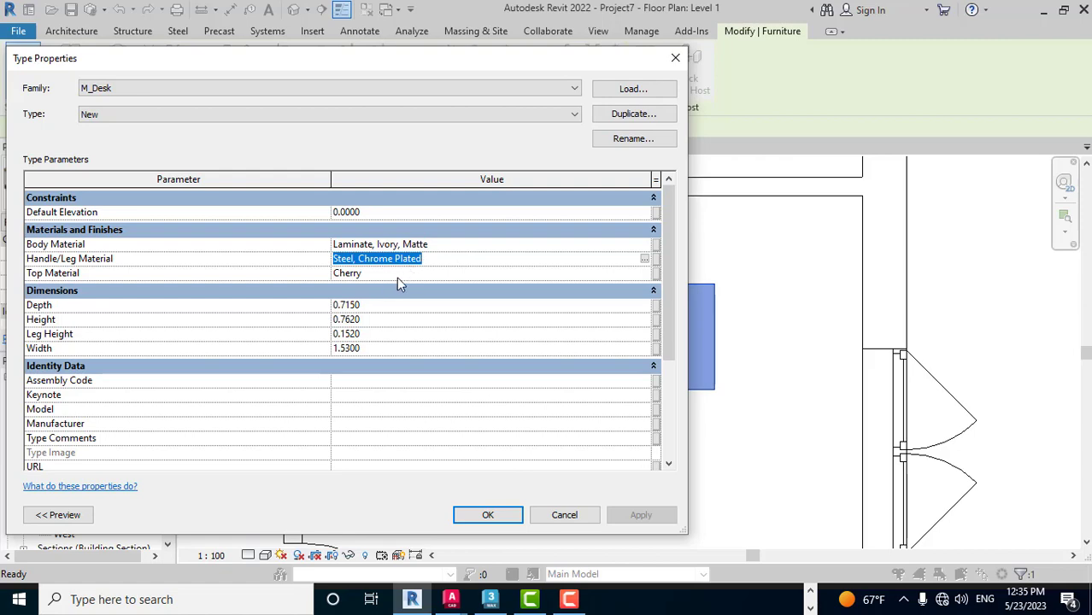
click(406, 273)
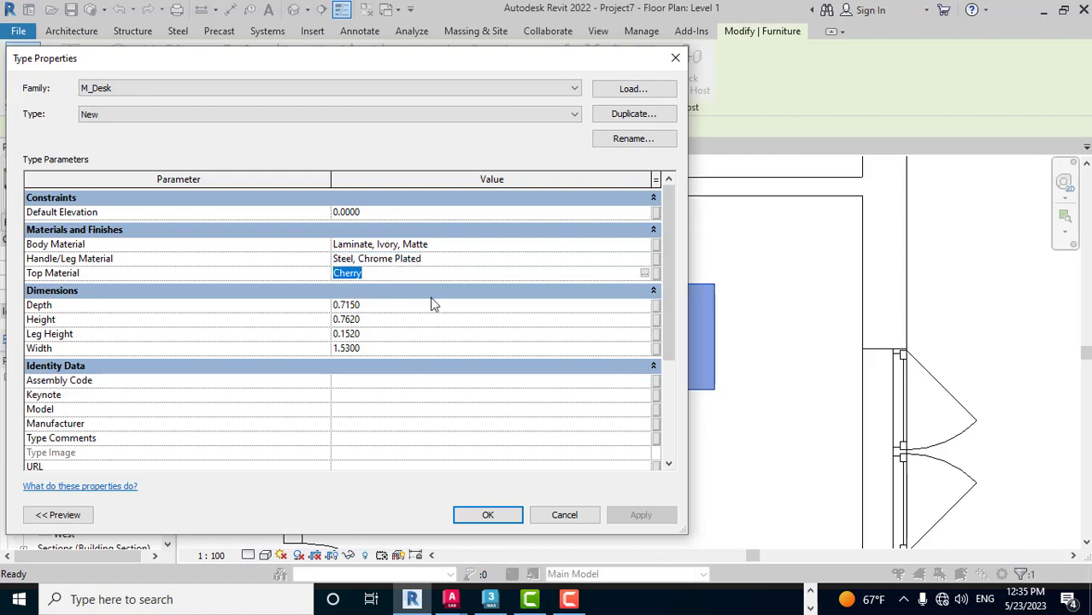
click(584, 521)
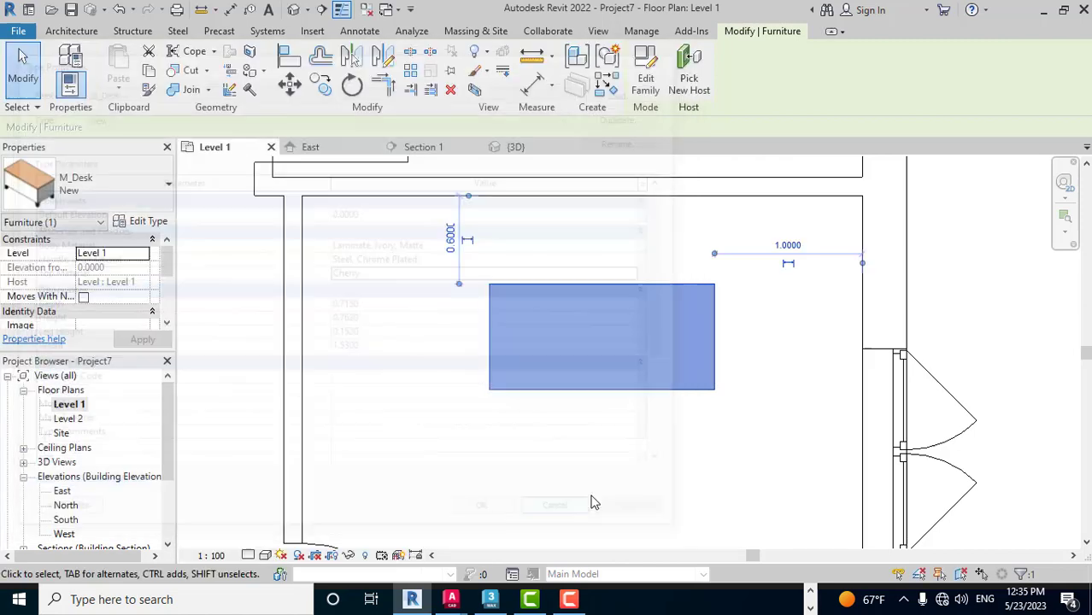
click(755, 390)
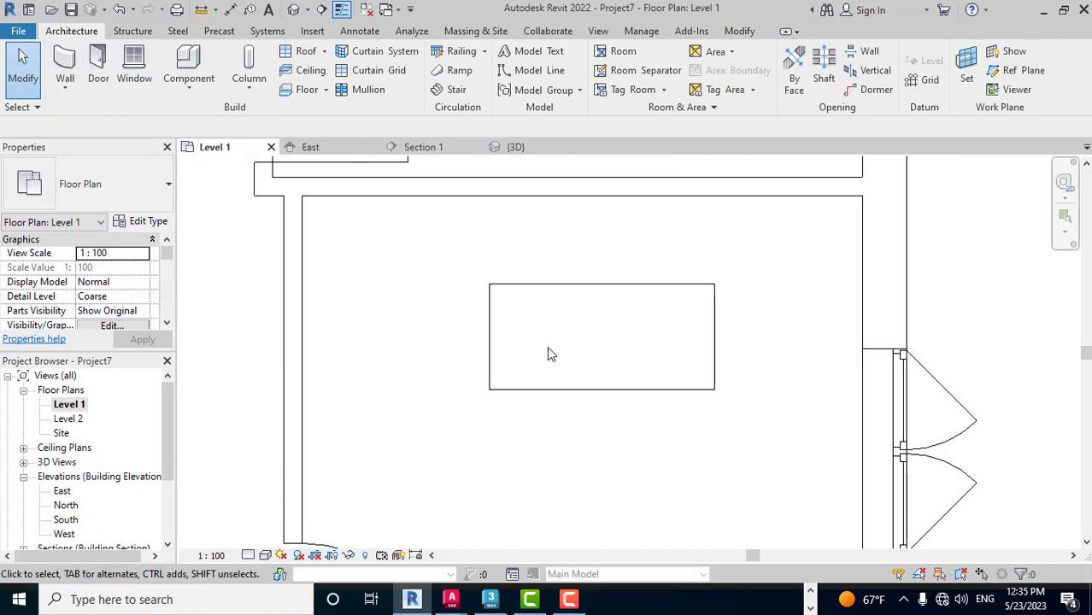
scroll(548, 347, down, 3)
Start placing a component and open Load Family, moving up from Bathtubs to the US library folder
scroll(550, 350, down, 1)
scroll(551, 353, down, 1)
mouse_move(447, 325)
middle_down()
mouse_move(474, 385)
mouse_move(574, 440)
mouse_move(581, 461)
middle_up()
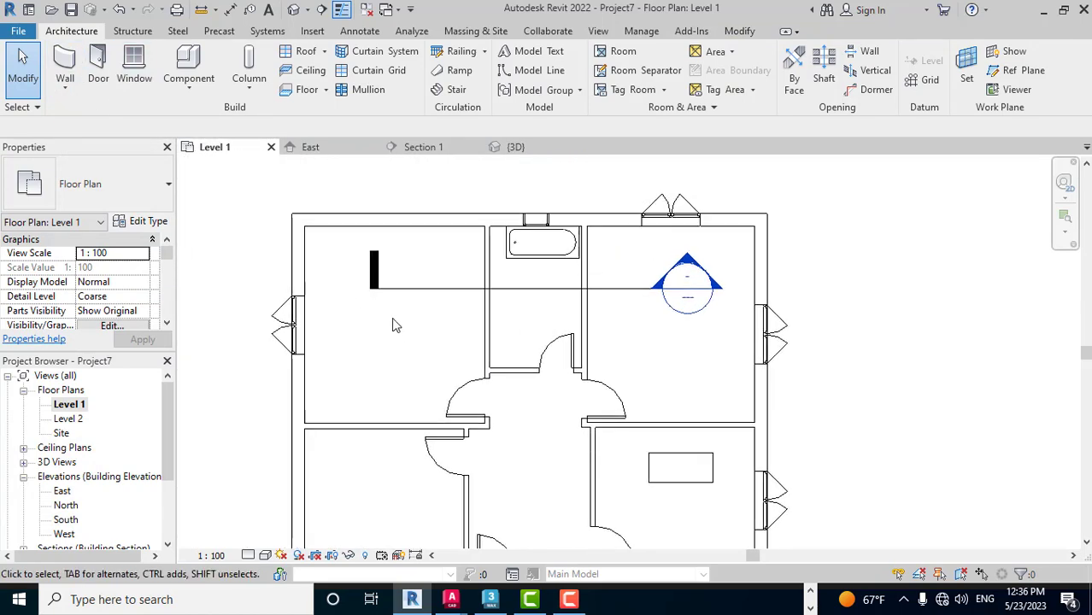
scroll(391, 317, up, 1)
scroll(391, 317, up, 2)
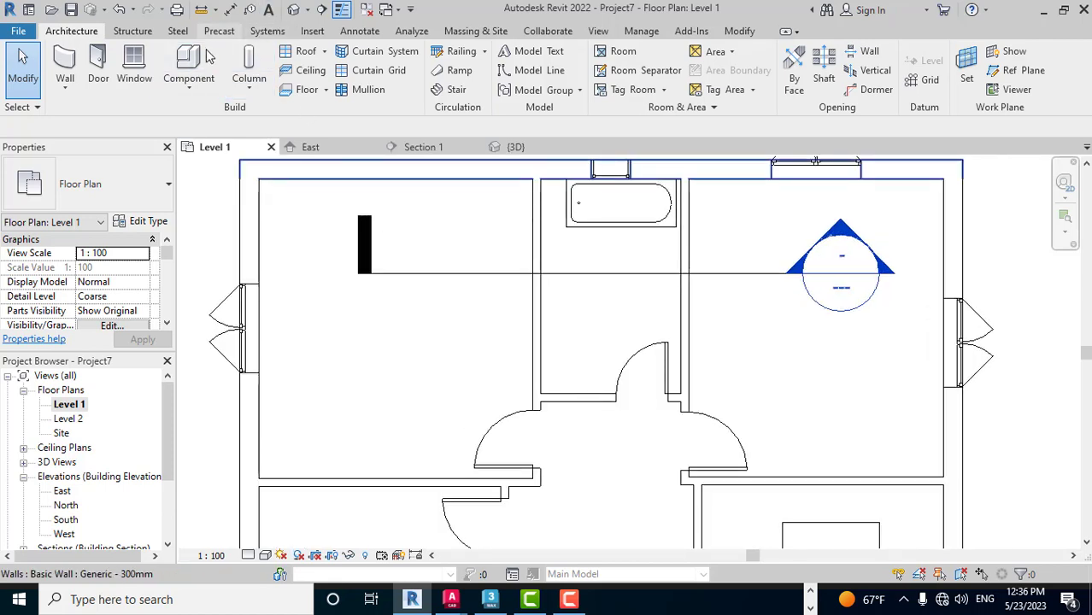
click(203, 88)
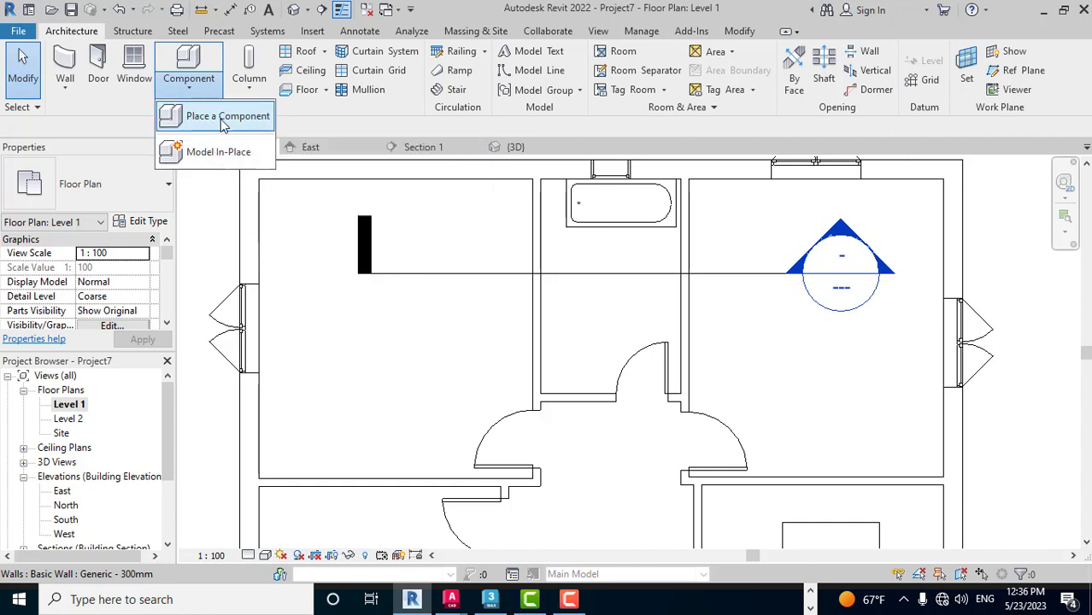
click(222, 116)
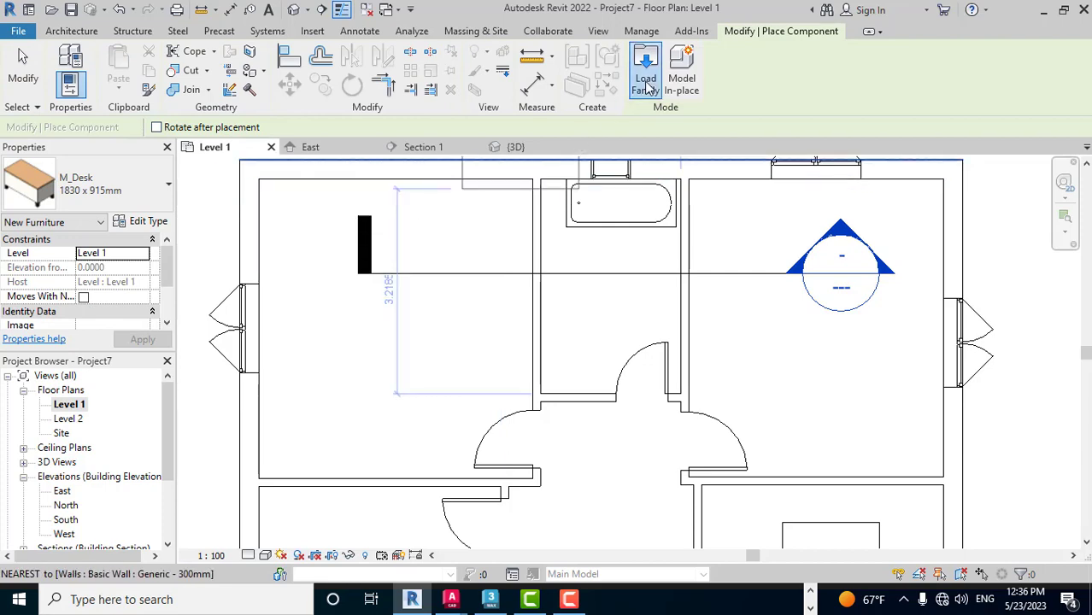
click(647, 82)
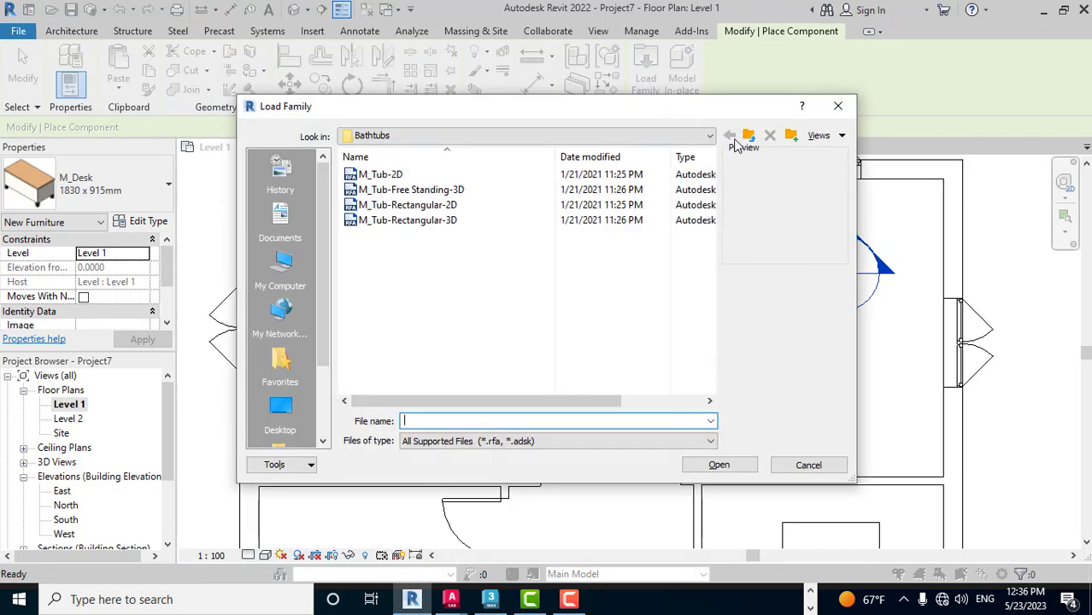
click(747, 138)
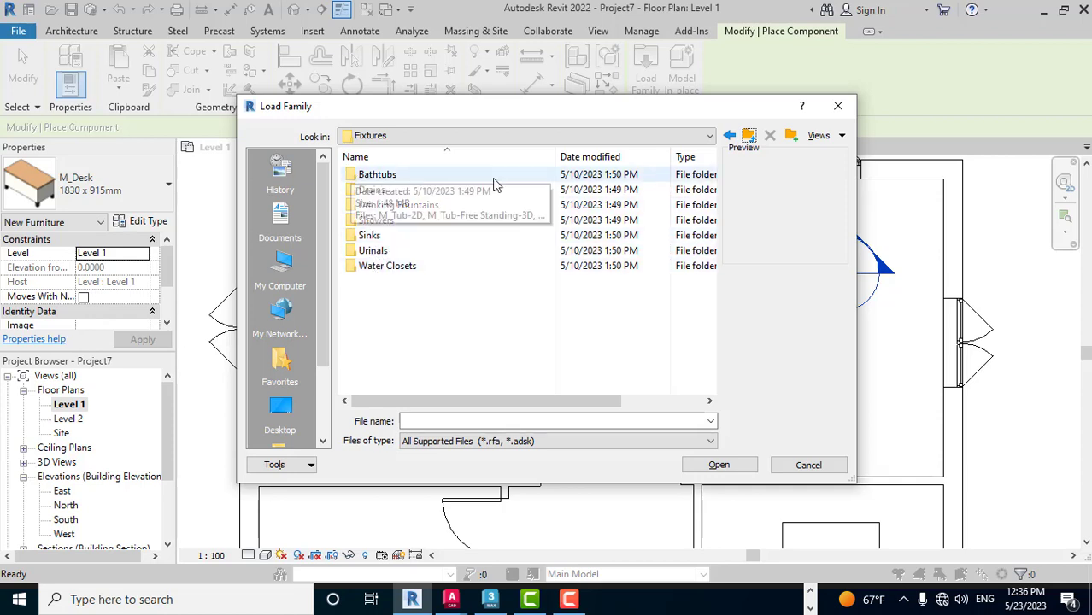
click(750, 138)
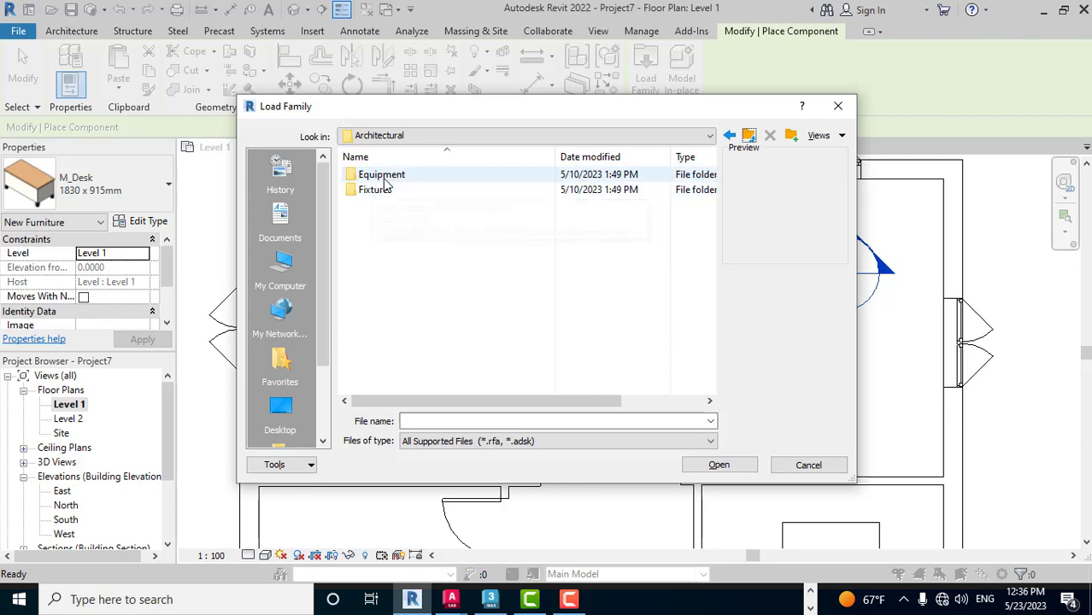
click(748, 137)
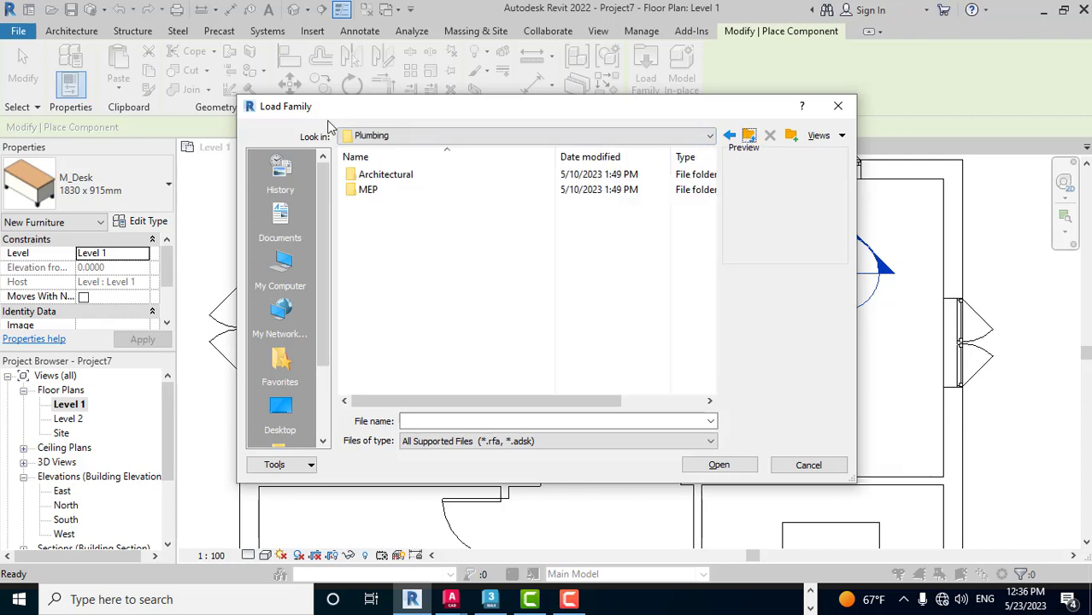
click(749, 139)
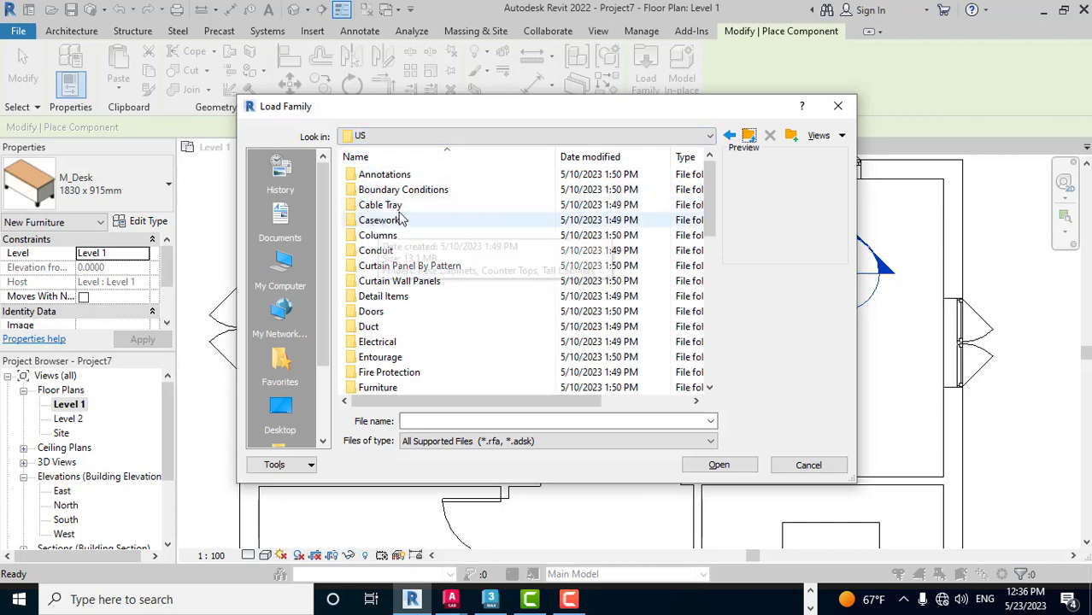
From Entourage, load M_RPC Chair, Female, Male, Notebook Computer and Picture Frame
click(399, 193)
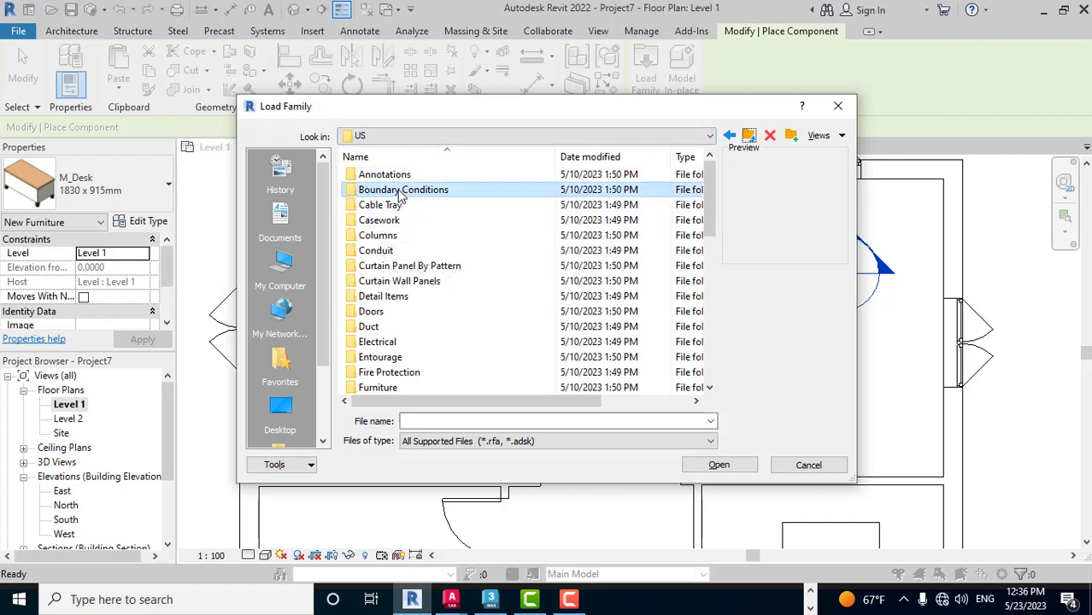
click(412, 266)
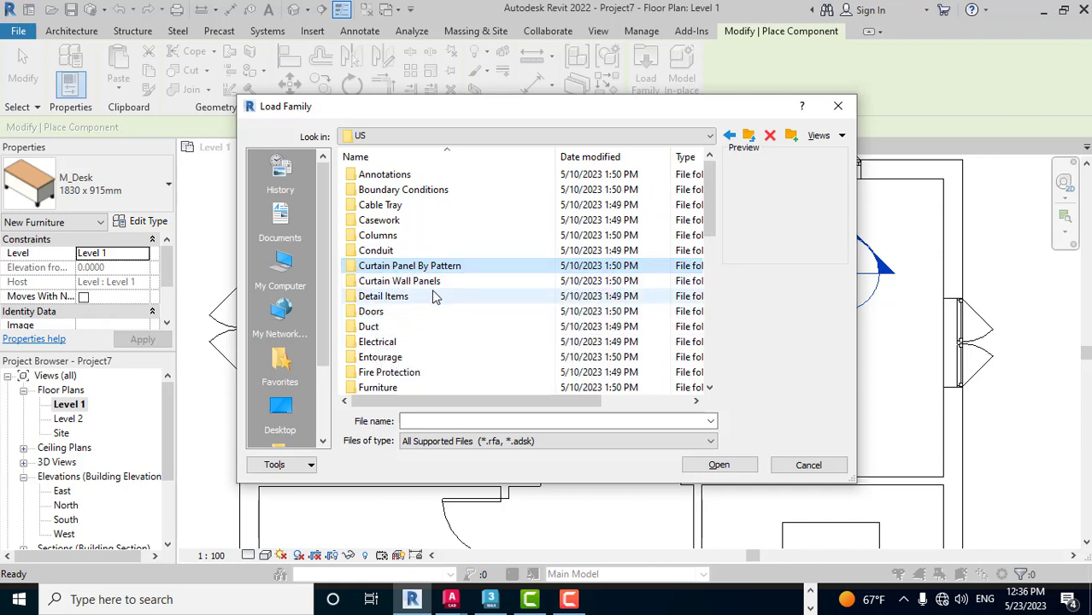
double_click(397, 359)
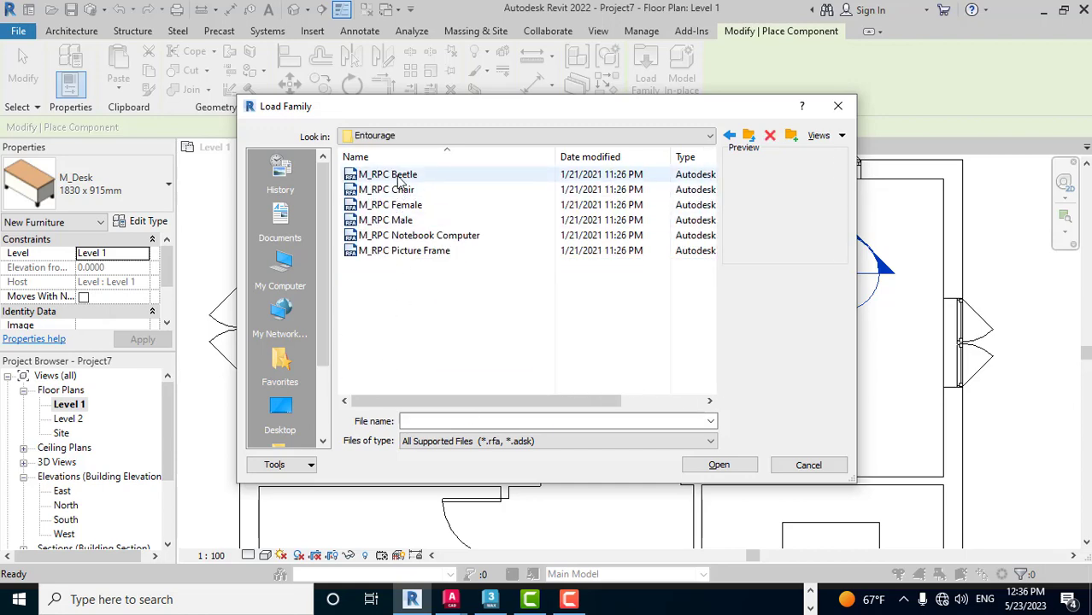
click(388, 174)
click(389, 190)
click(396, 220)
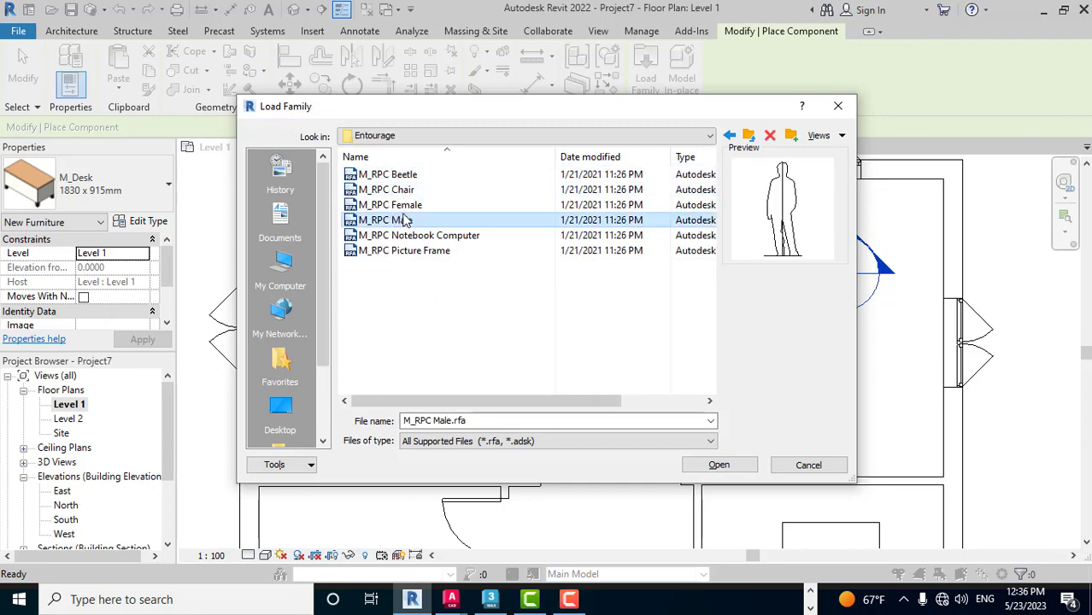
click(384, 190)
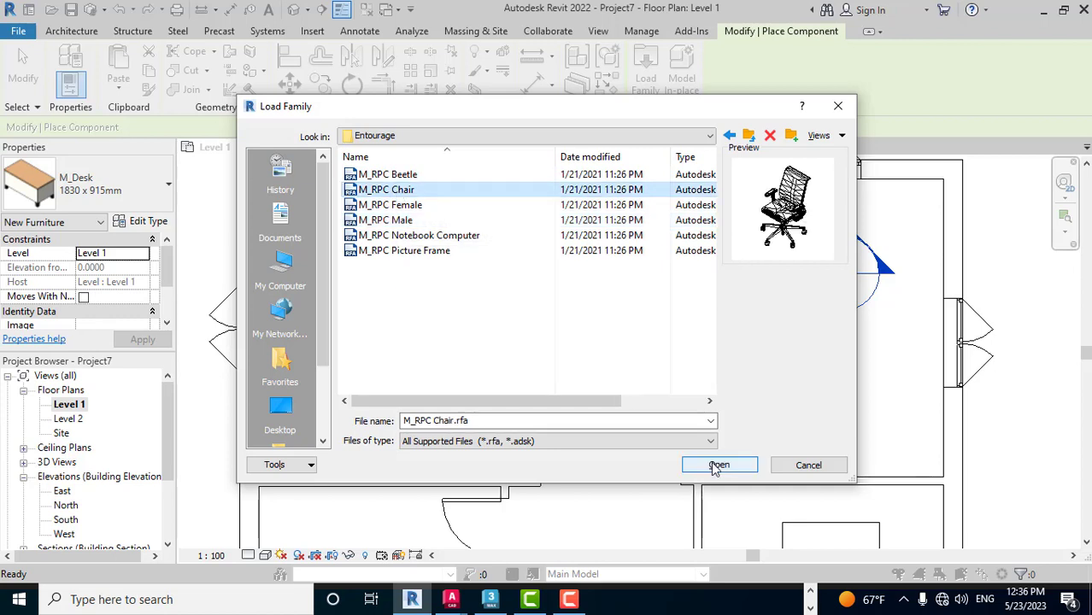
click(394, 205)
ctrl+click(403, 220)
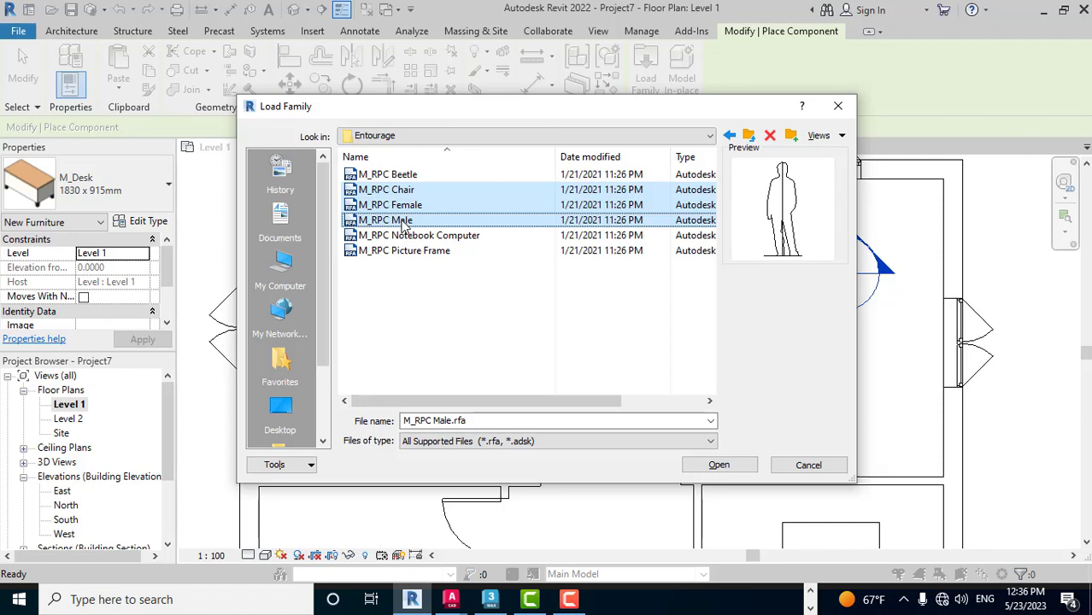
ctrl+click(431, 236)
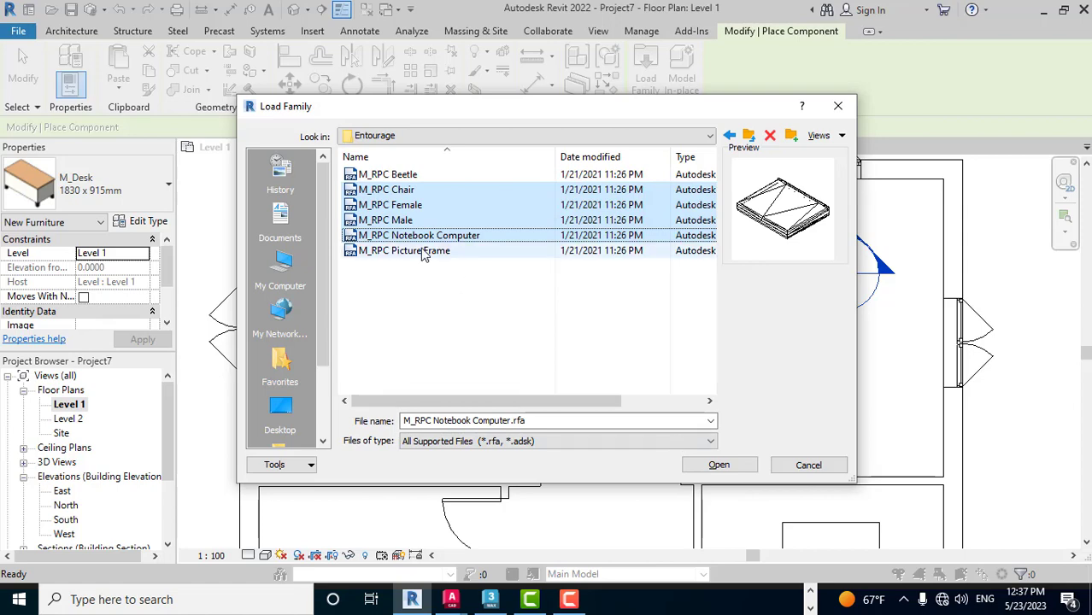
ctrl+click(422, 251)
click(707, 464)
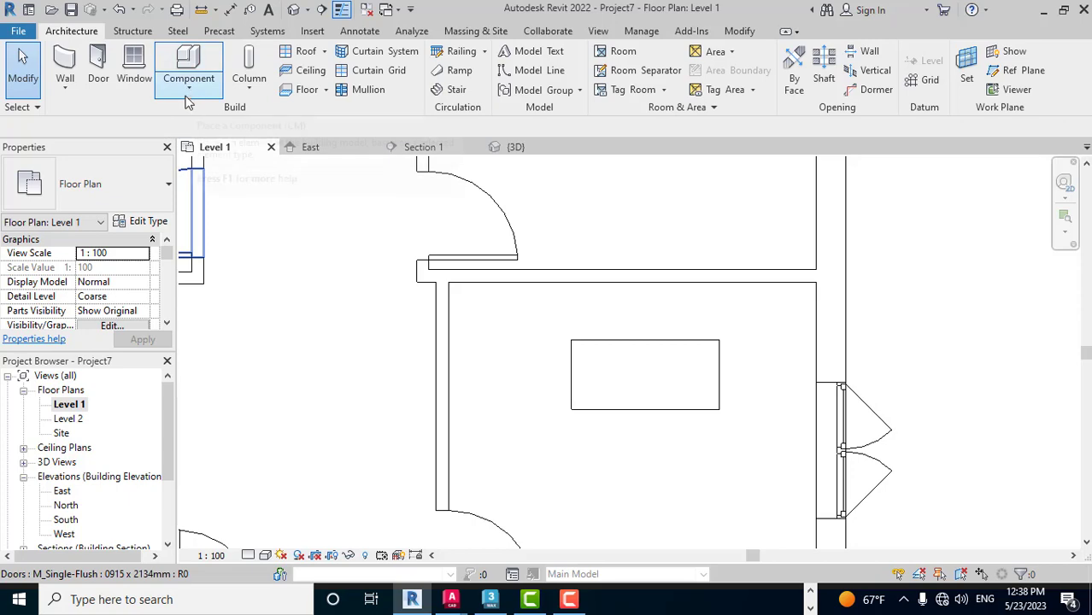
Start a component placement and pick the Steelcase Think Chair type
click(189, 86)
click(205, 115)
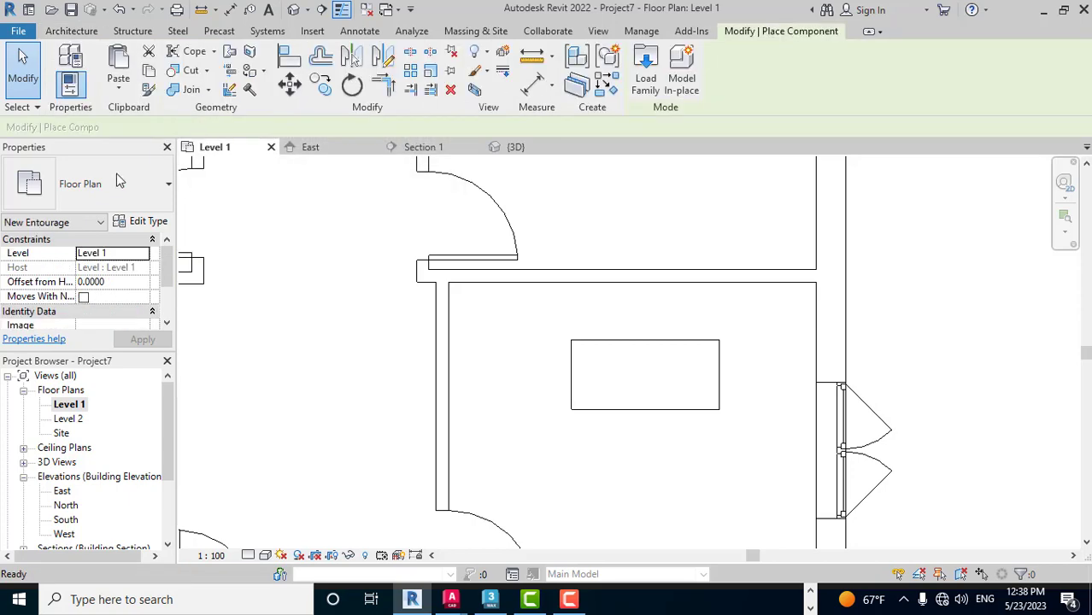
click(117, 195)
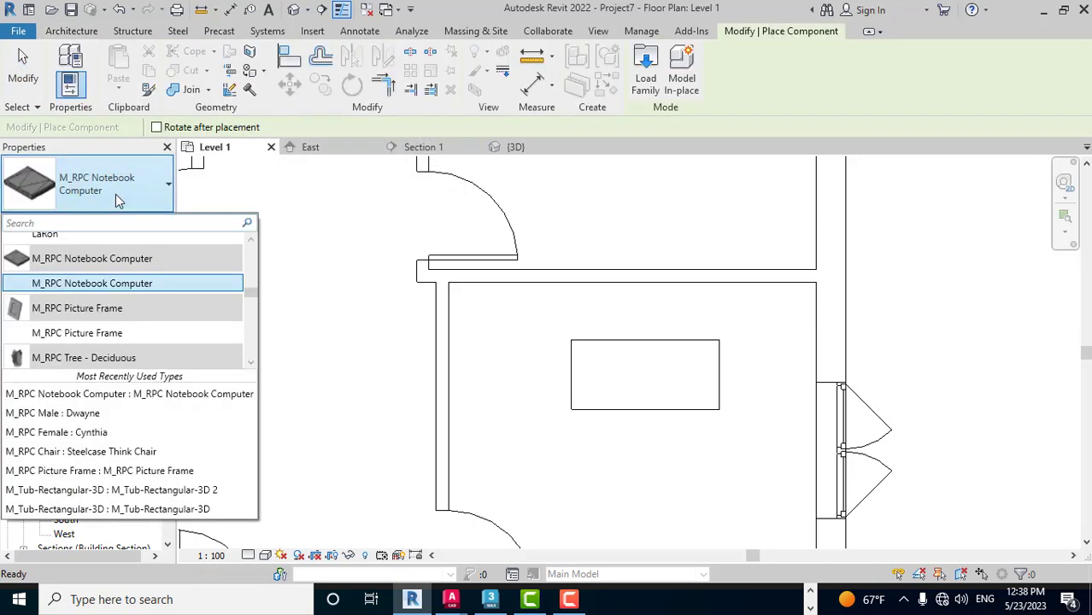
scroll(122, 315, up, 2)
scroll(122, 315, up, 2)
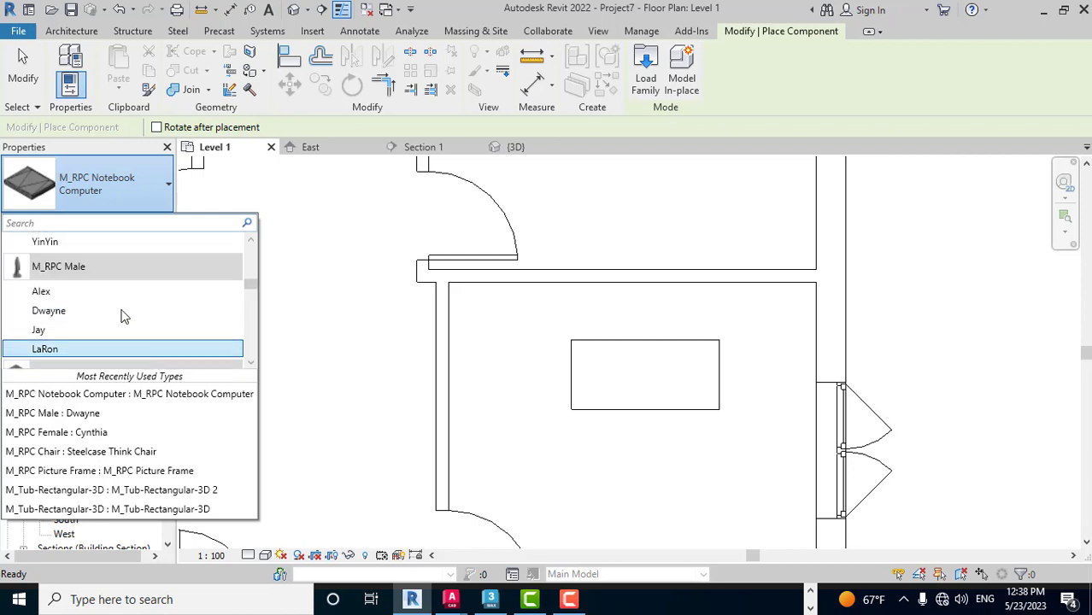
scroll(122, 315, up, 2)
scroll(123, 315, up, 2)
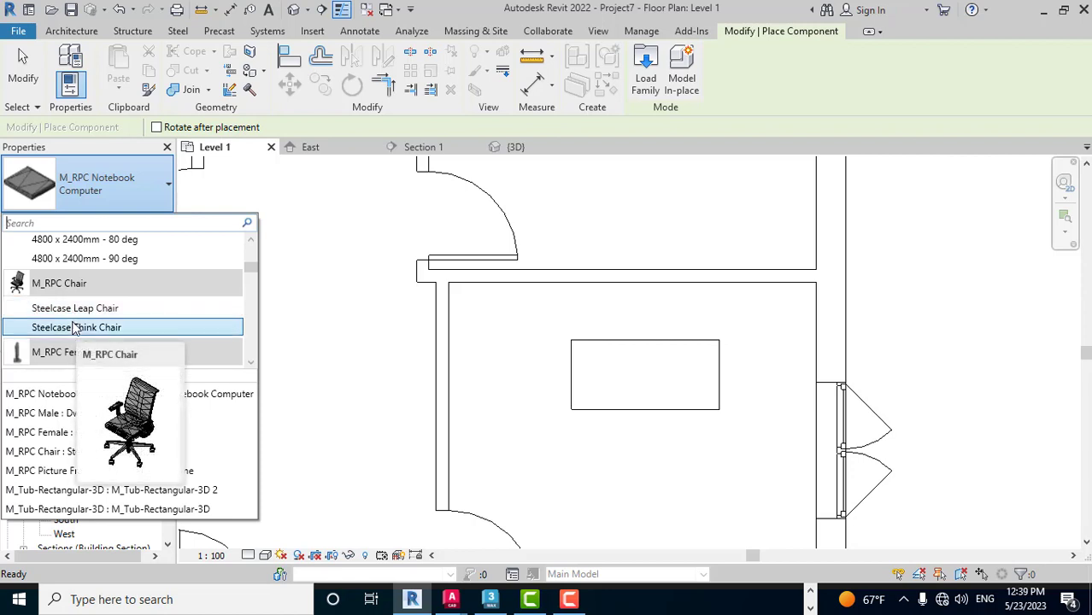
click(74, 328)
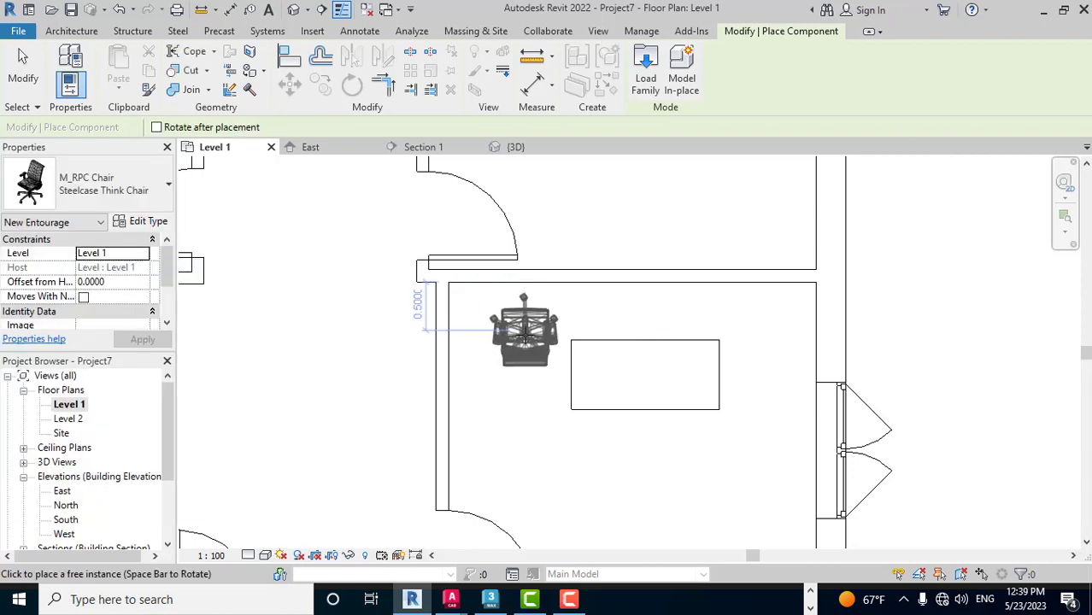
Place the chair, turned around, at the desk's top edge and recentre the plan
key(space)
key(space)
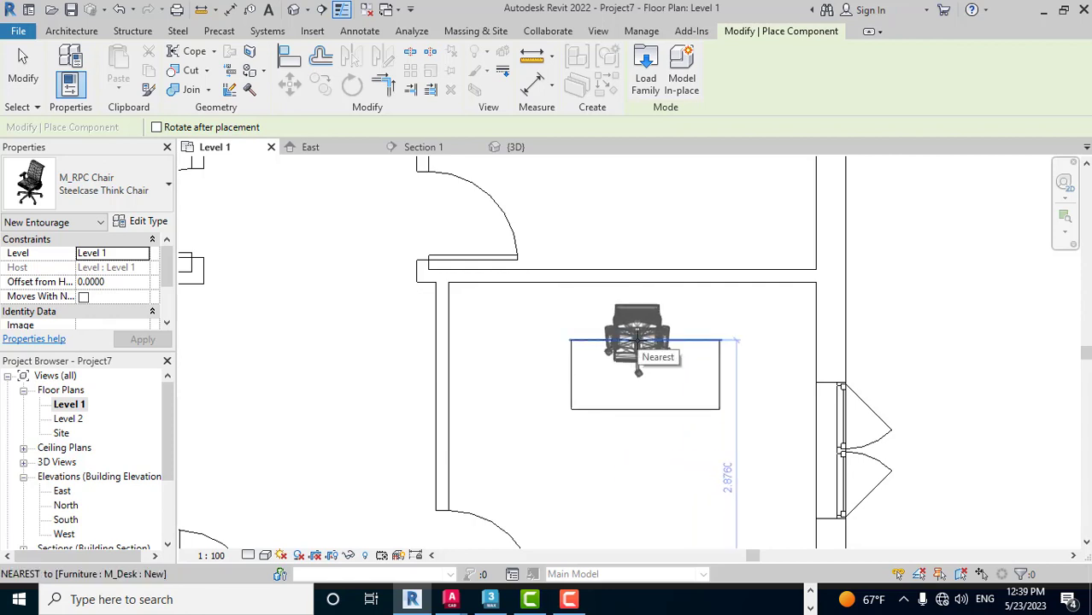
click(645, 327)
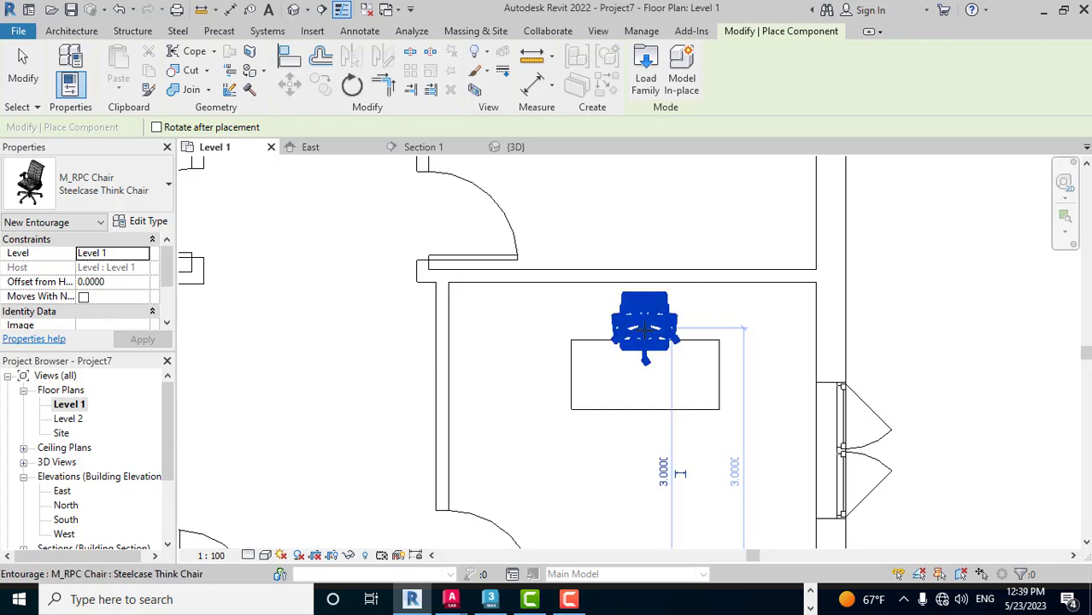
key(Escape)
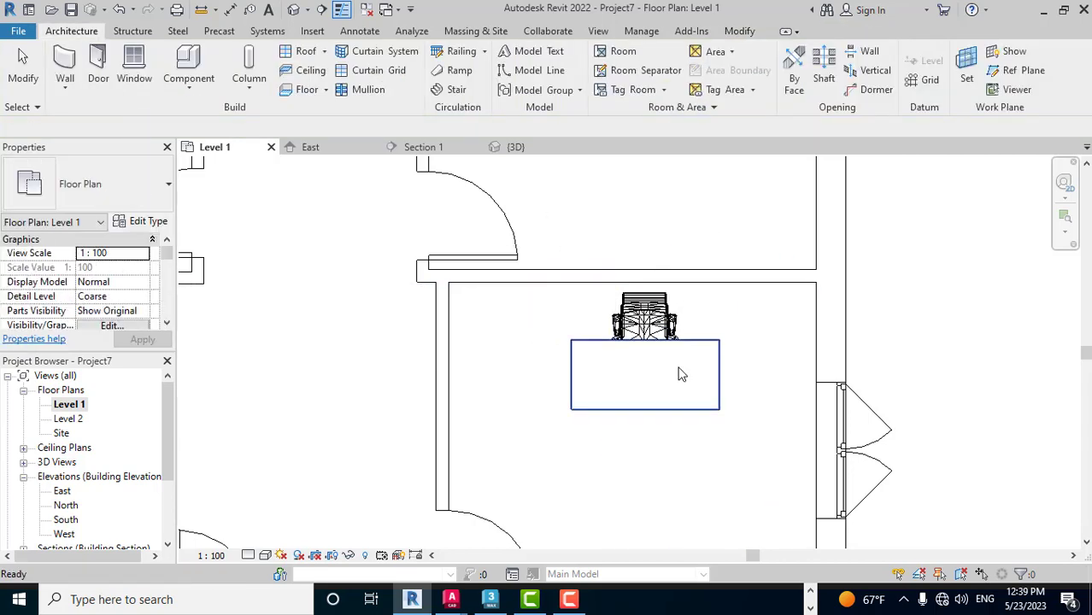
scroll(634, 331, up, 5)
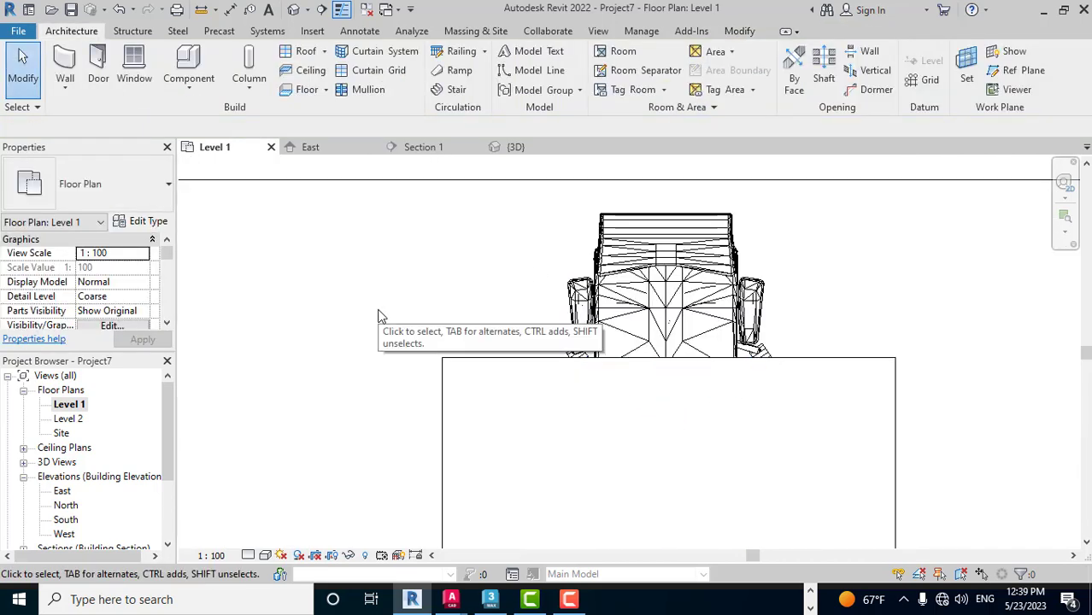
scroll(377, 316, down, 2)
scroll(377, 316, down, 2)
middle_drag(378, 329, 494, 349)
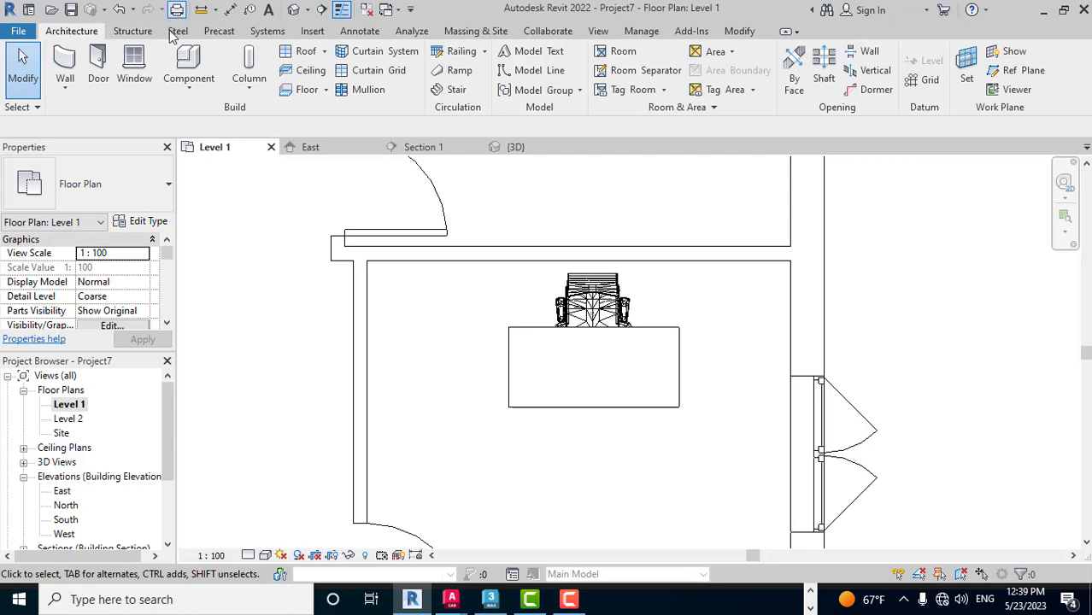
Place an M_RPC Female Cathy figure to the left of the desk
click(188, 81)
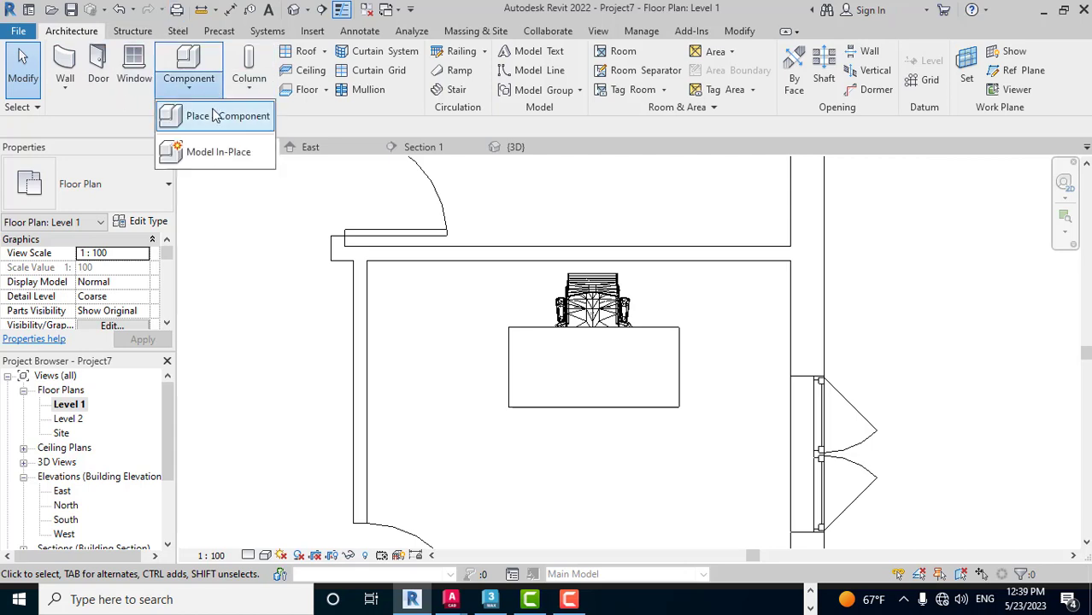
click(213, 115)
click(99, 193)
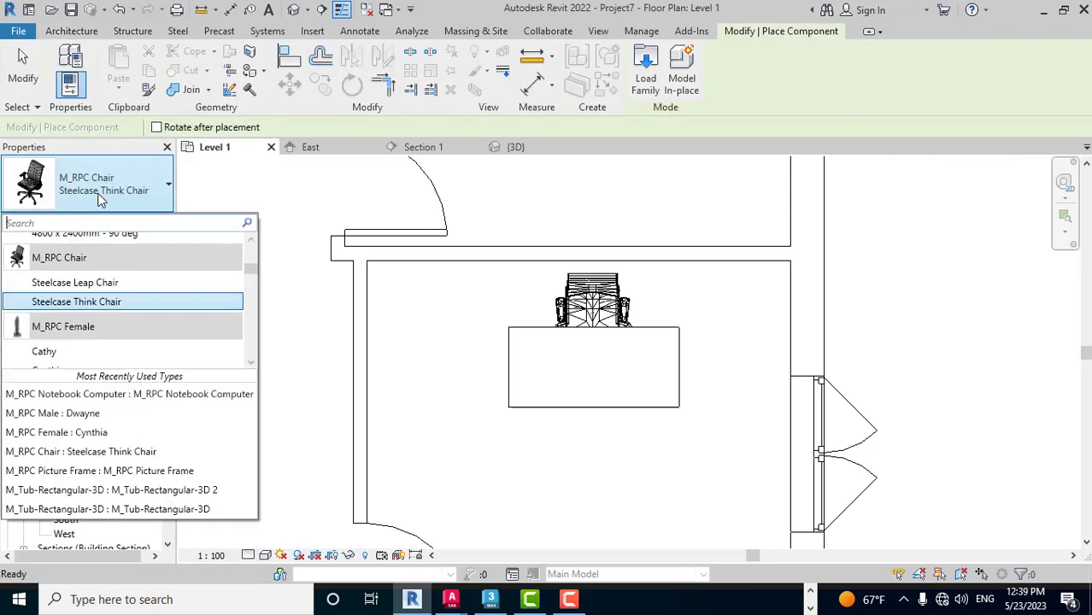
click(45, 351)
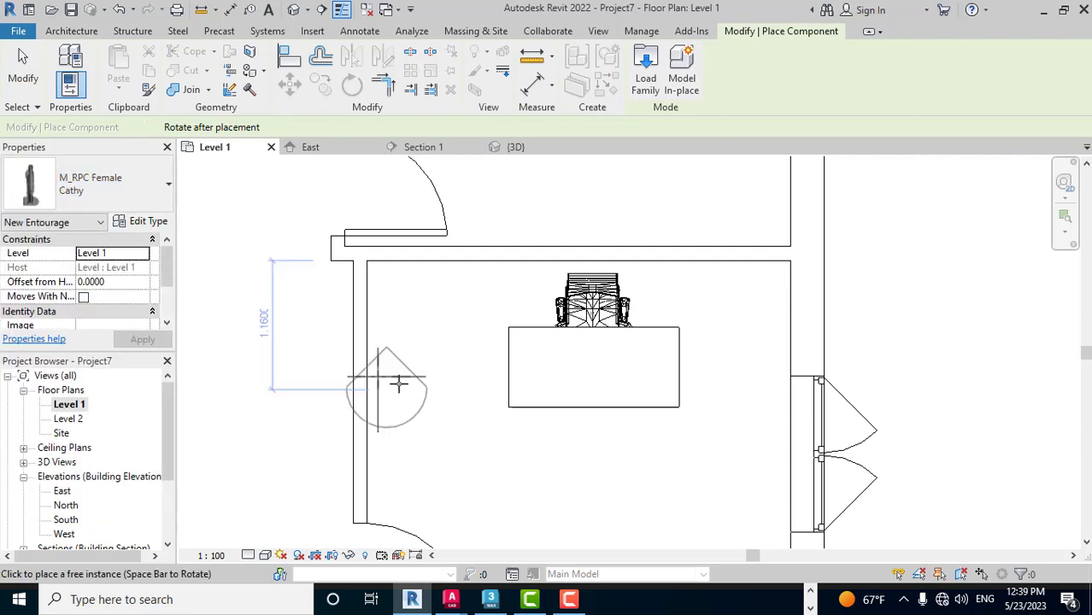
click(442, 357)
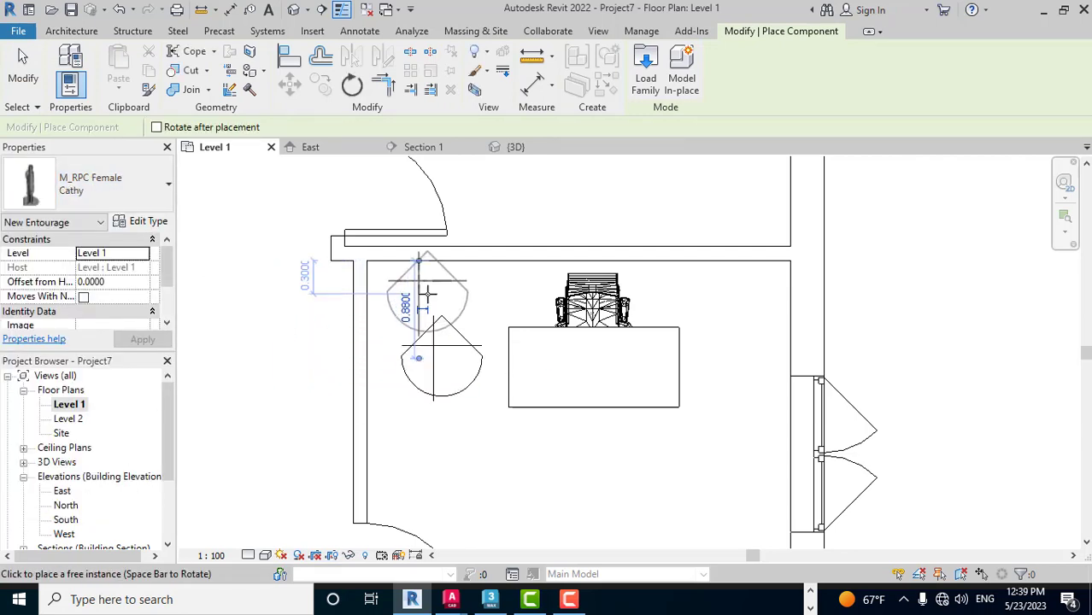
key(Escape)
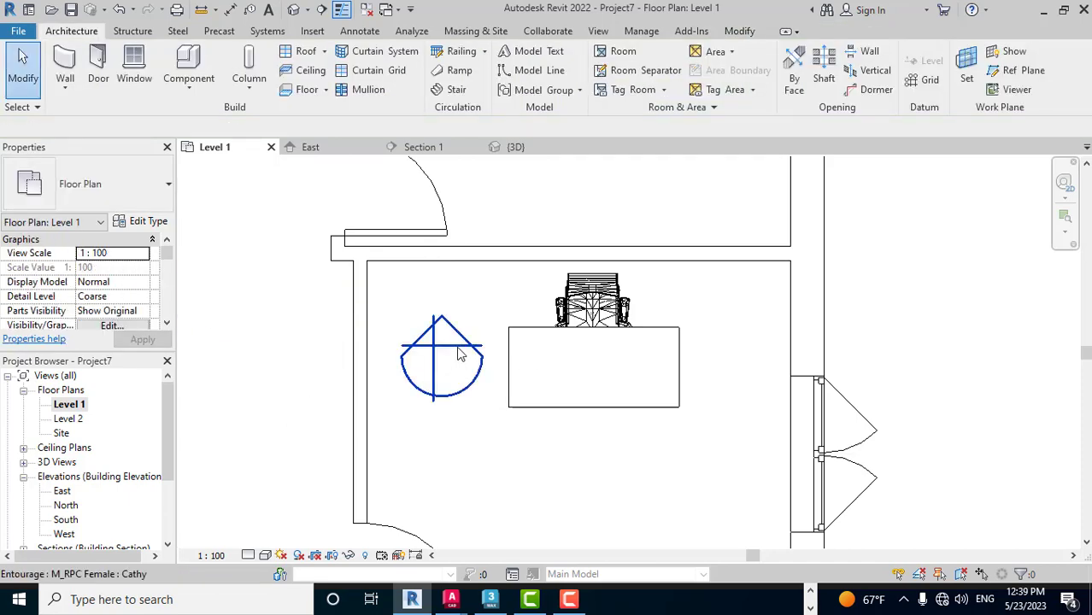
Rotate the Cathy figure about 90° so she faces the desk
click(460, 353)
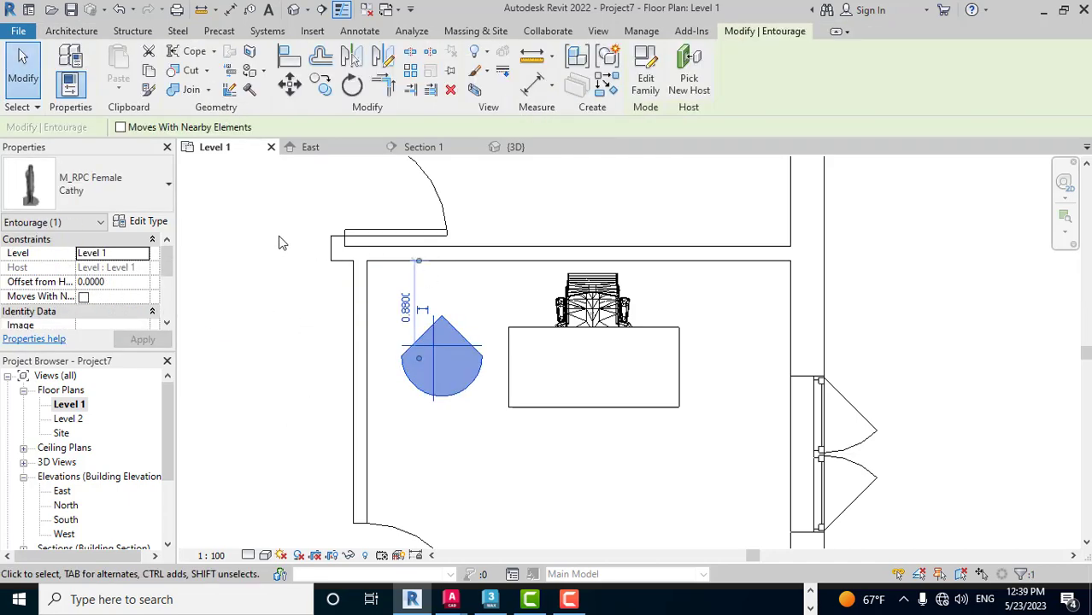
click(352, 86)
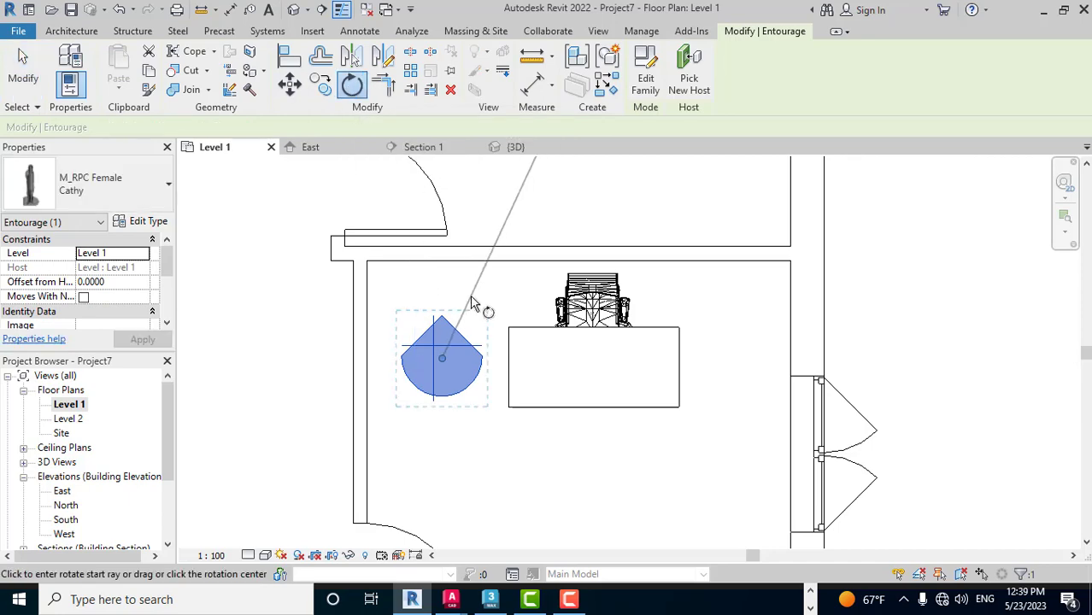
click(482, 316)
click(531, 446)
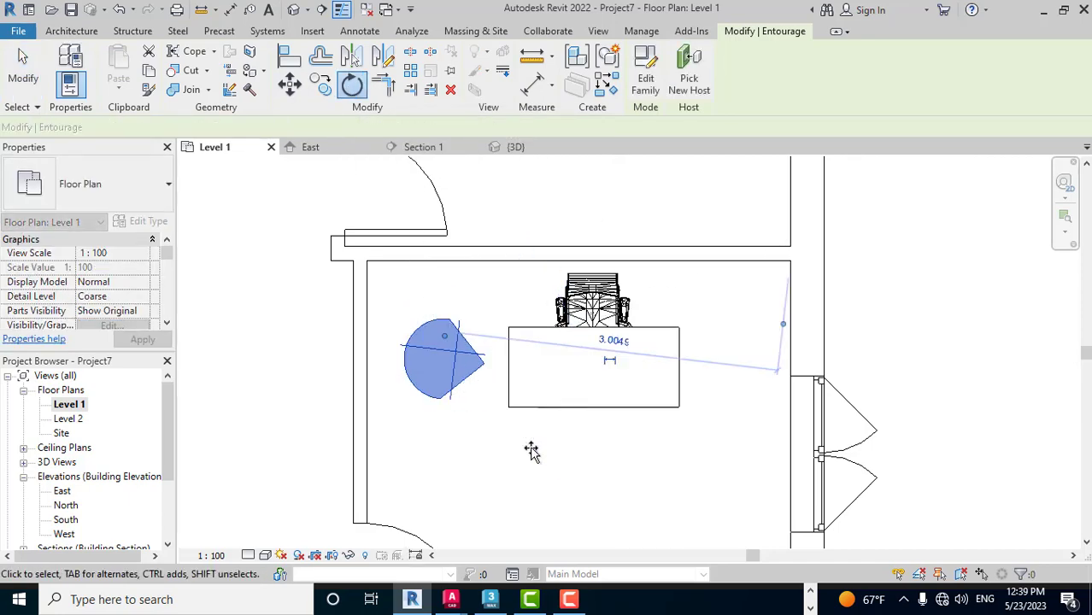
click(750, 330)
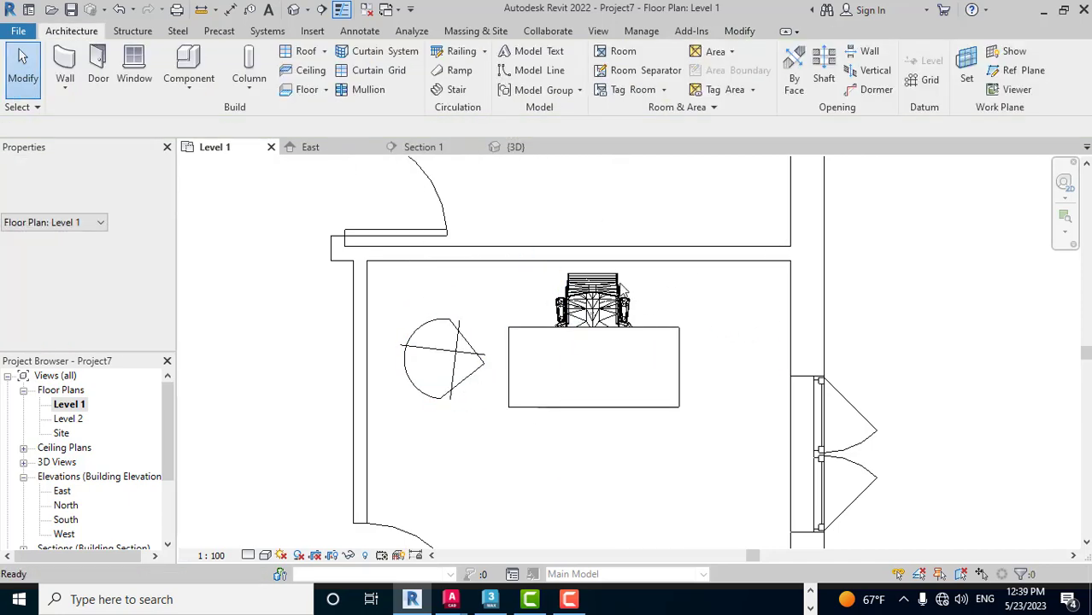
scroll(598, 290, down, 3)
Switch to the default {3D} view and zoom so the whole house and slab are visible
click(293, 10)
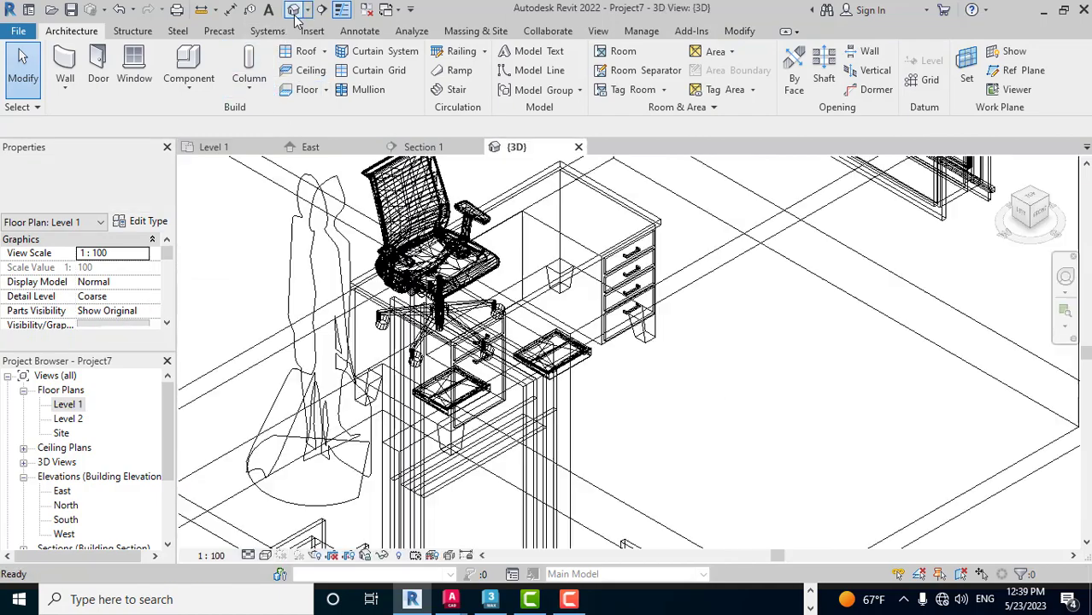
scroll(540, 326, down, 5)
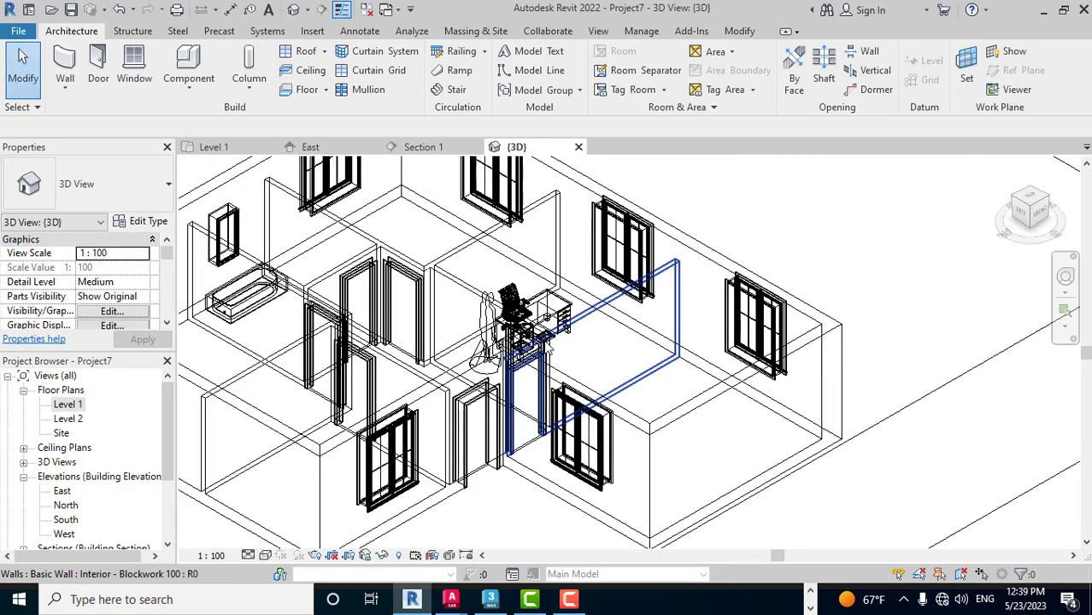
click(1055, 205)
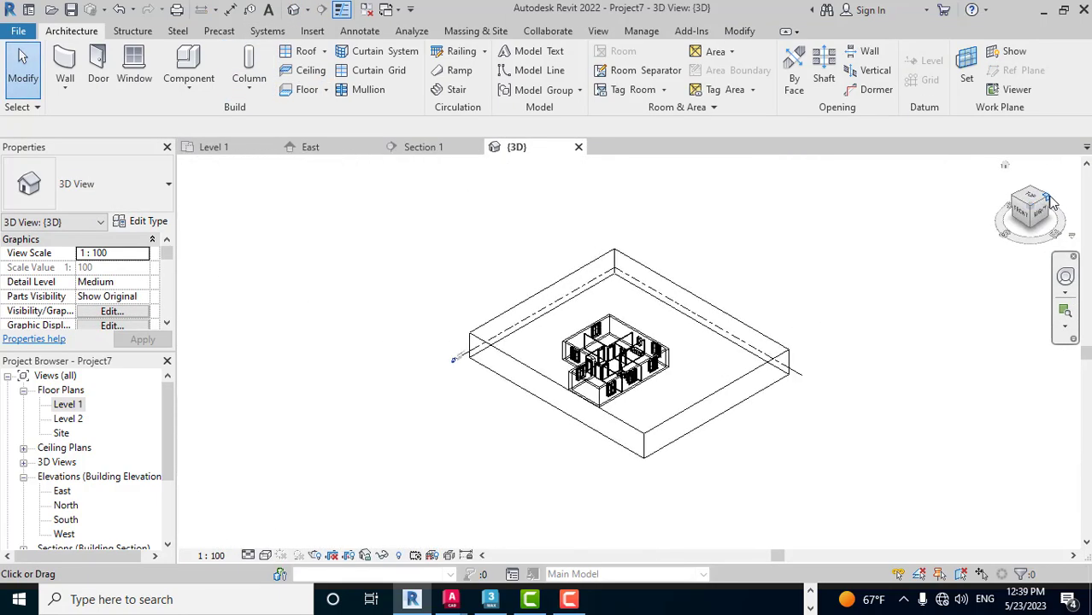
scroll(615, 376, up, 2)
scroll(606, 384, up, 2)
scroll(602, 389, up, 2)
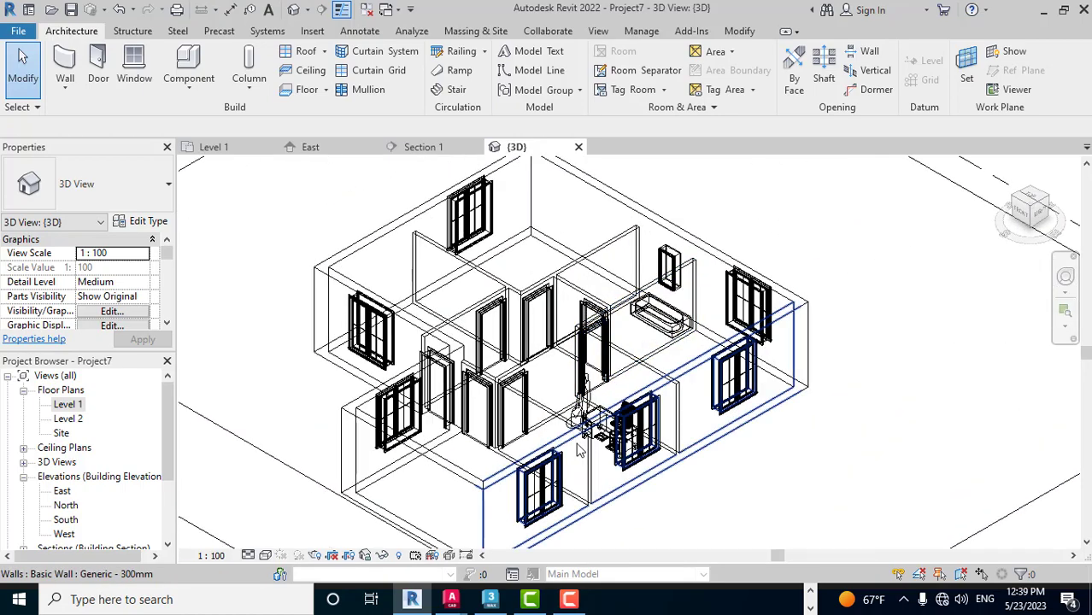
scroll(602, 390, up, 2)
scroll(602, 390, up, 2)
scroll(598, 393, up, 2)
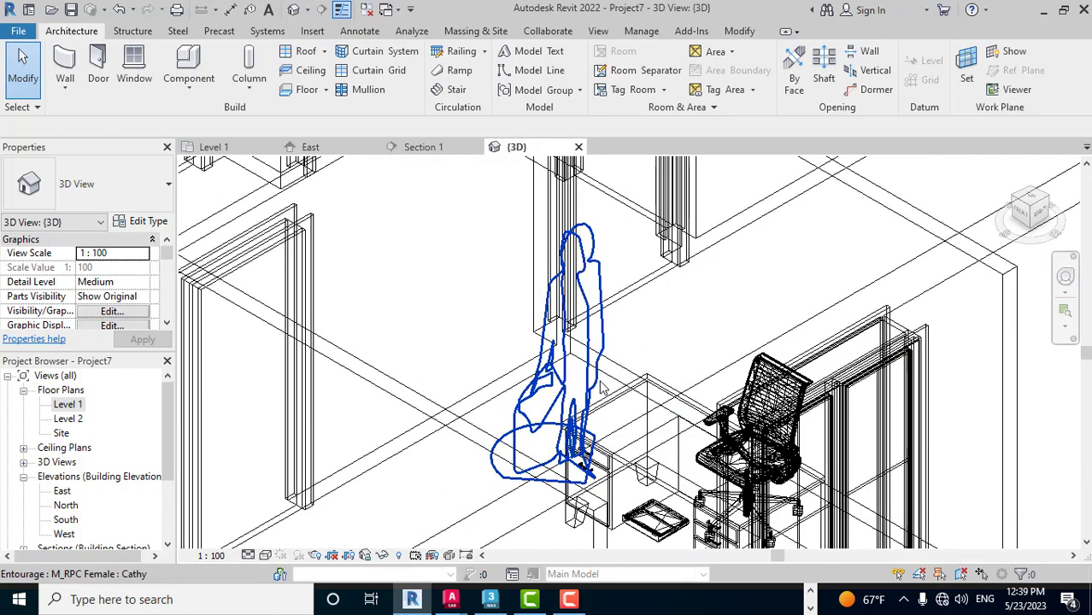
scroll(675, 357, down, 3)
scroll(513, 346, down, 2)
scroll(384, 338, down, 1)
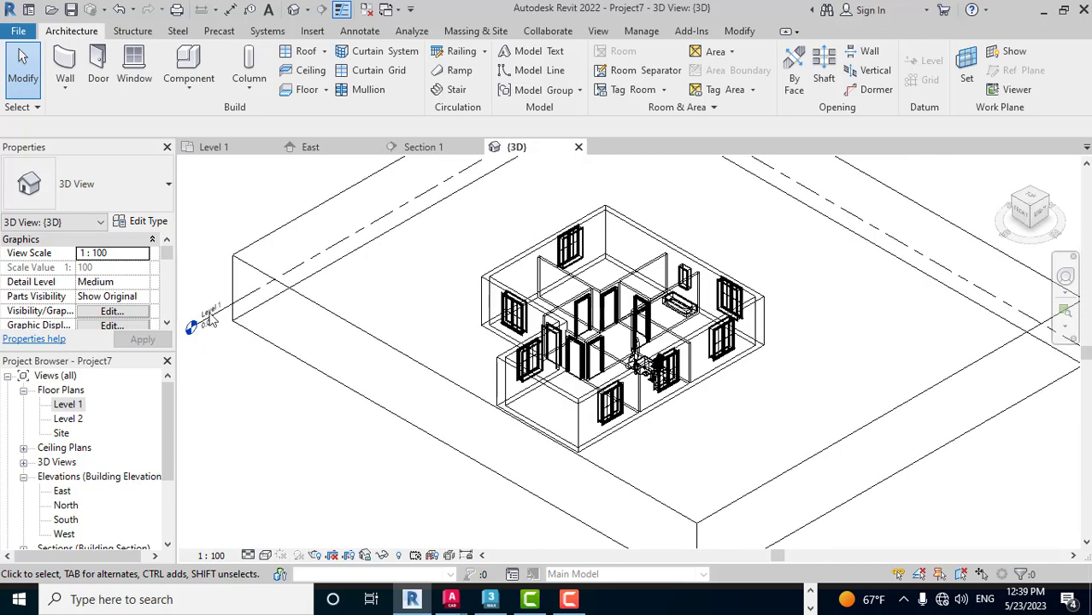
Drag the section box's top face down to cut the walls low, then zoom toward the desk
click(376, 336)
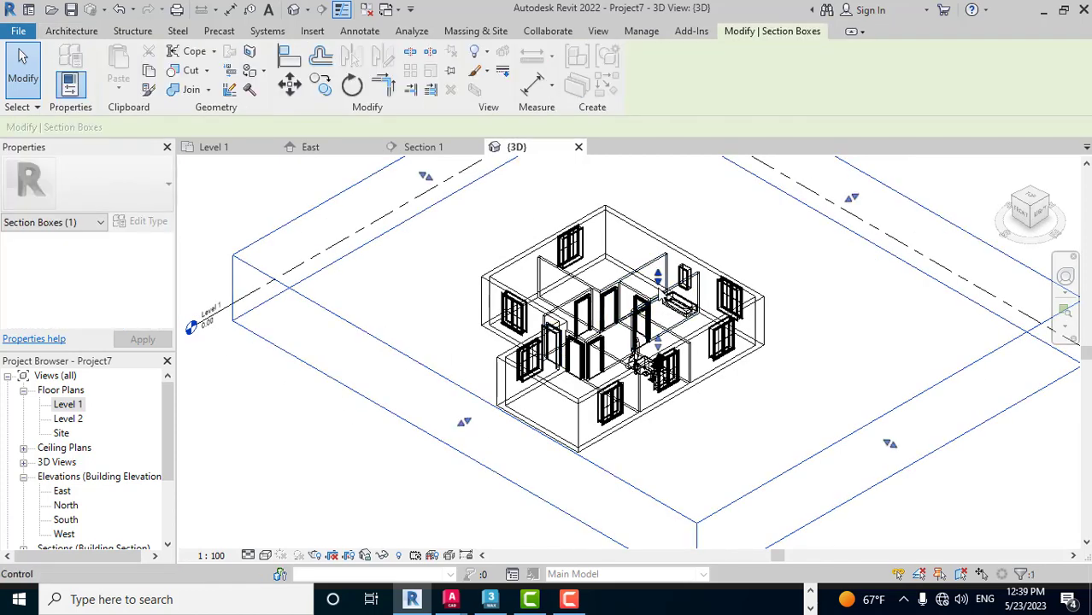
drag(657, 275, 656, 282)
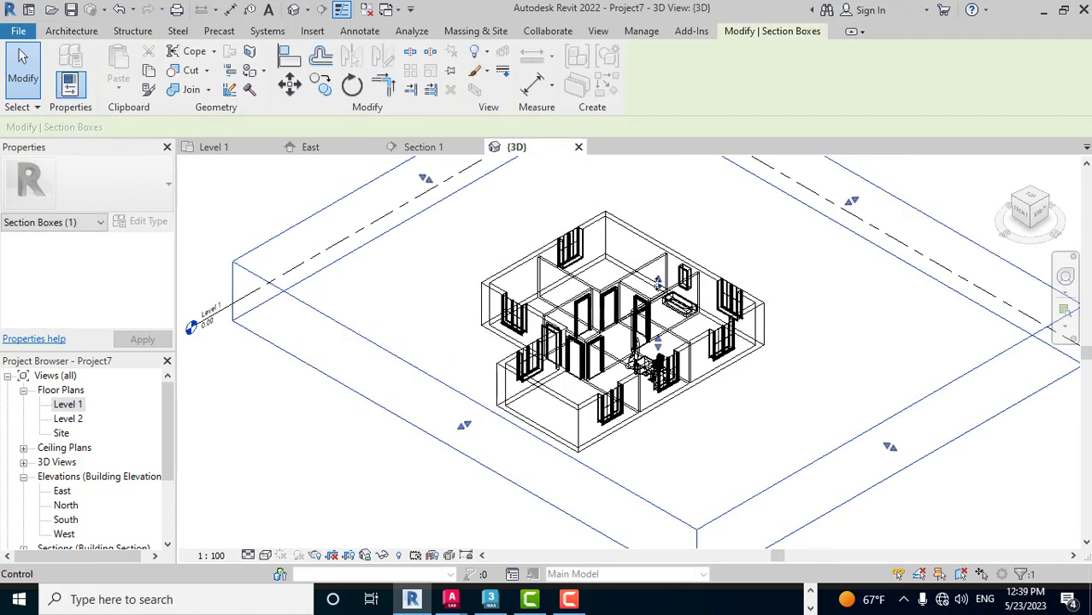
mouse_move(657, 283)
mouse_down()
mouse_move(658, 313)
mouse_move(657, 280)
mouse_up()
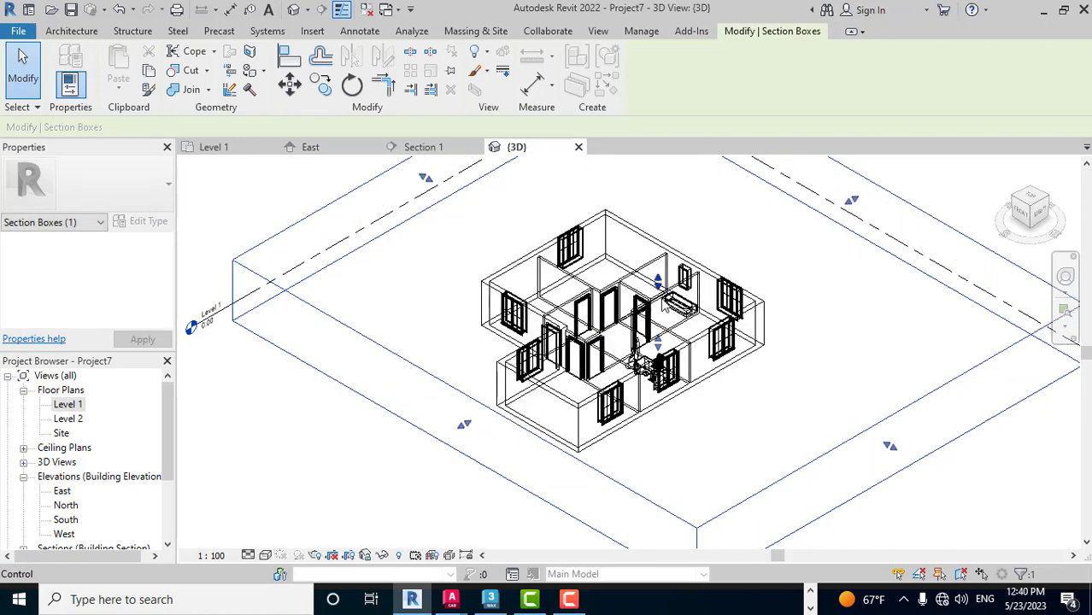
scroll(665, 309, up, 2)
scroll(670, 342, up, 2)
scroll(675, 376, up, 2)
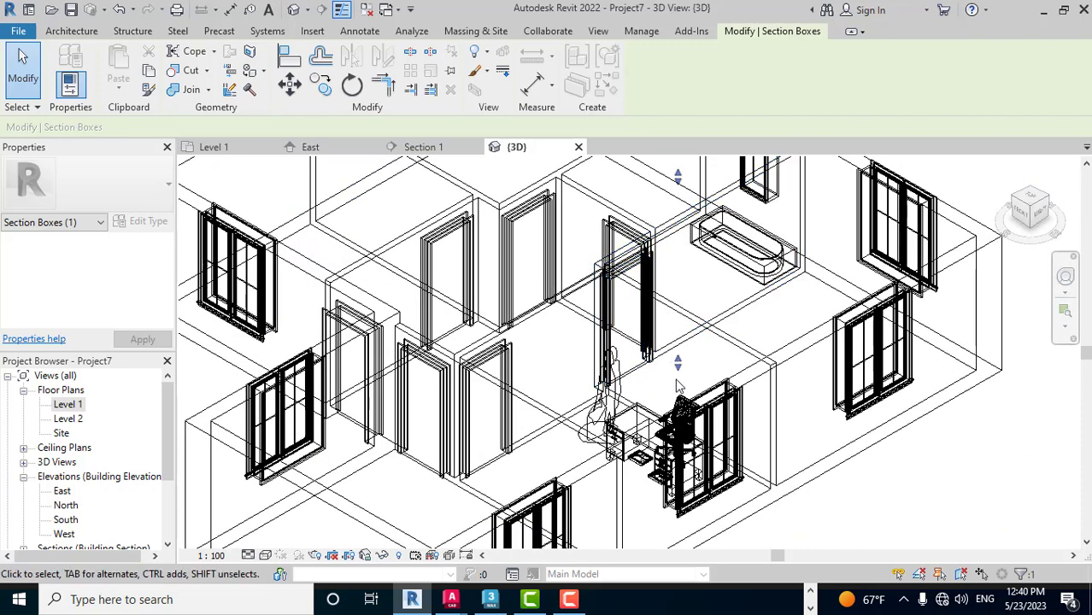
key(Escape)
scroll(683, 368, up, 1)
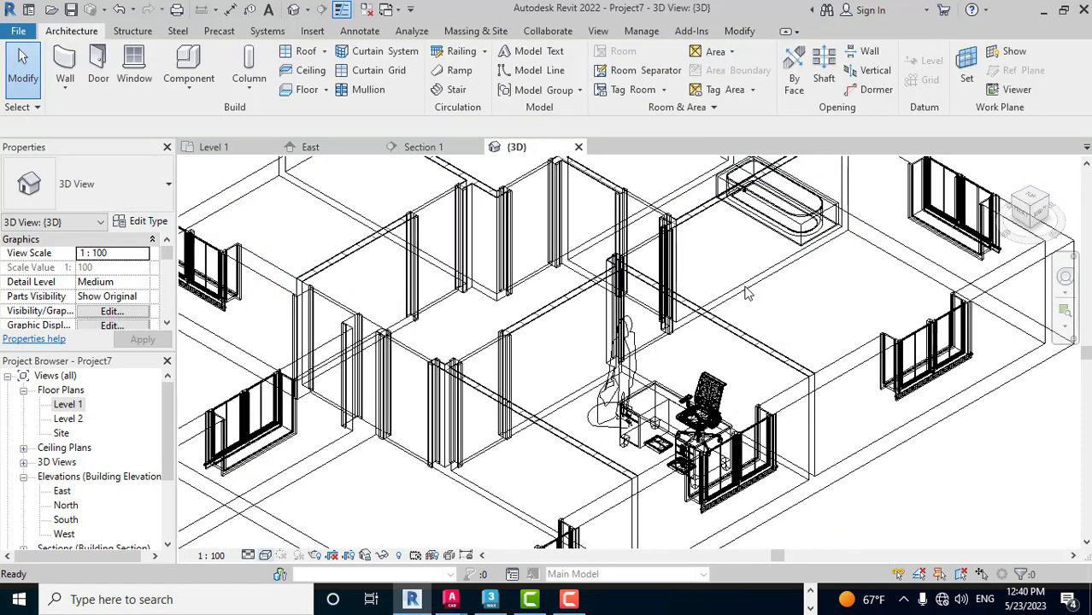
scroll(441, 348, up, 5)
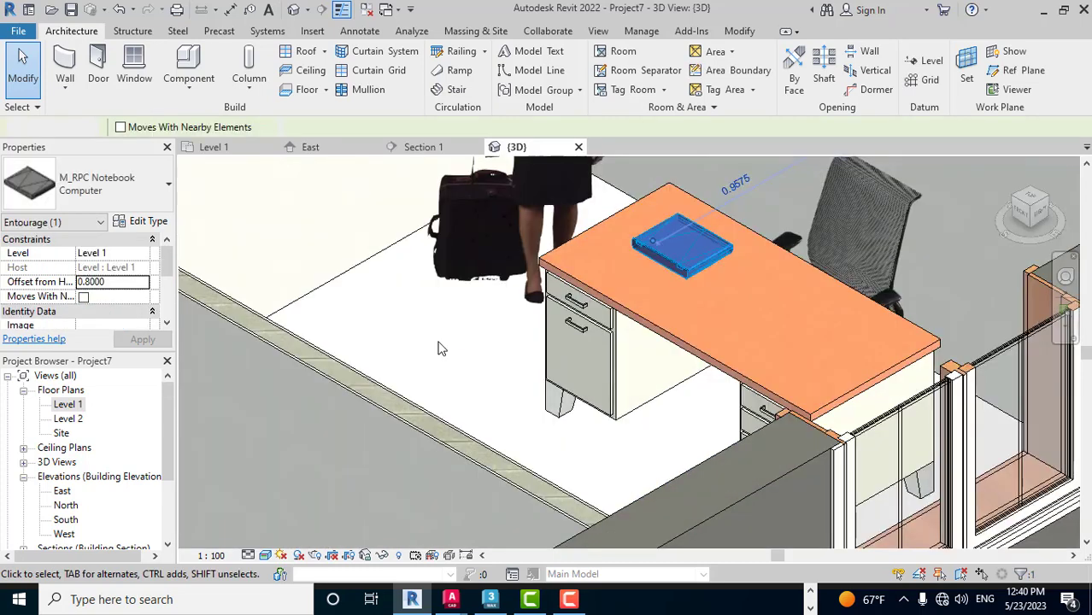